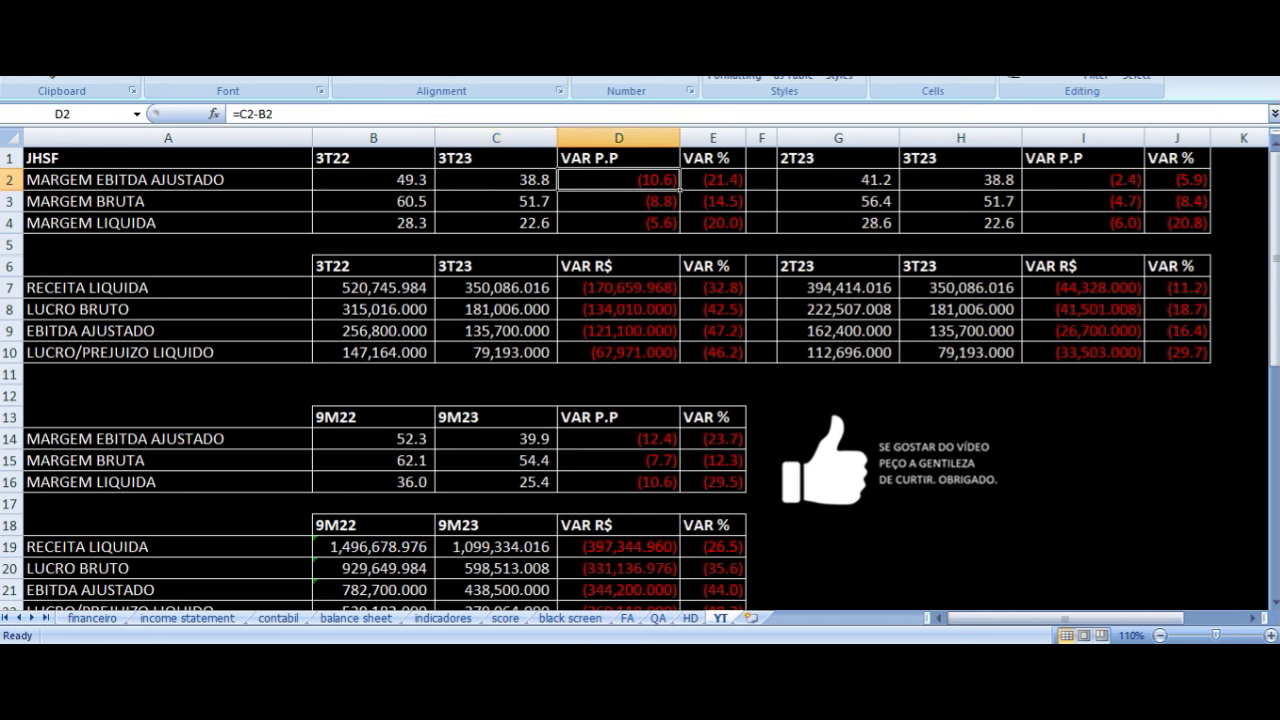
Review the MARGEM BRUTA row across 3T22, 3T23 and its percentage-point variation.
click(496, 202)
click(168, 202)
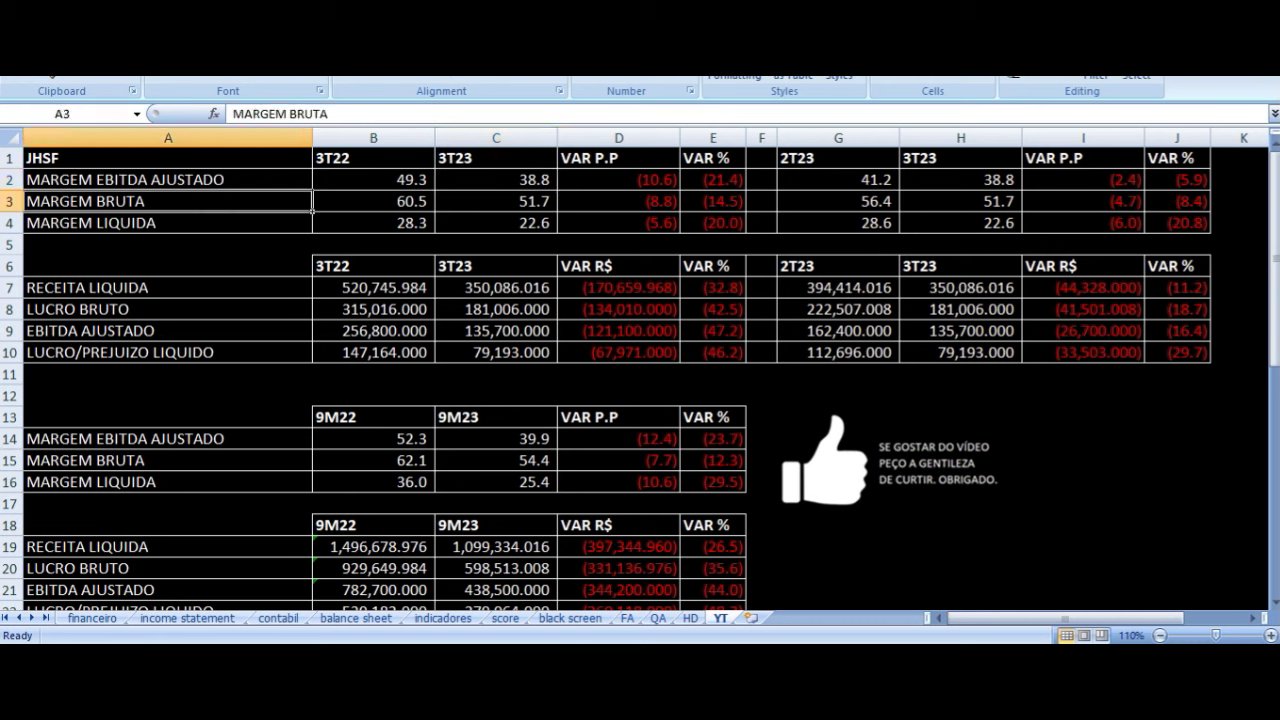
click(373, 202)
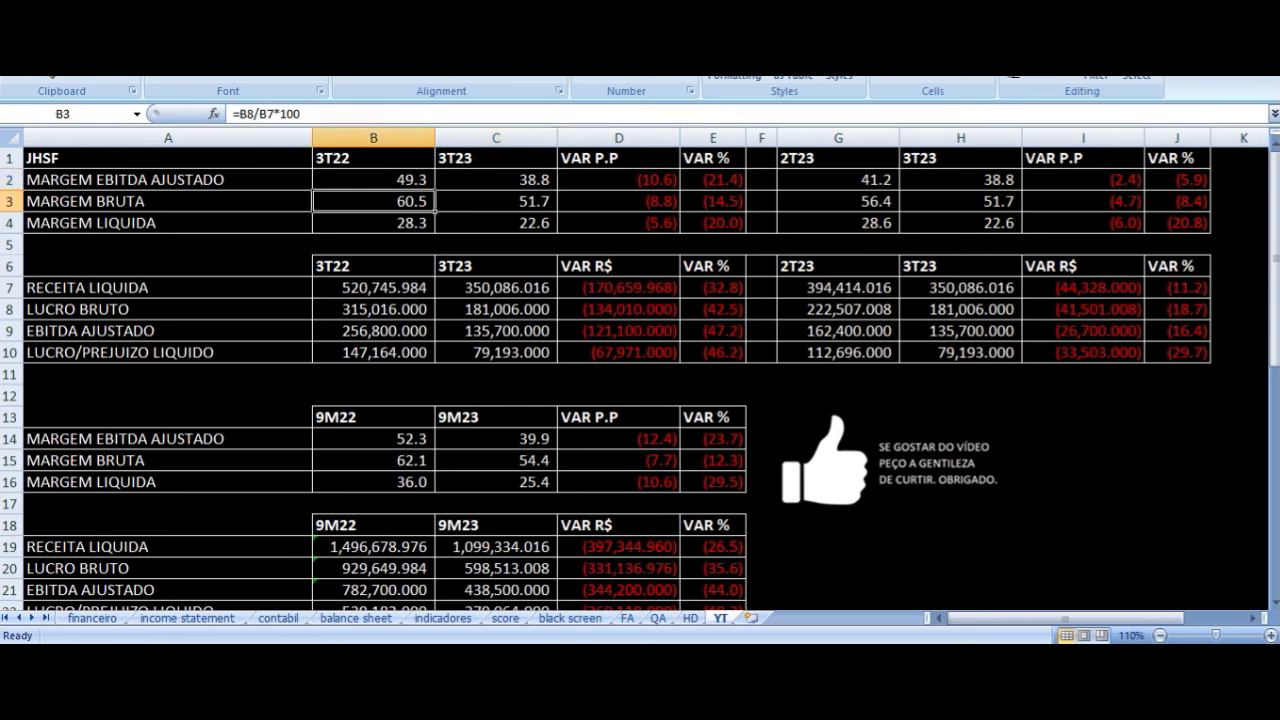
click(496, 202)
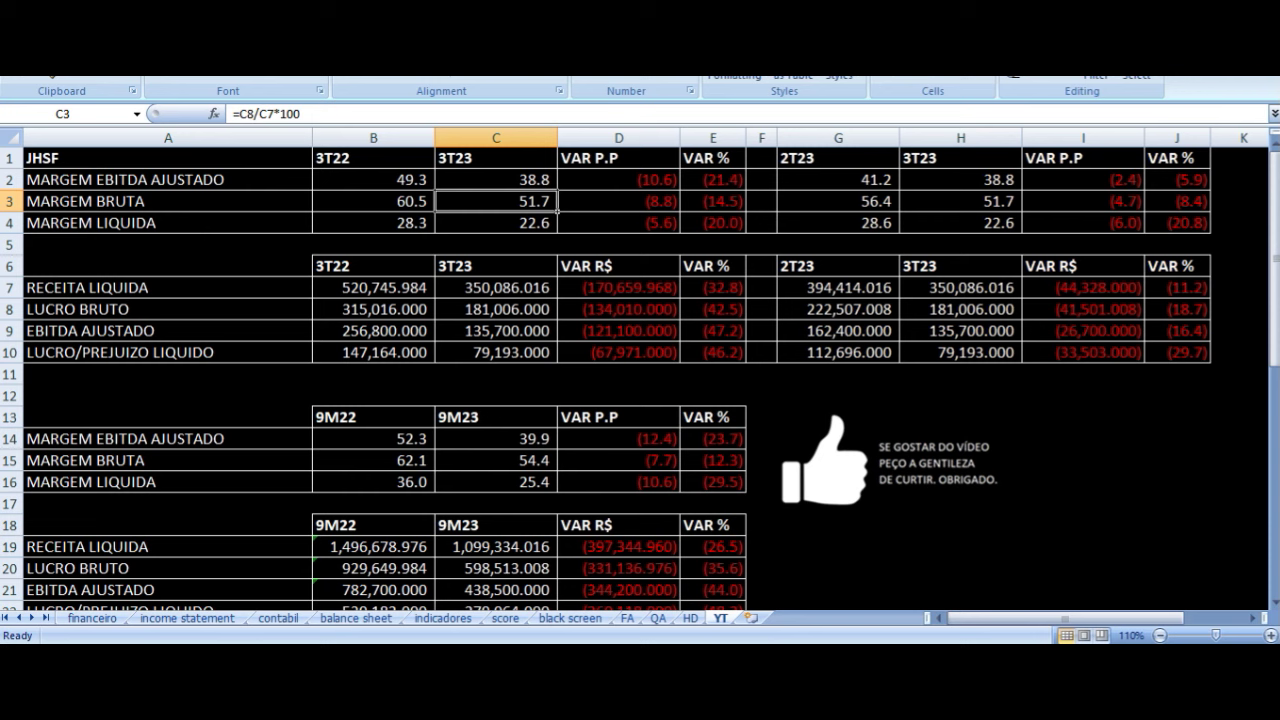
click(618, 202)
Review the MARGEM LIQUIDA row, comparing 3T22 with 3T23 and checking the percentage-point variation.
key(Down)
key(Left)
key(Left)
key(Left)
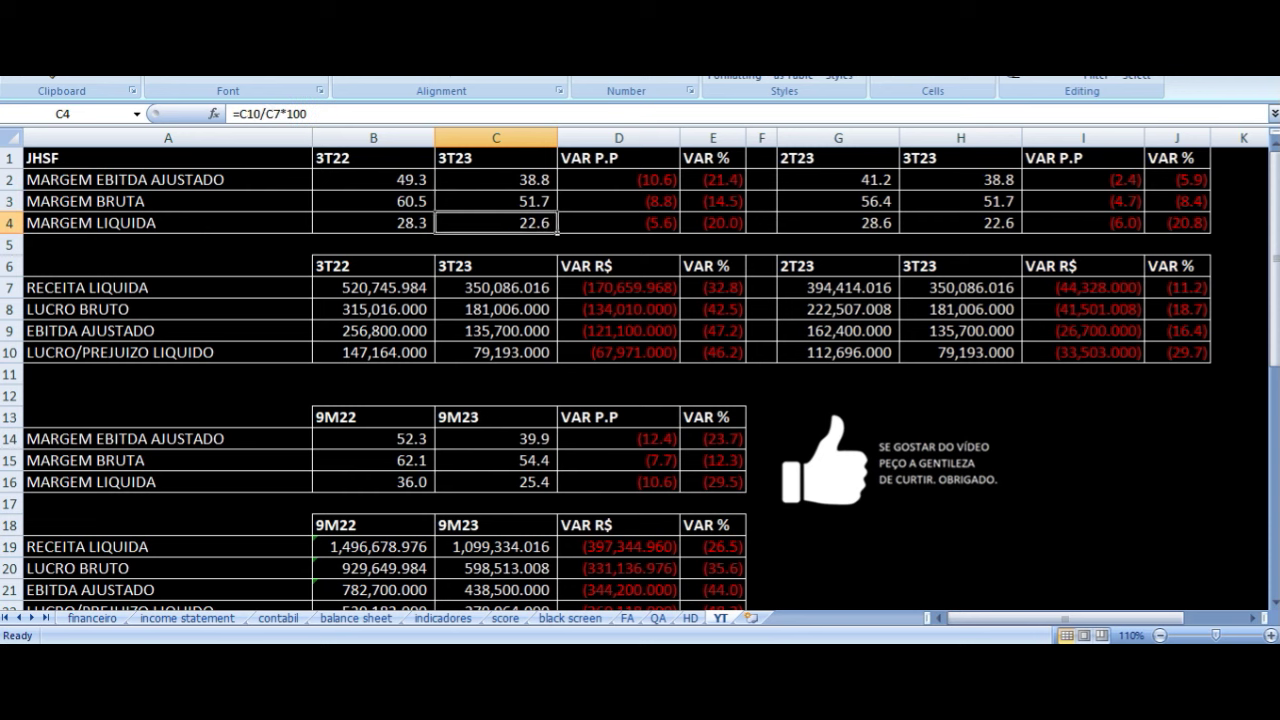
click(373, 223)
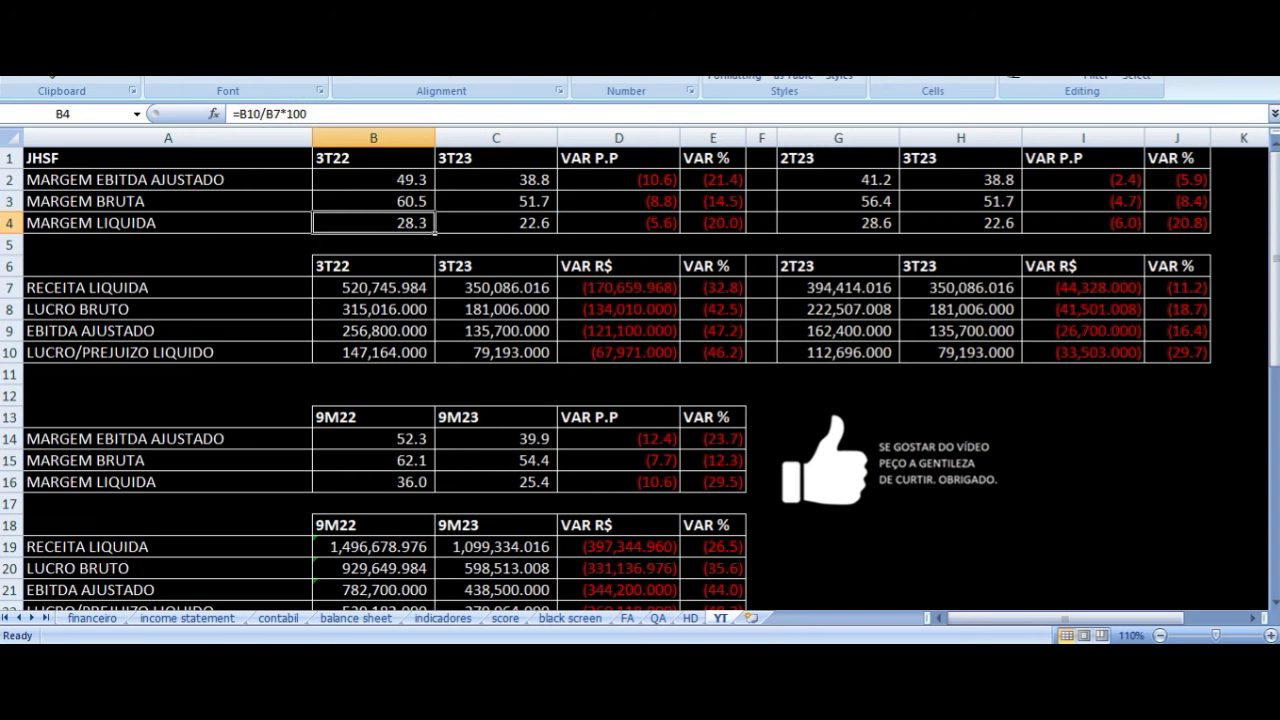
click(496, 223)
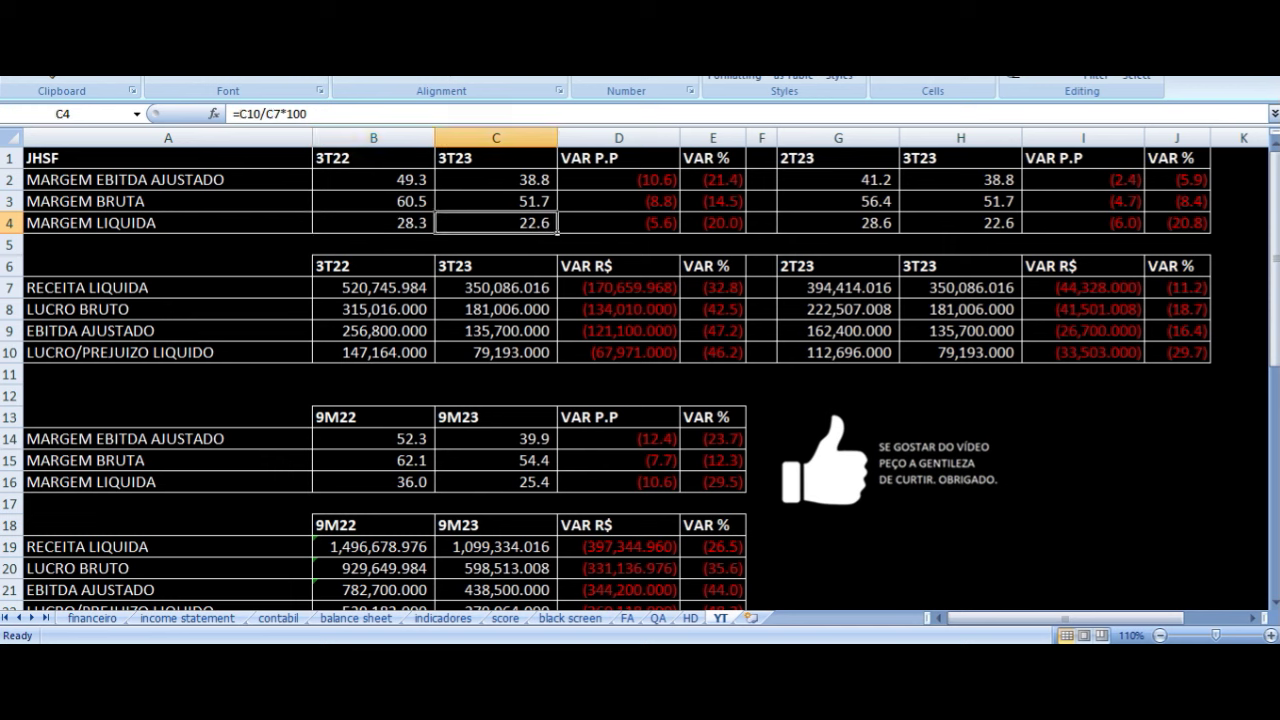
click(618, 223)
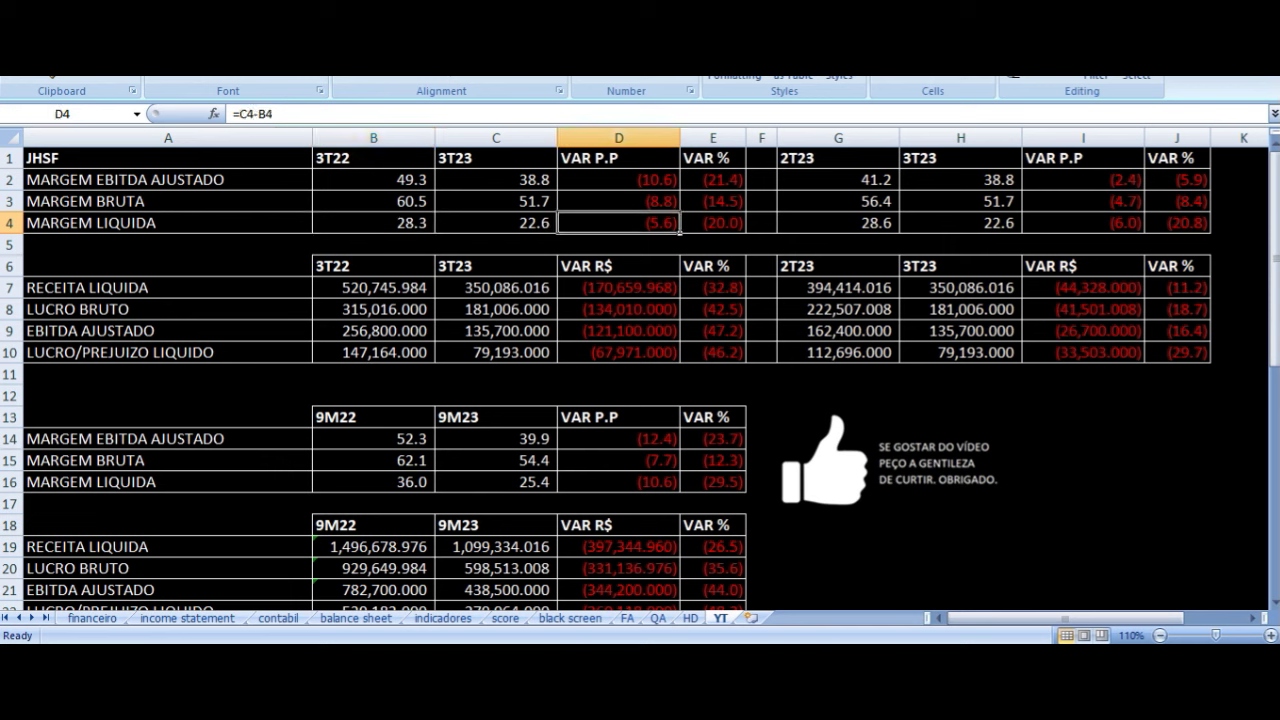
Examine the RECEITA LIQUIDA row for 3T22 and 3T23, through to its R$ and percent variations.
key(Down)
key(Down)
key(Down)
key(Left)
key(Left)
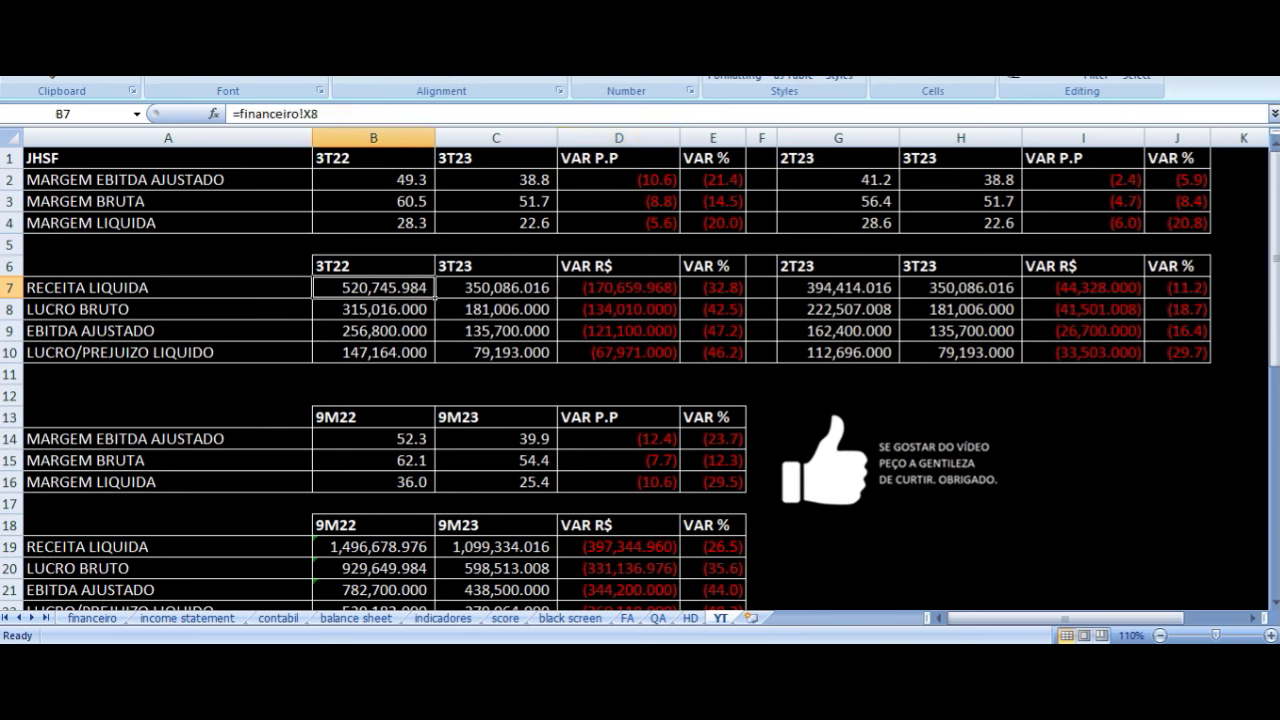
key(Left)
key(Right)
key(Right)
key(Right)
key(Right)
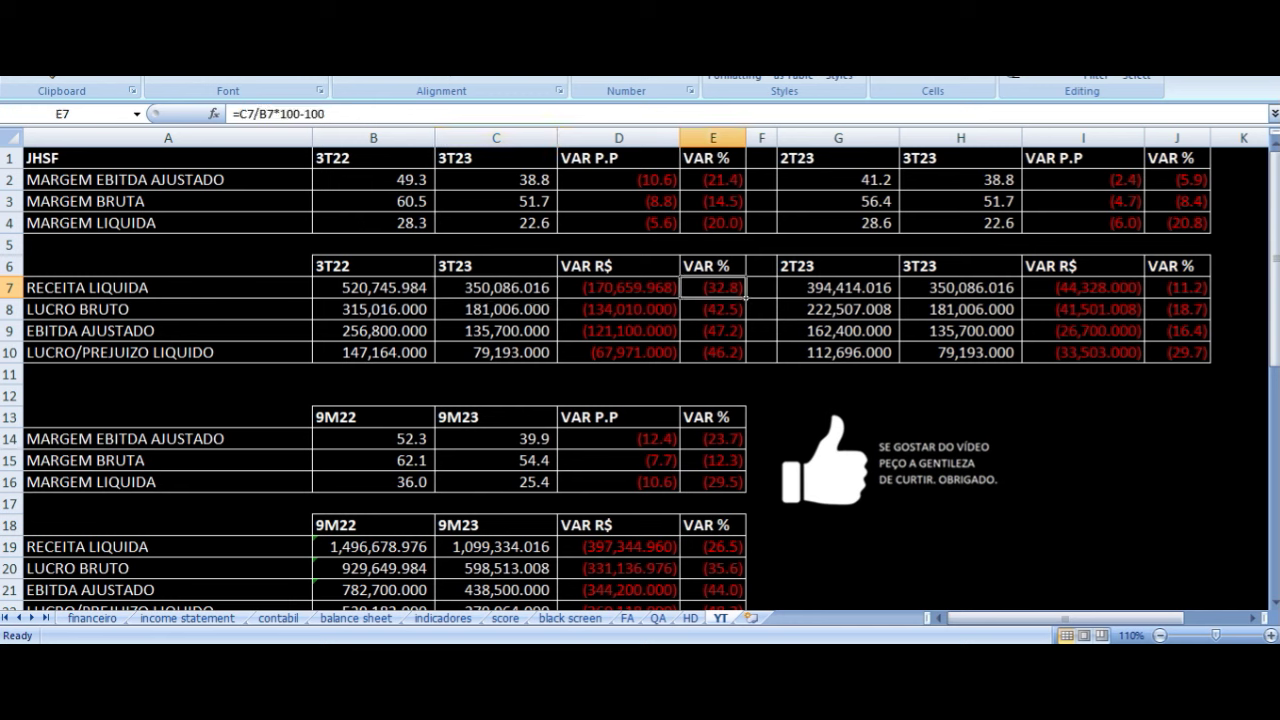
Go back over the RECEITA LIQUIDA figures and variations, ending at the row's label in A7.
key(Left)
key(Left)
key(Left)
key(Left)
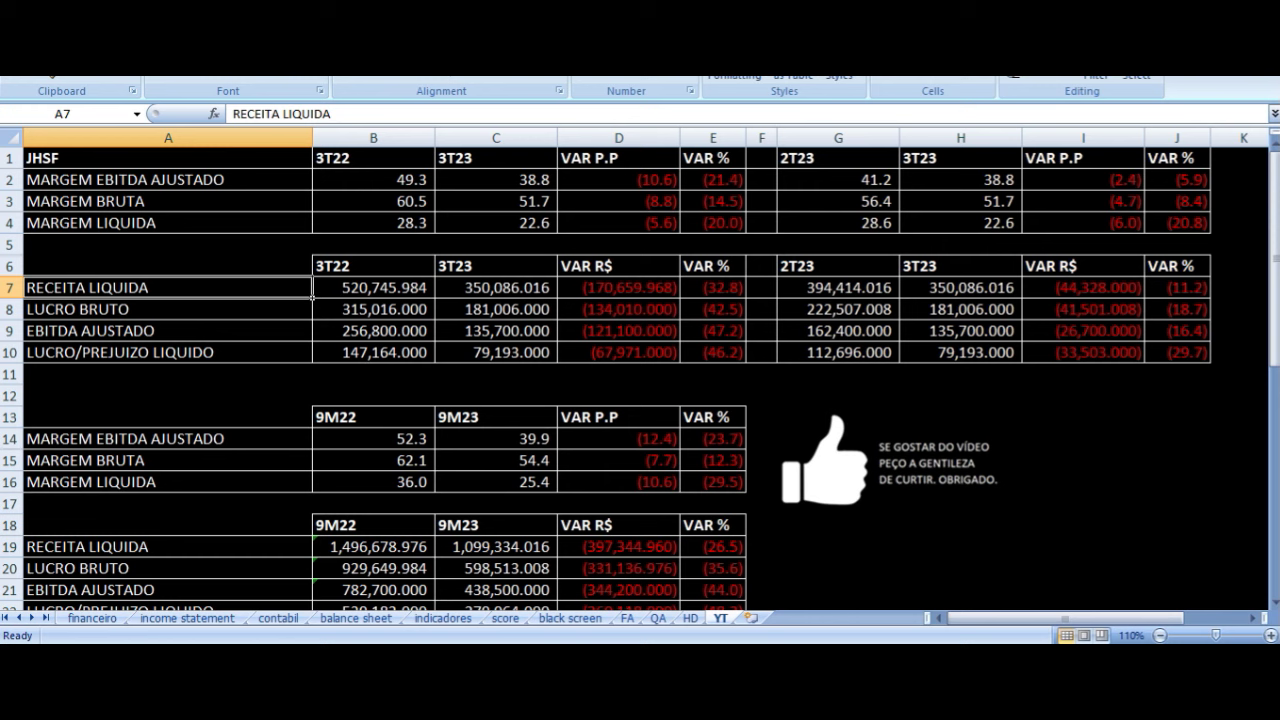
key(Right)
key(Right)
key(Right)
key(Right)
key(Right)
key(Right)
key(Right)
key(Right)
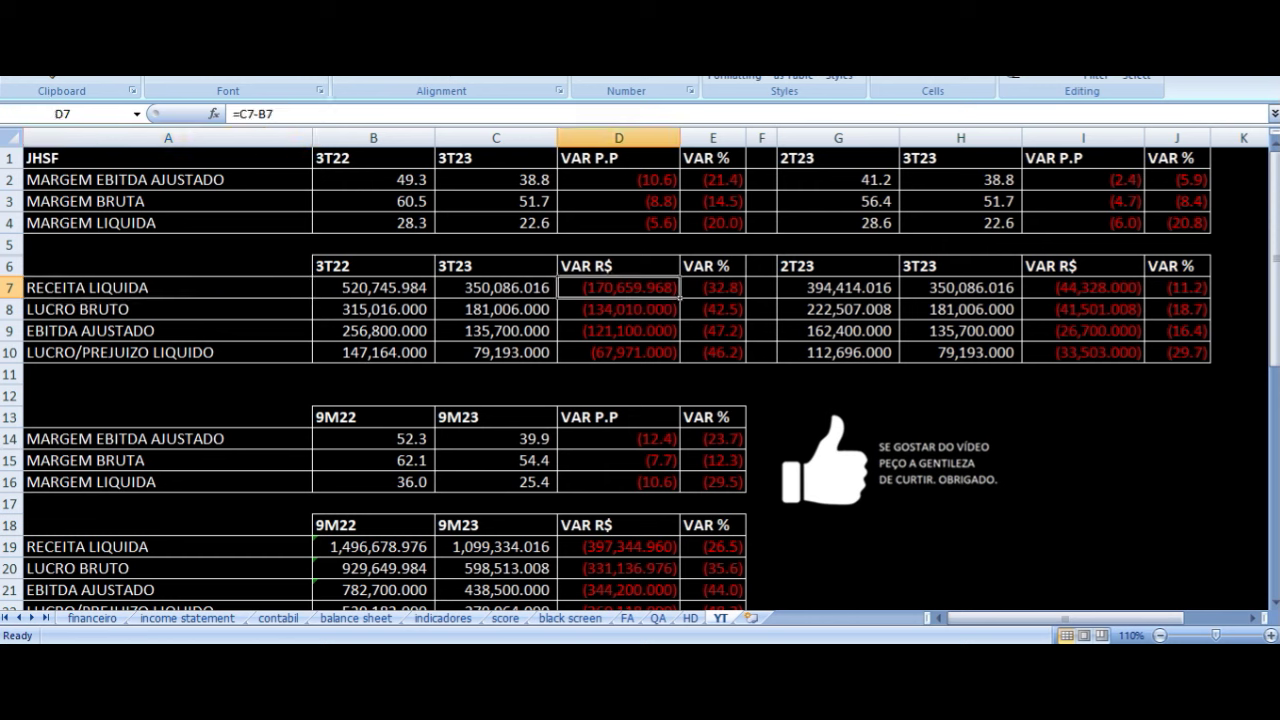
key(Left)
key(Left)
key(Left)
key(Left)
key(Left)
key(Left)
key(Left)
key(Left)
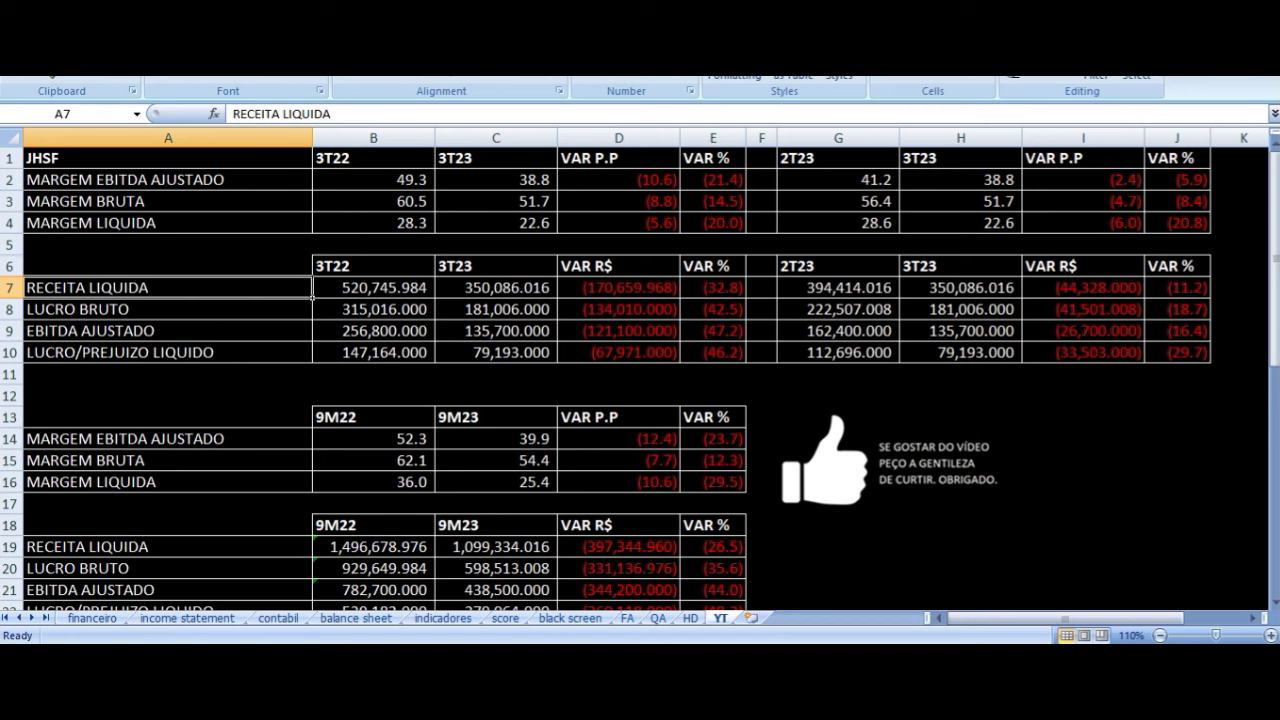
Review the LUCRO BRUTO row from 3T22 to 3T23, ending at its percent variation.
key(Down)
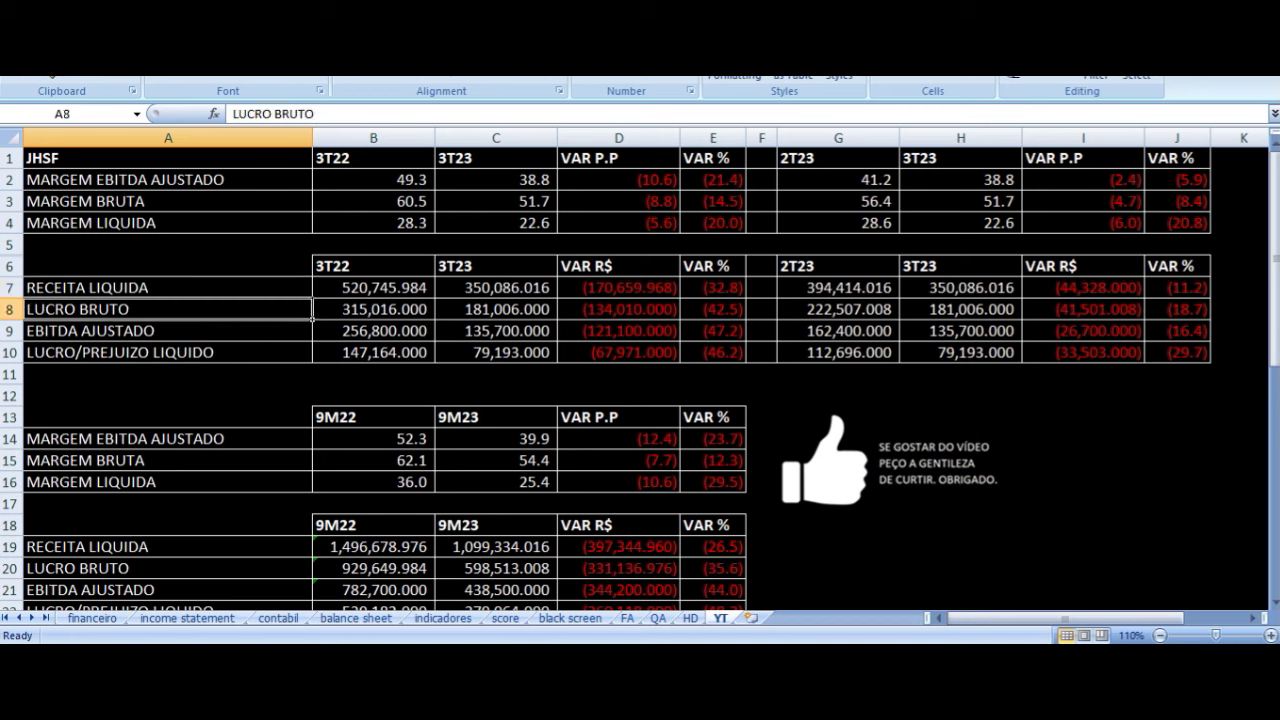
key(Right)
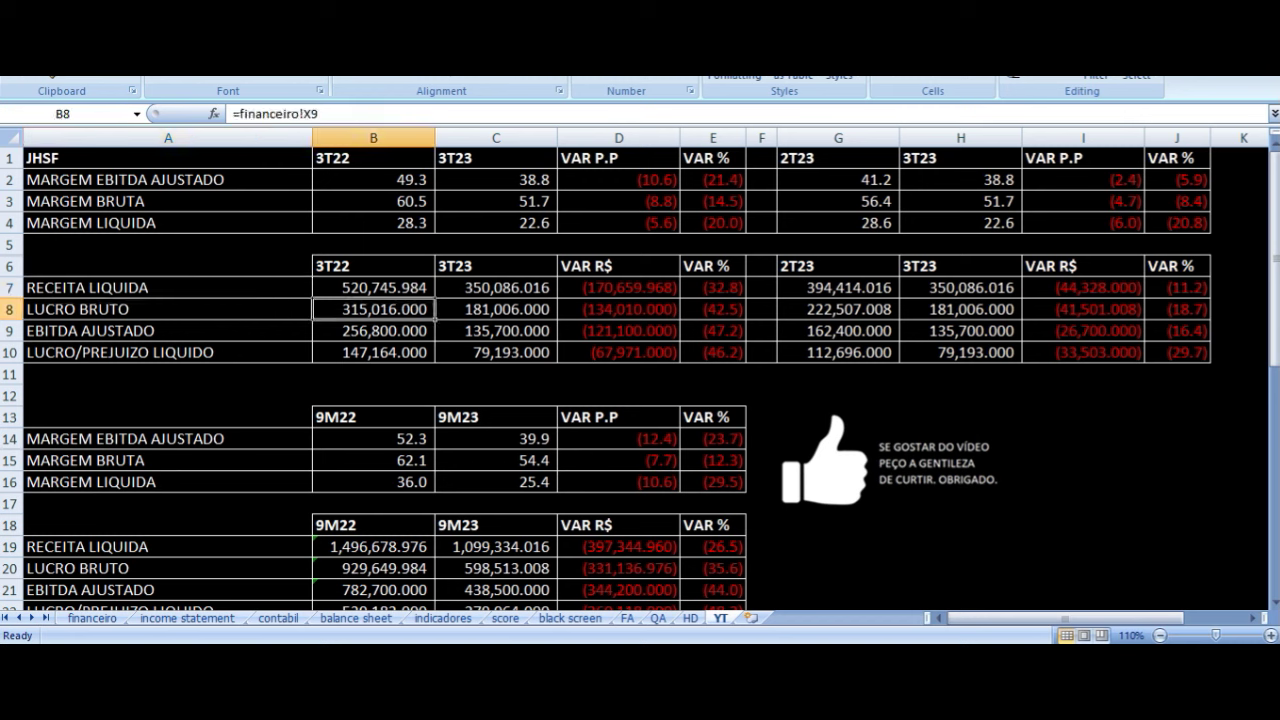
key(Right)
key(Right)
key(Right)
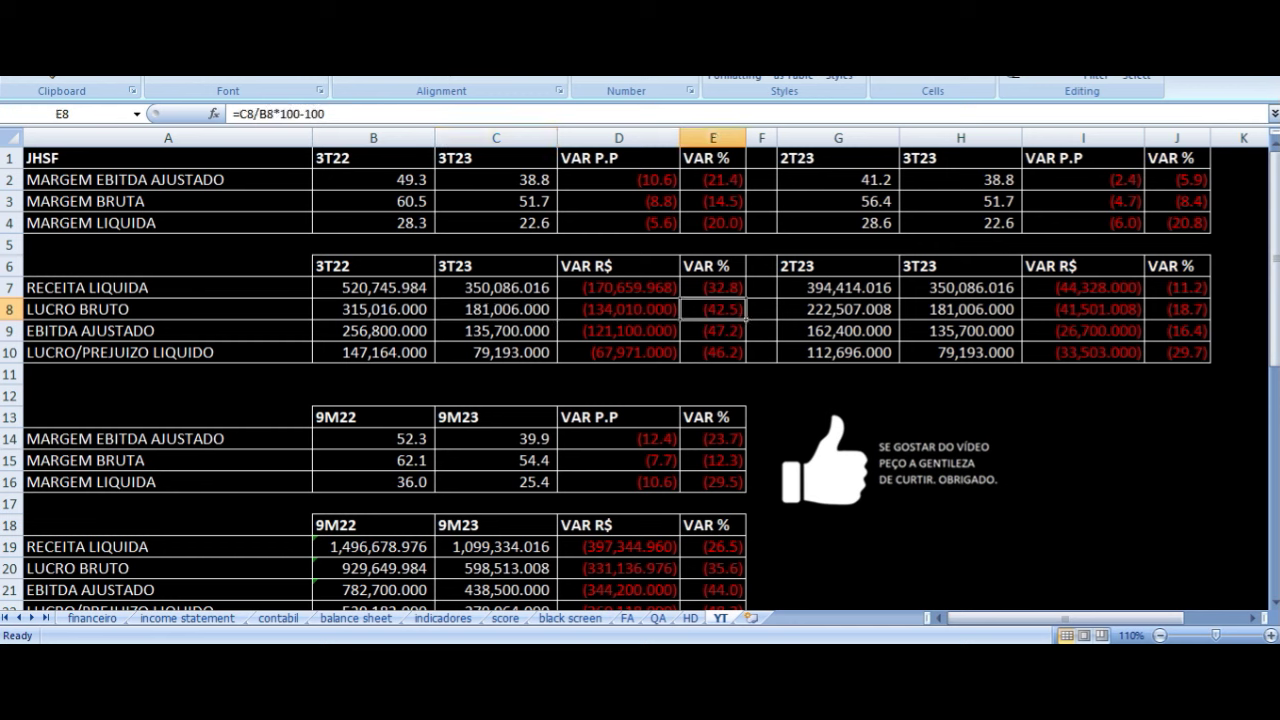
Review the EBITDA AJUSTADO amounts for 3T22 and 3T23, ending at the percent variation.
key(Down)
key(Left)
key(Left)
key(Left)
key(Left)
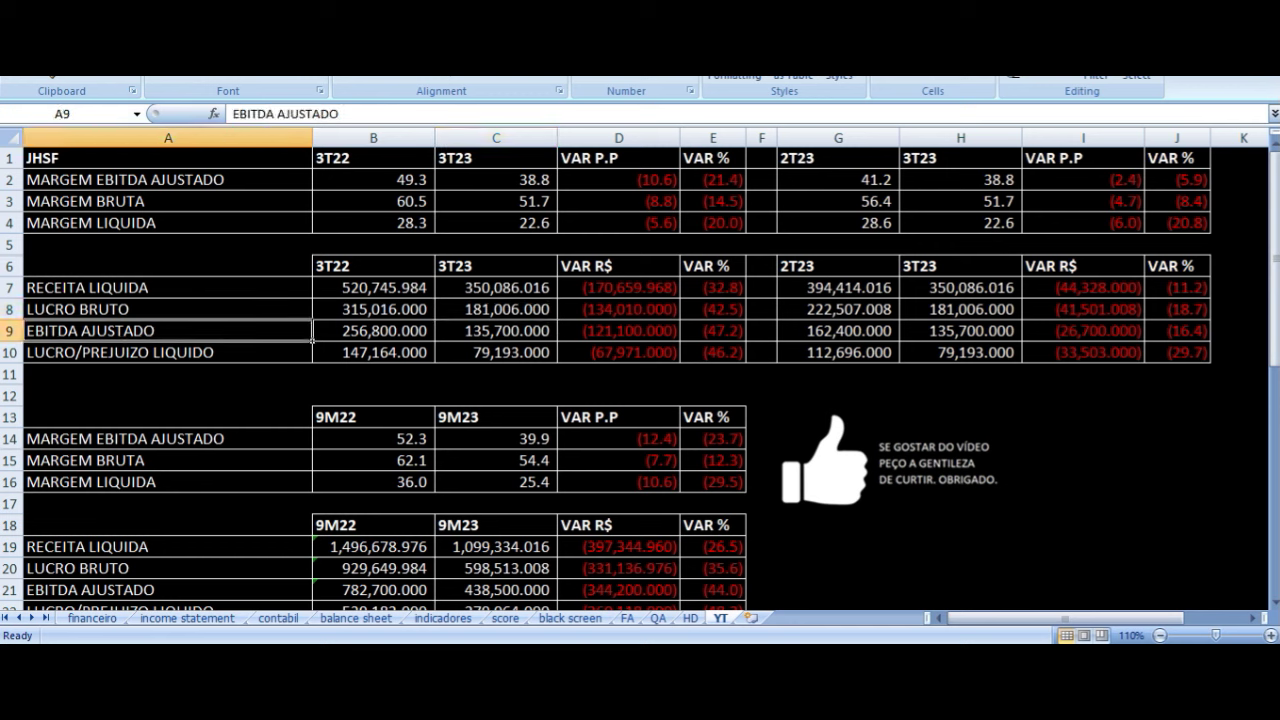
key(Right)
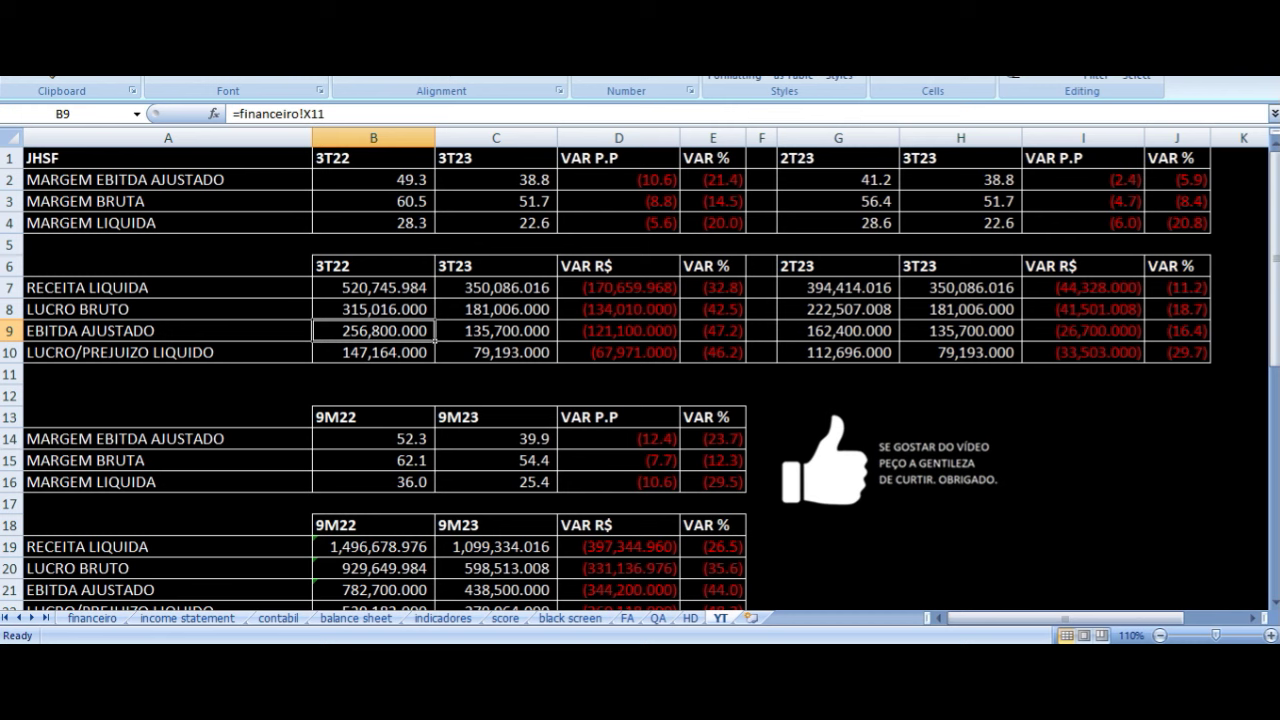
key(Right)
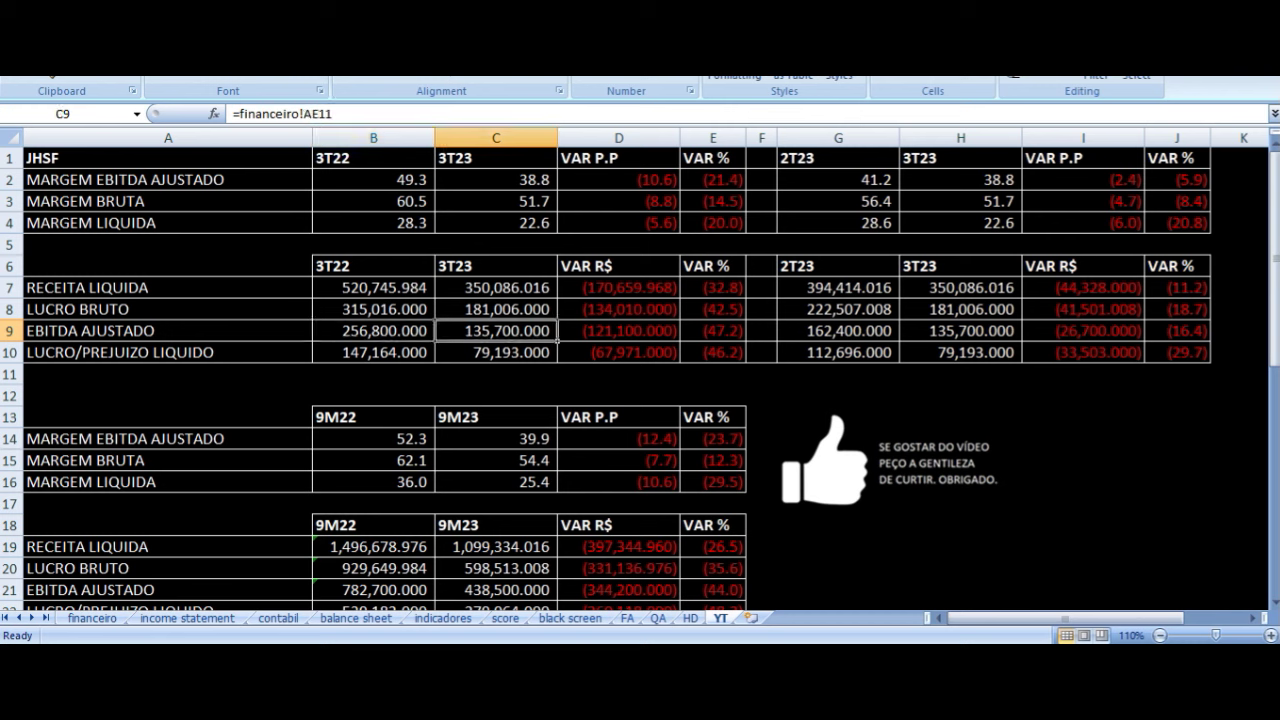
key(Right)
key(Right)
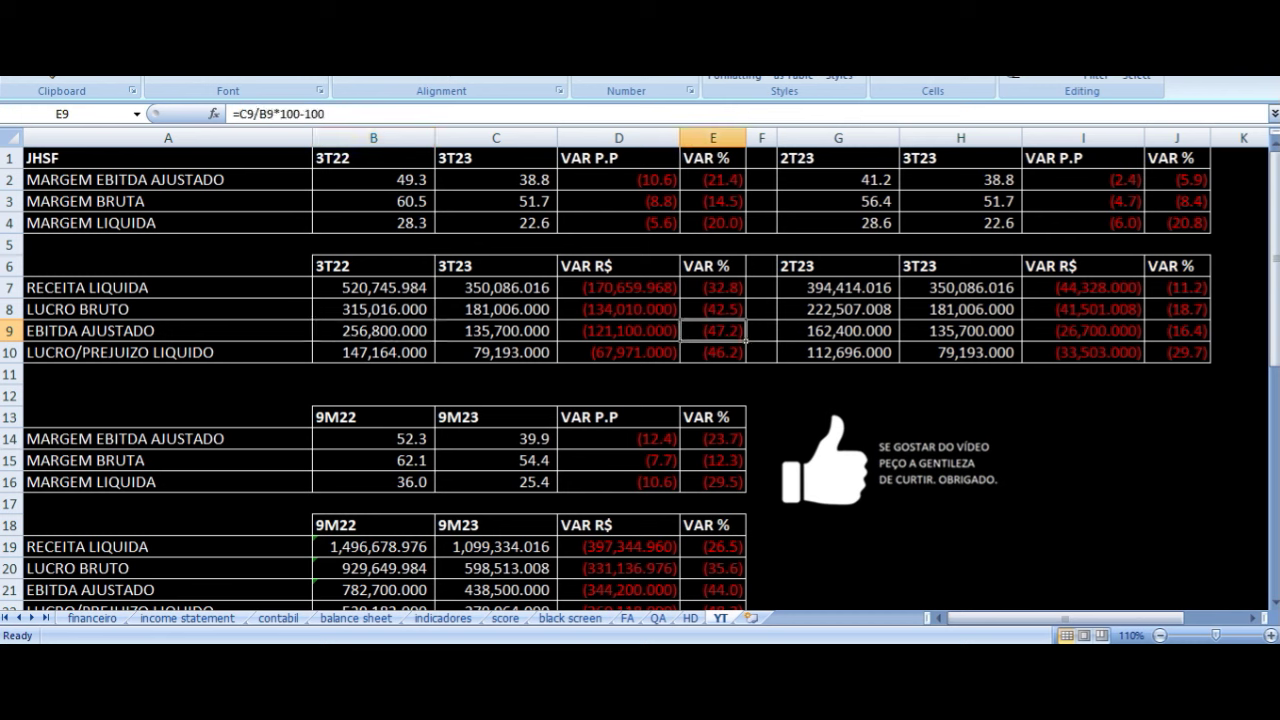
Review the LUCRO/PREJUIZO LIQUIDO row for 3T22 and 3T23, and highlight the whole year-over-year comparison in B1:E10.
key(Down)
key(Left)
key(Left)
key(Left)
key(Left)
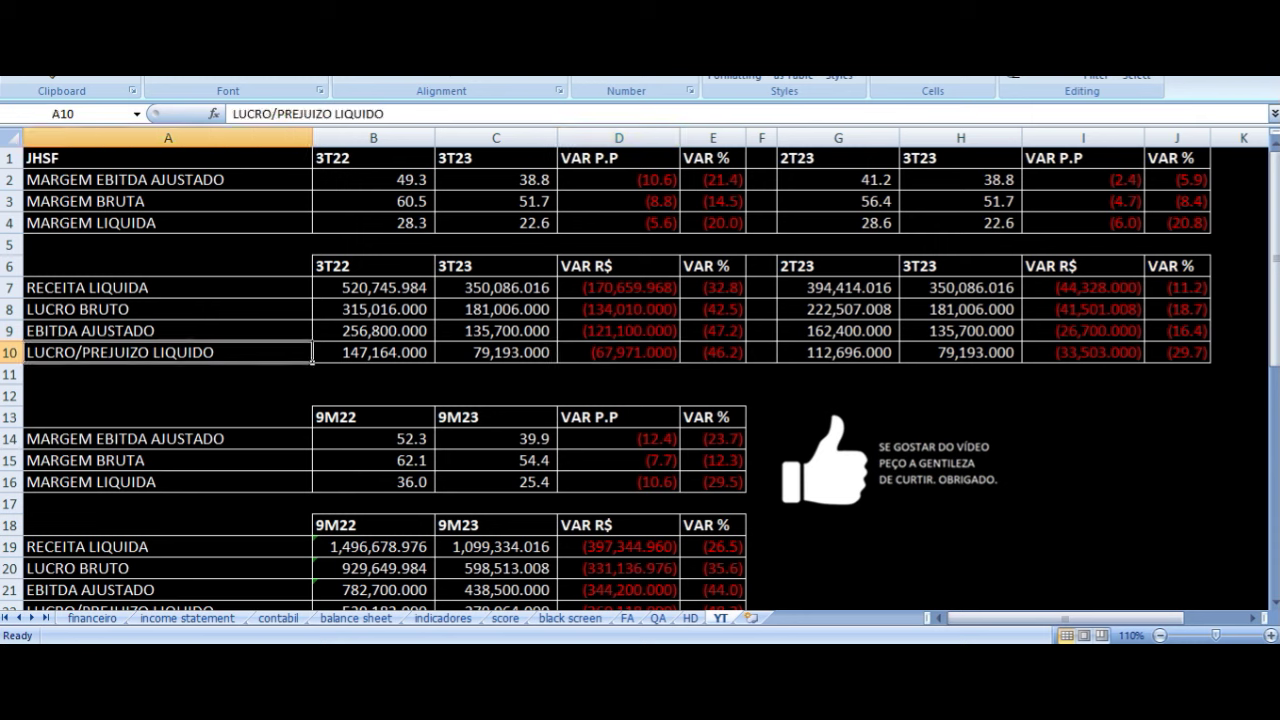
key(Right)
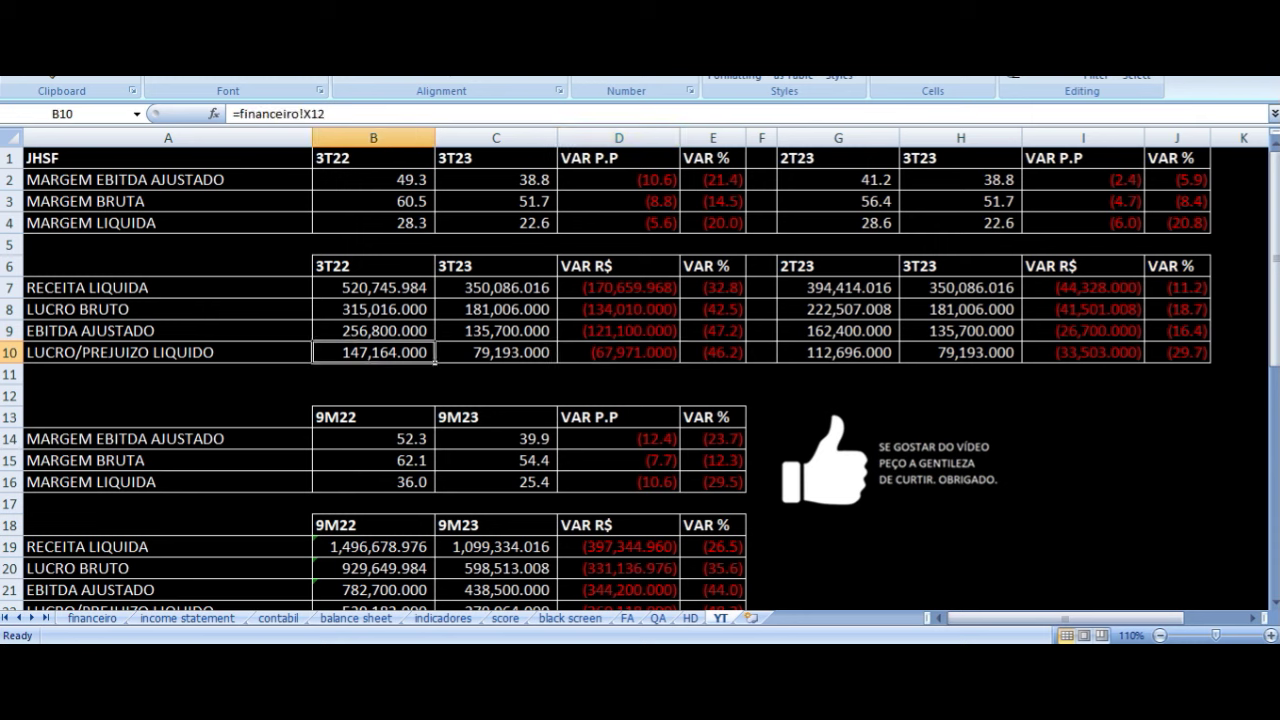
key(Right)
key(Right)
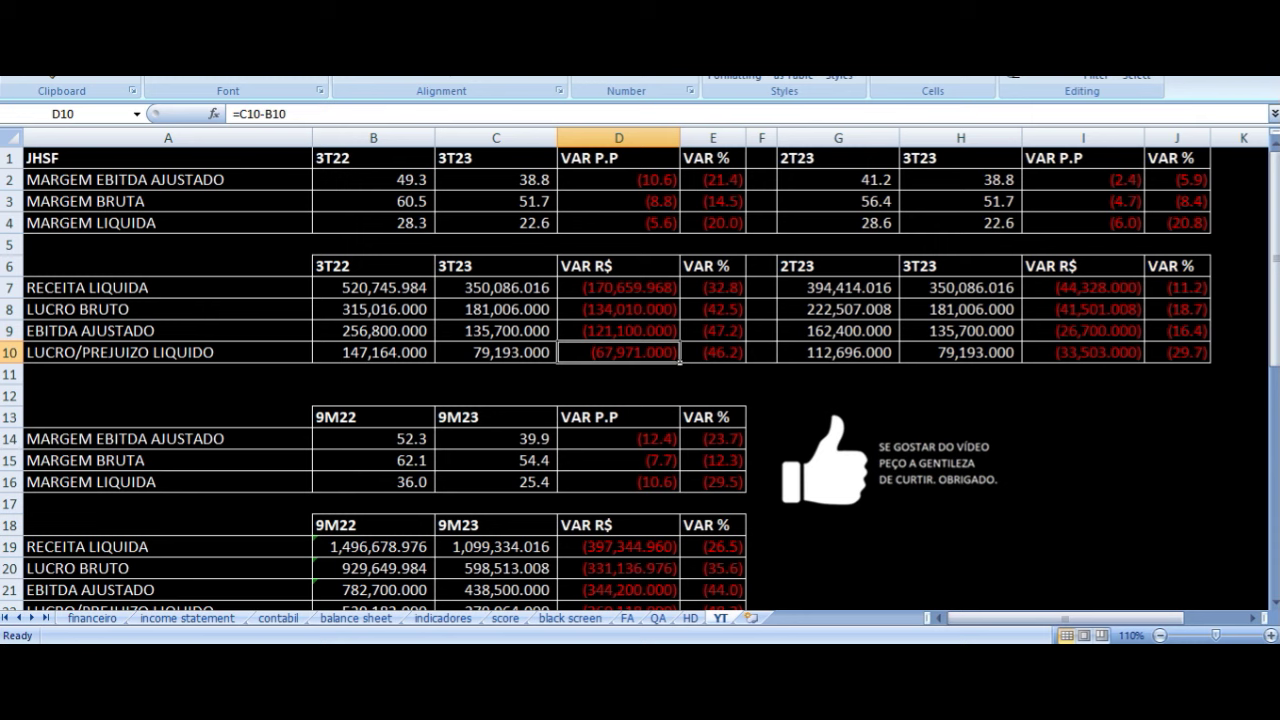
key(Right)
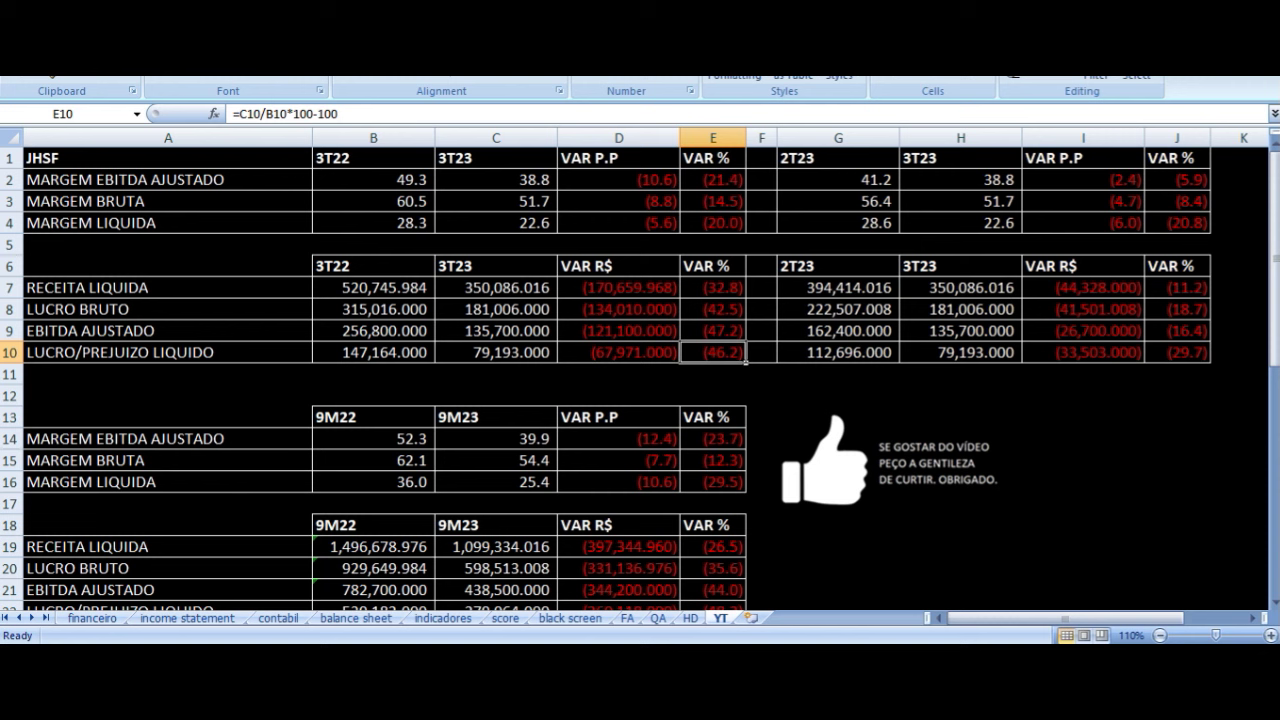
drag(405, 165, 699, 354)
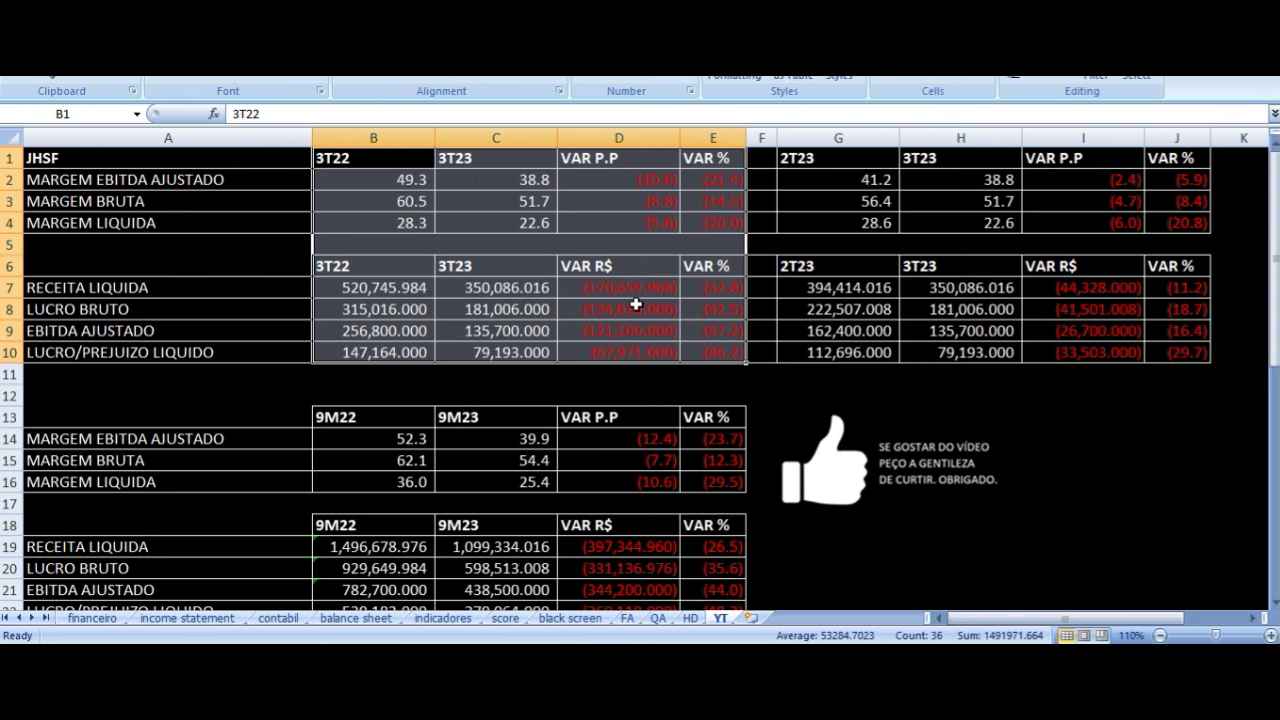
click(529, 353)
Examine the MARGEM EBITDA AJUSTADO row in the 2T23 versus 3T23 comparison, including its VAR P.P value.
click(836, 160)
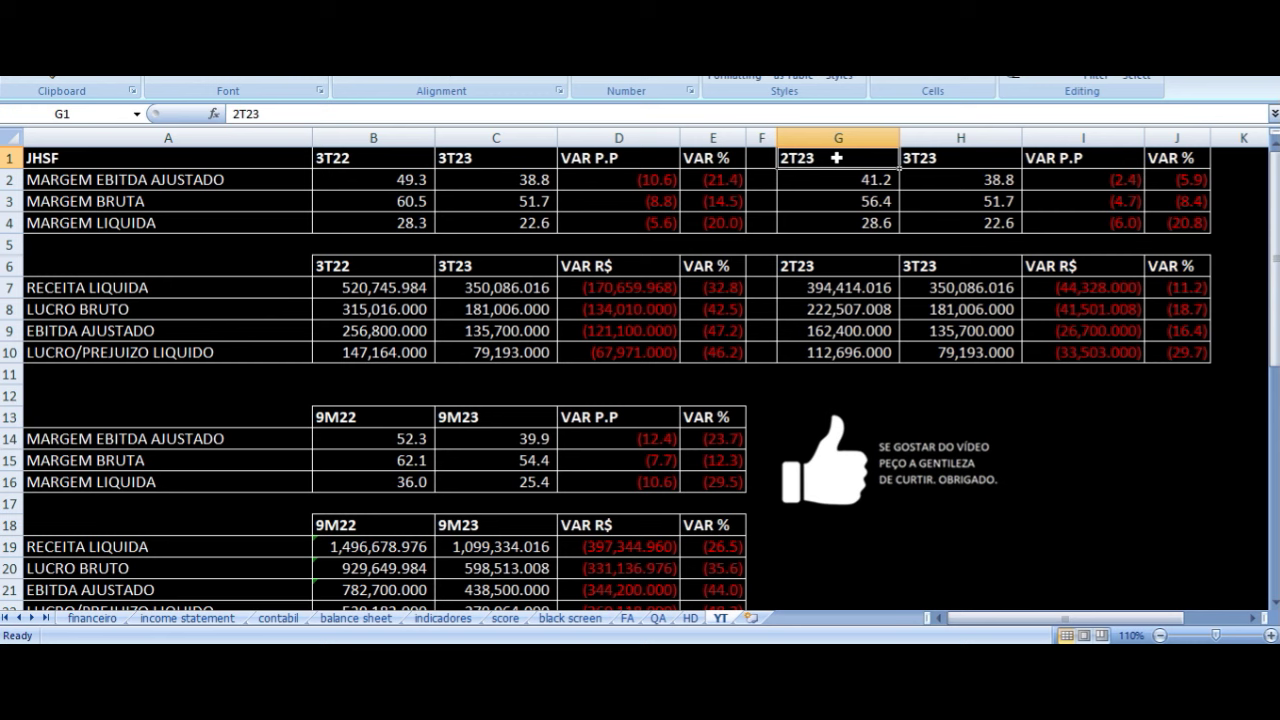
click(821, 180)
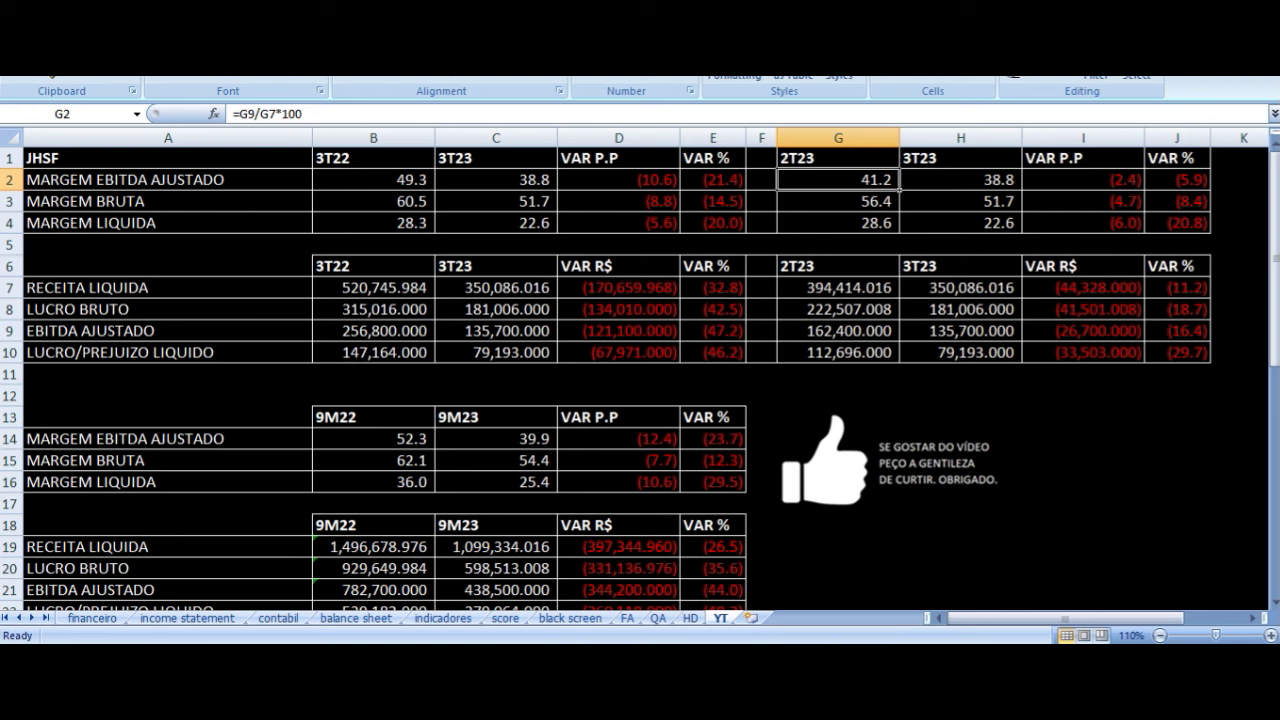
click(972, 180)
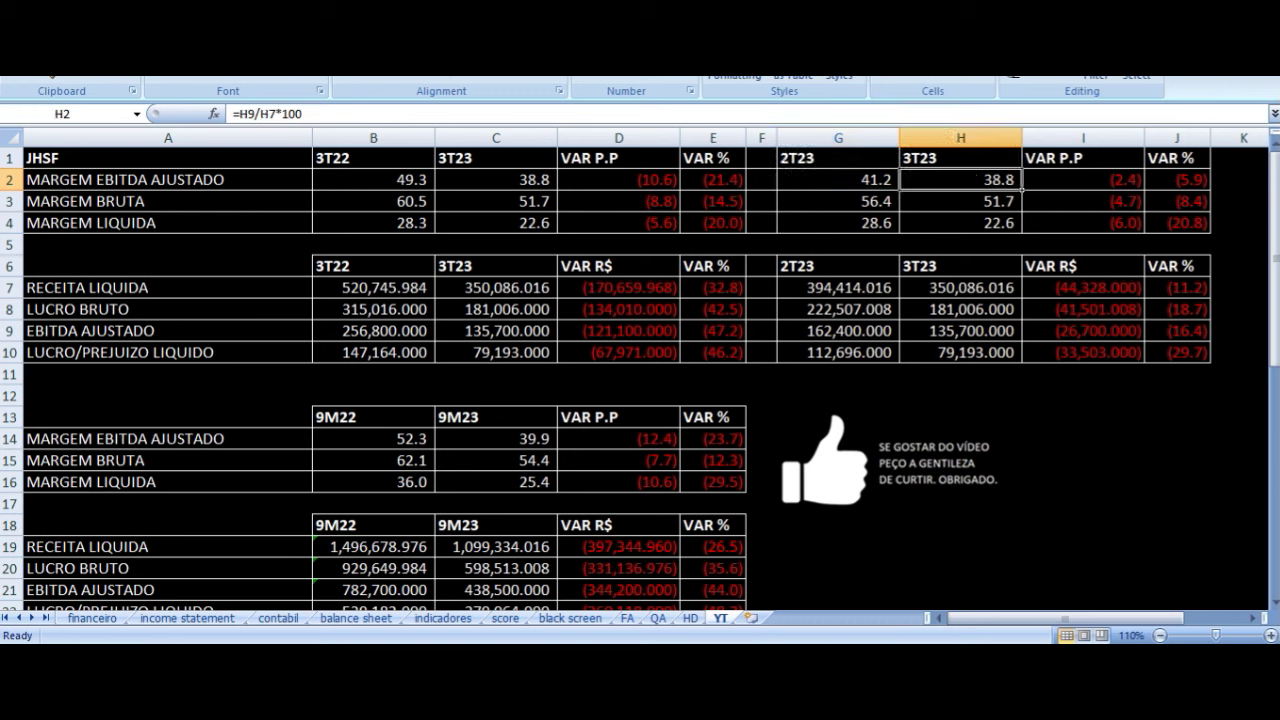
click(1083, 180)
key(Up)
key(Down)
Examine the MARGEM BRUTA row for 2T23, 3T23 and its percentage-point variation.
key(Down)
key(Left)
key(Left)
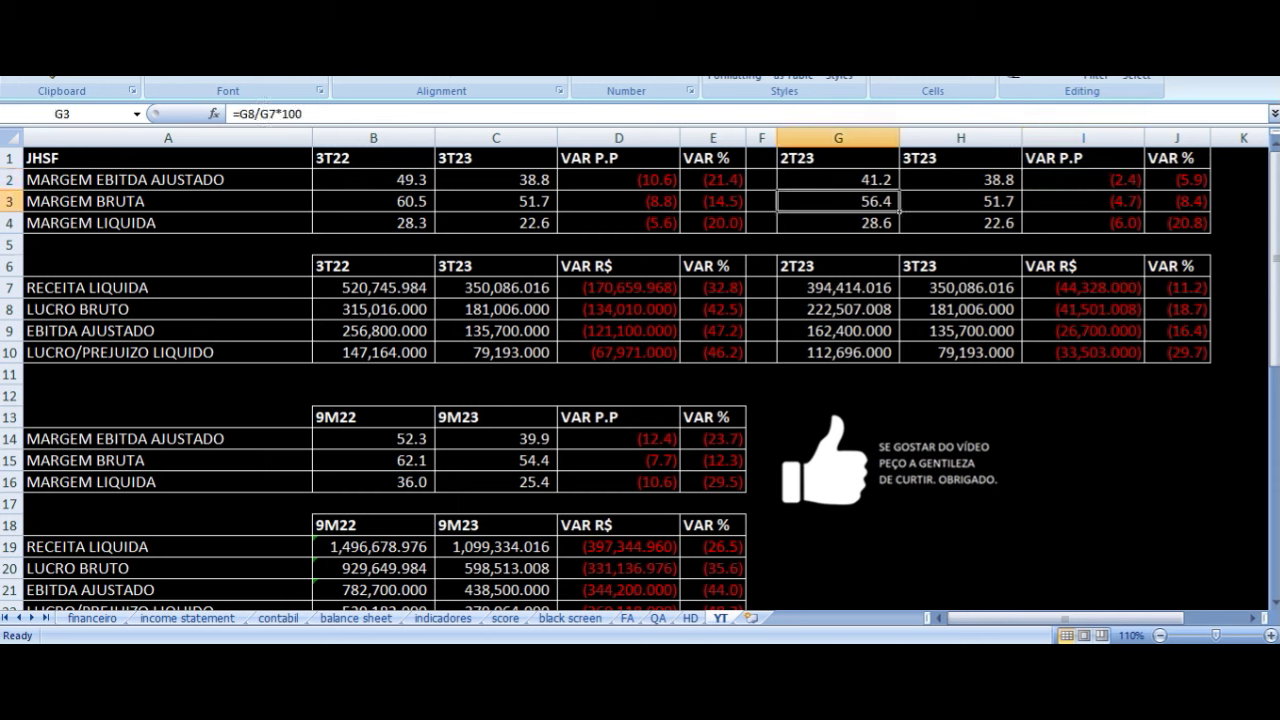
click(961, 202)
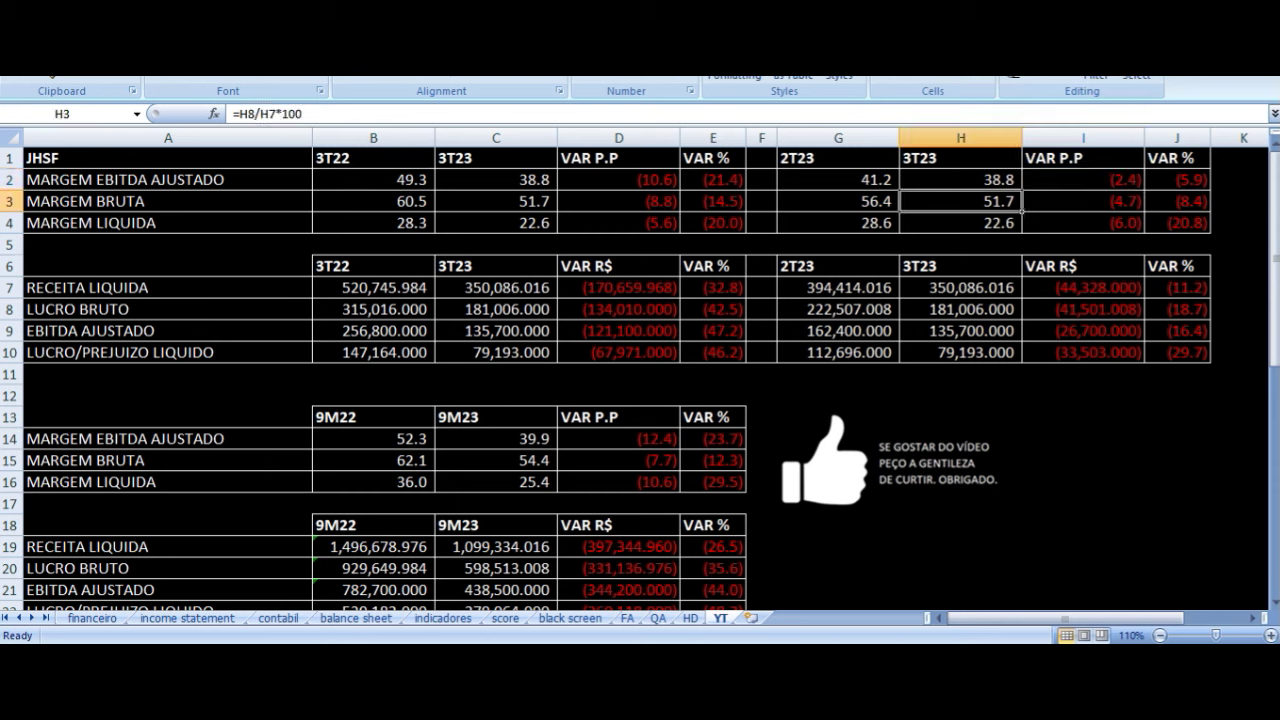
click(1083, 202)
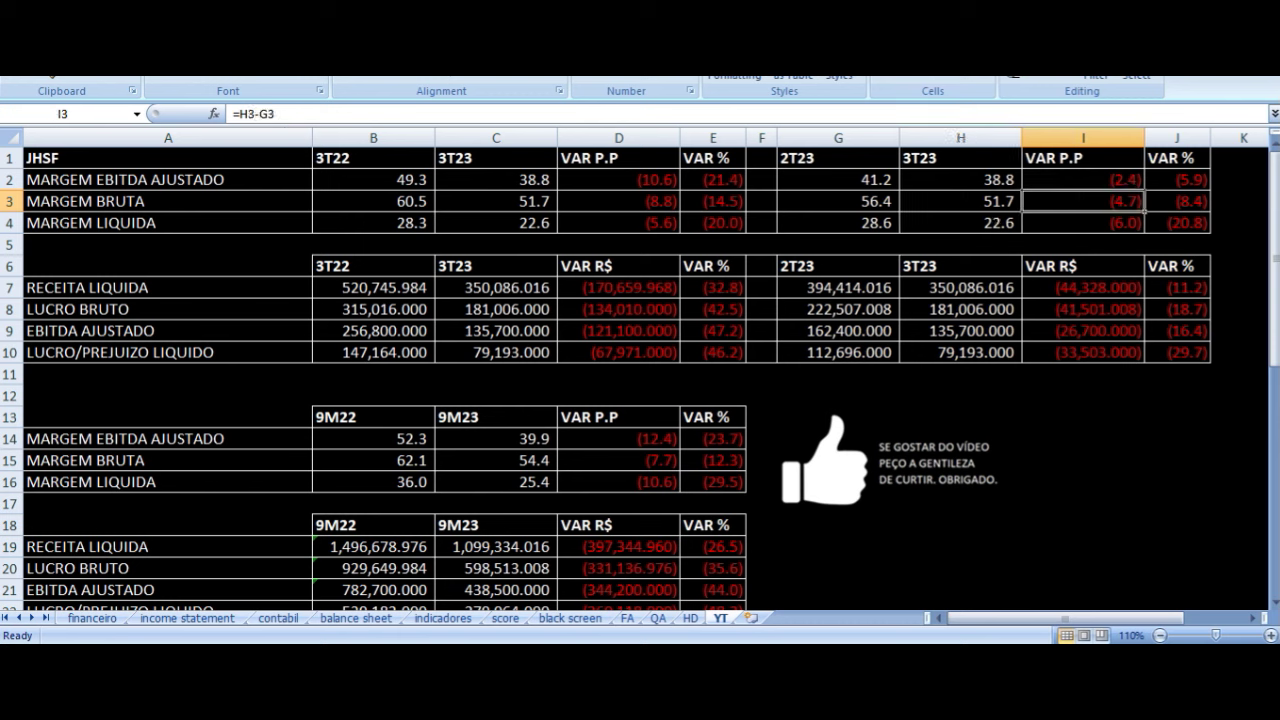
Examine the MARGEM LIQUIDA row for 2T23, 3T23 and its percentage-point variation.
key(Down)
key(Left)
key(Left)
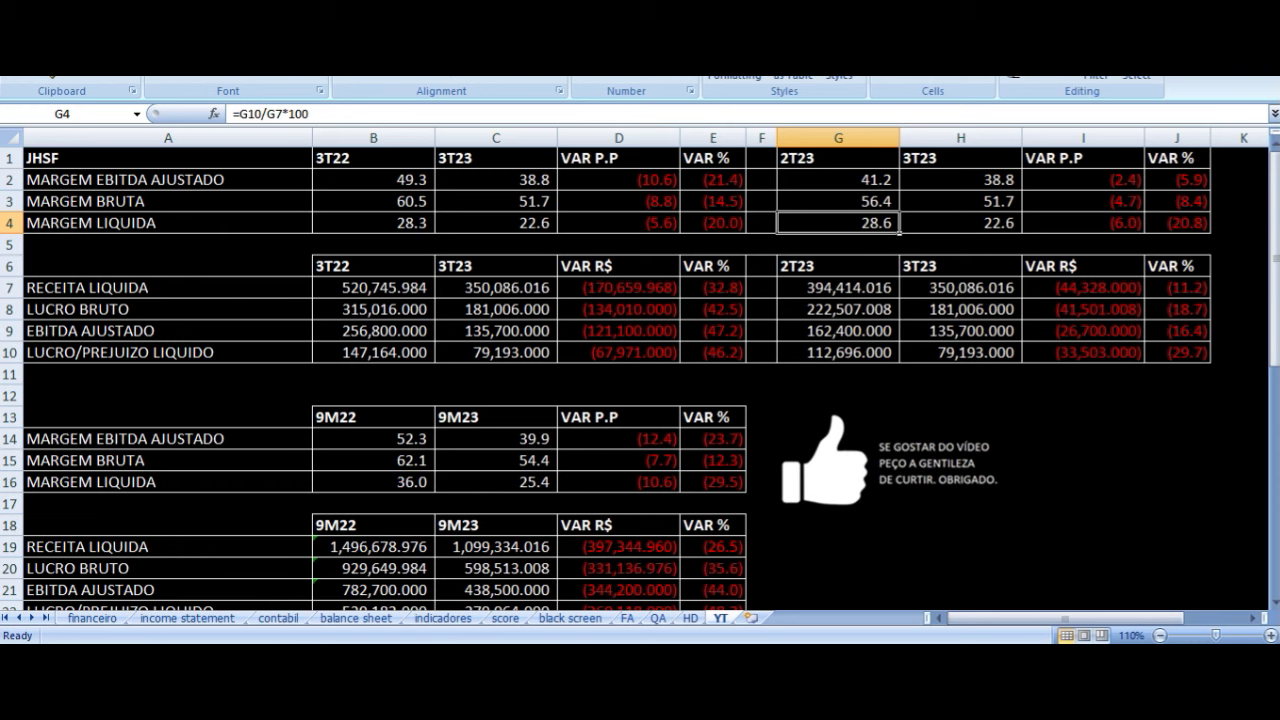
click(961, 223)
click(1083, 223)
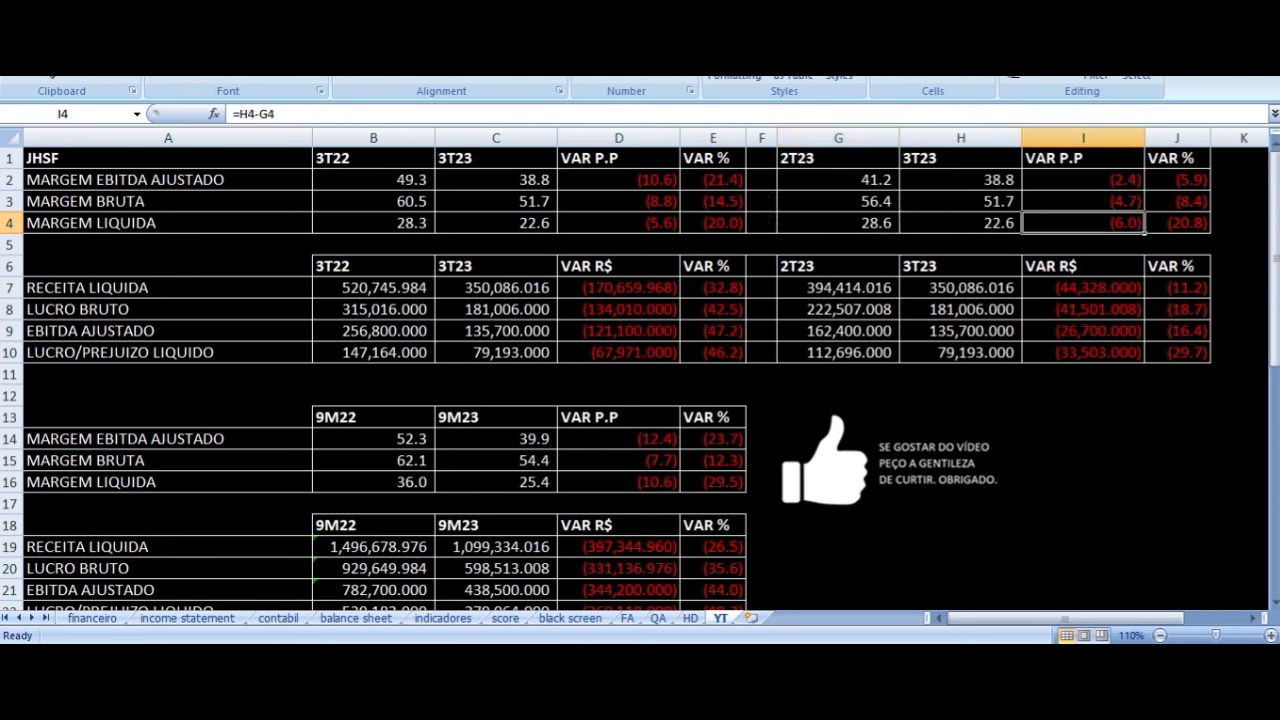
Examine the RECEITA LIQUIDA row for 2T23 and 3T23, including its VAR % value.
key(Down)
key(Down)
key(Down)
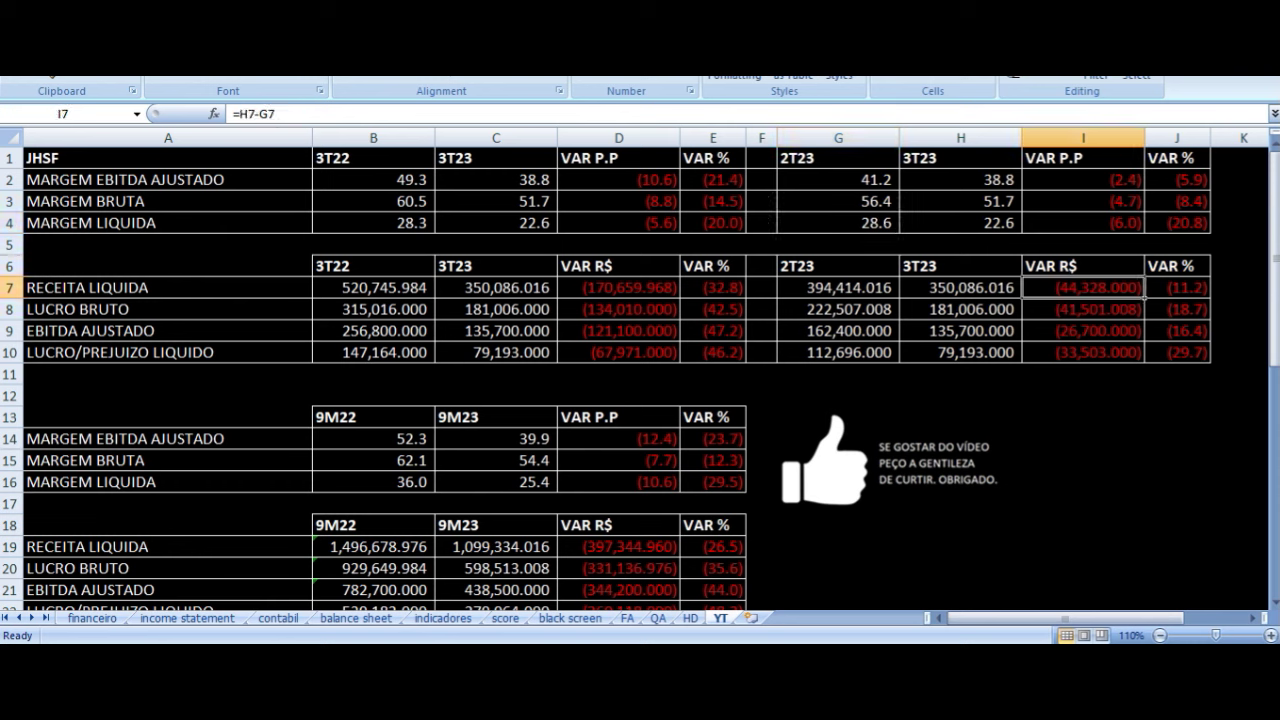
key(Left)
key(Left)
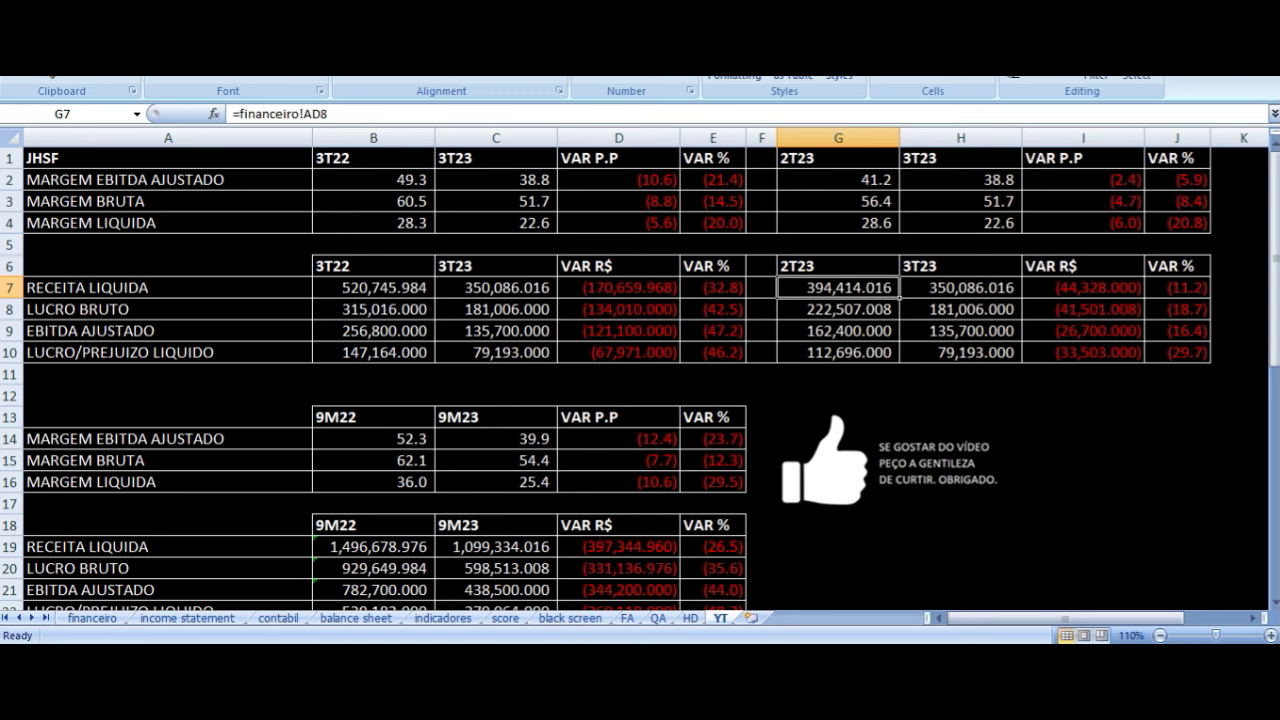
key(Right)
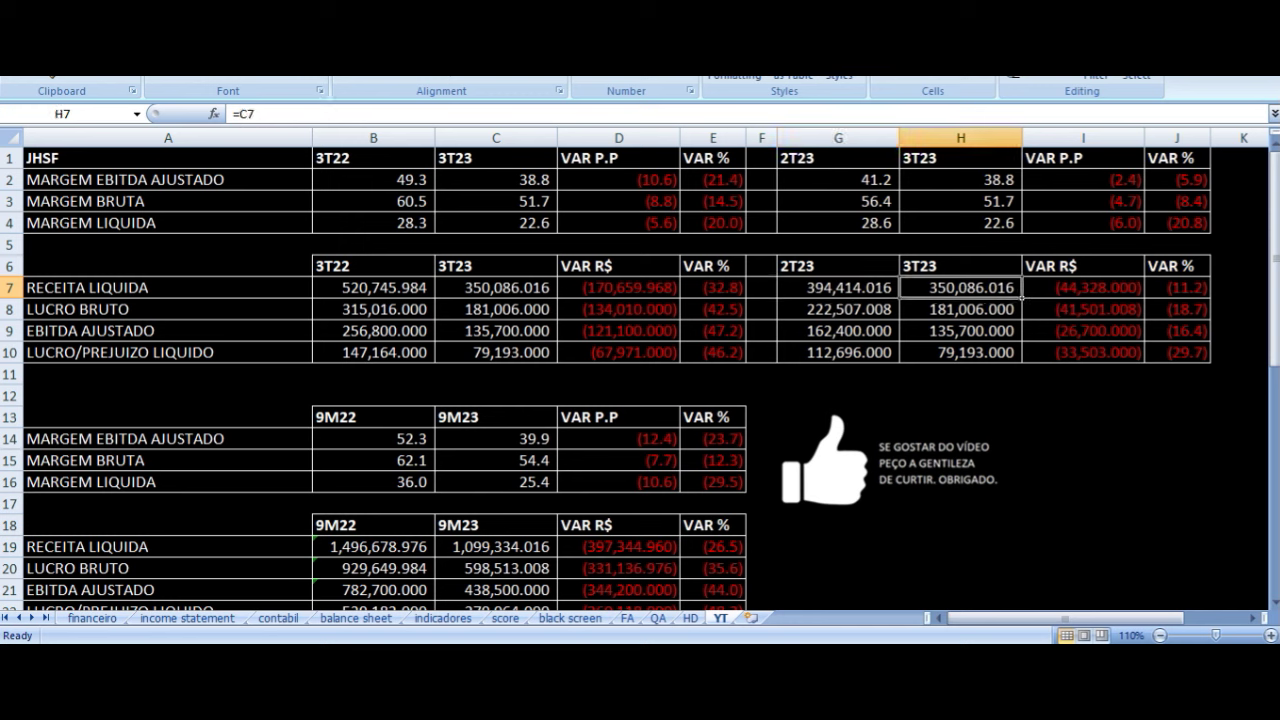
key(Right)
key(Right)
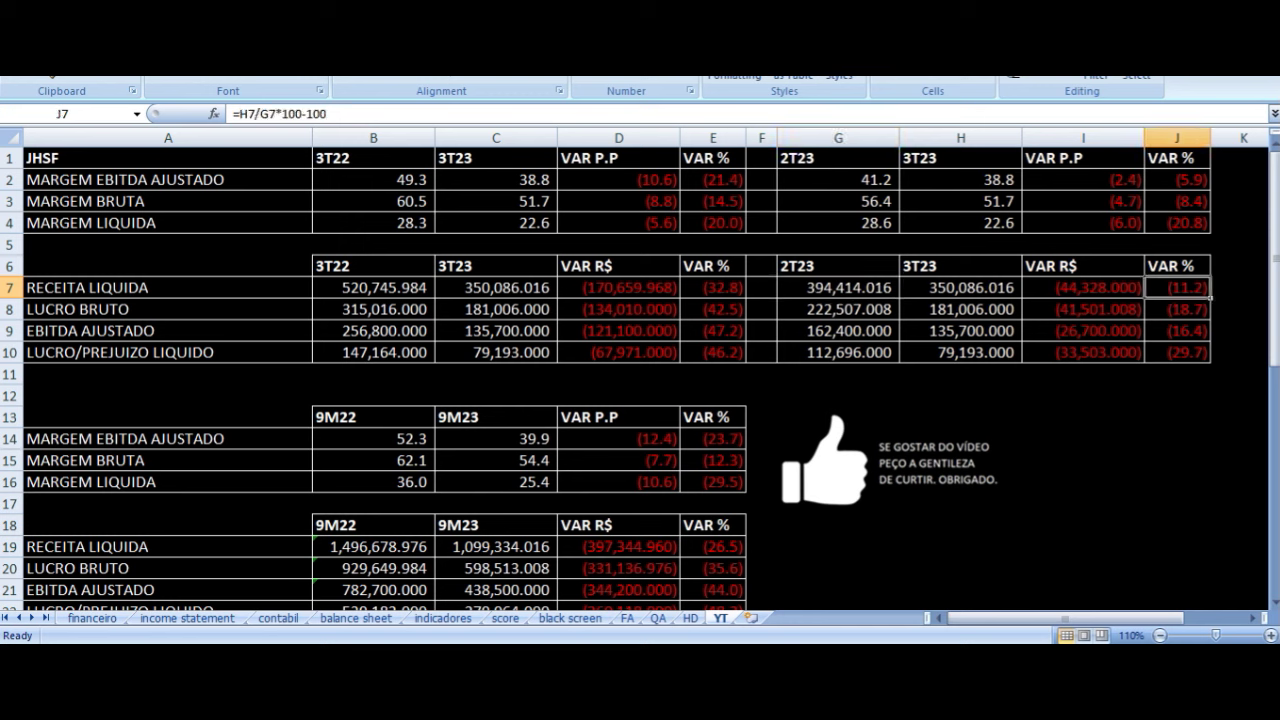
Examine the LUCRO BRUTO row for 2T23 and 3T23, including its percentage variation.
key(Down)
key(Left)
key(Left)
key(Left)
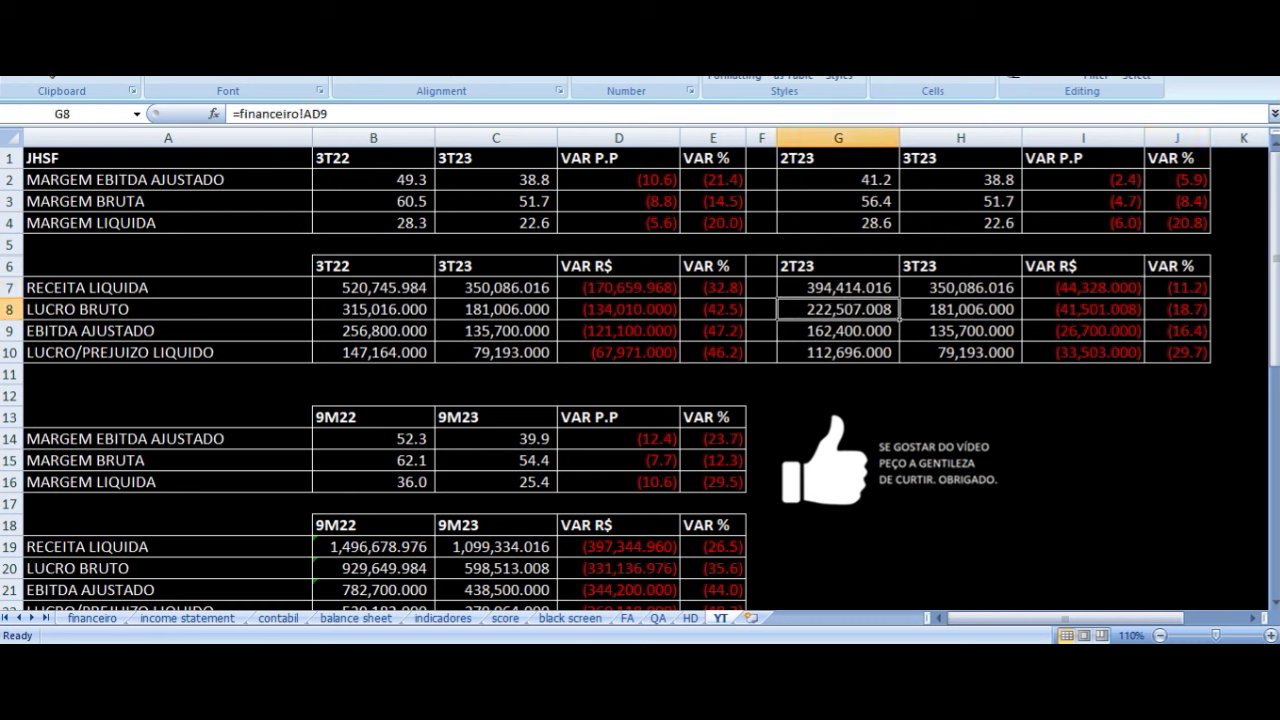
key(Right)
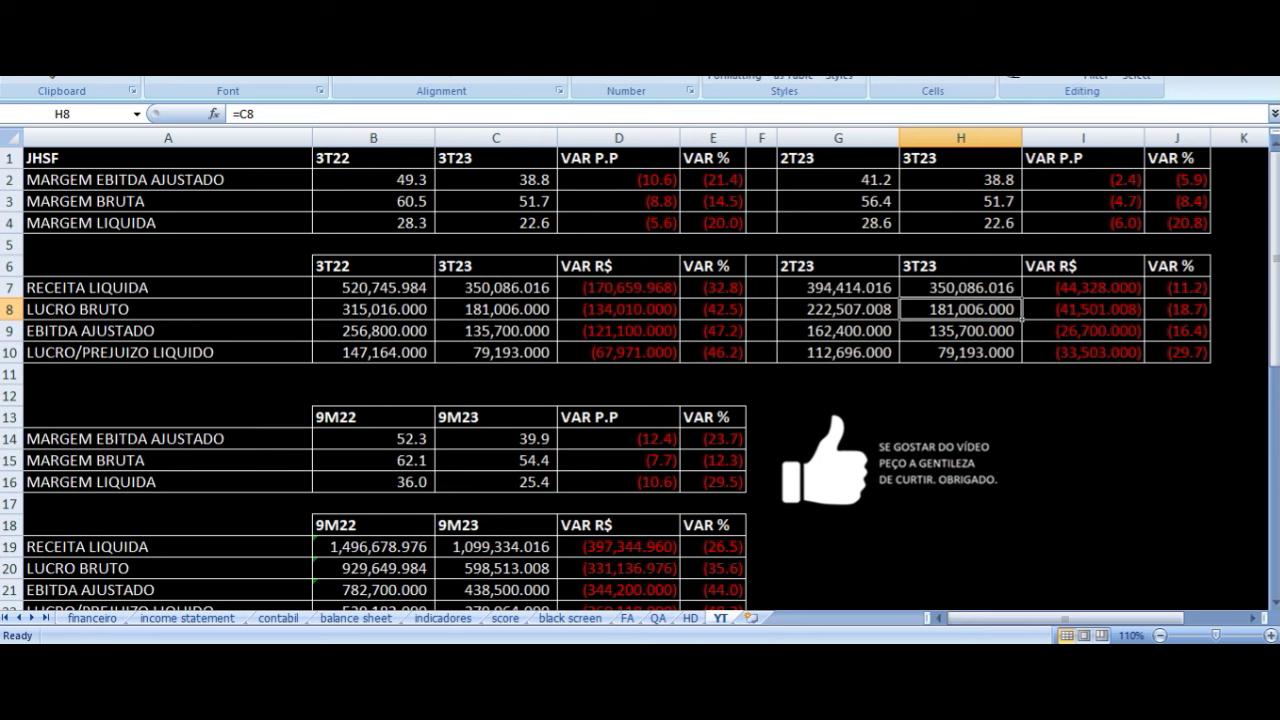
key(Right)
key(Right)
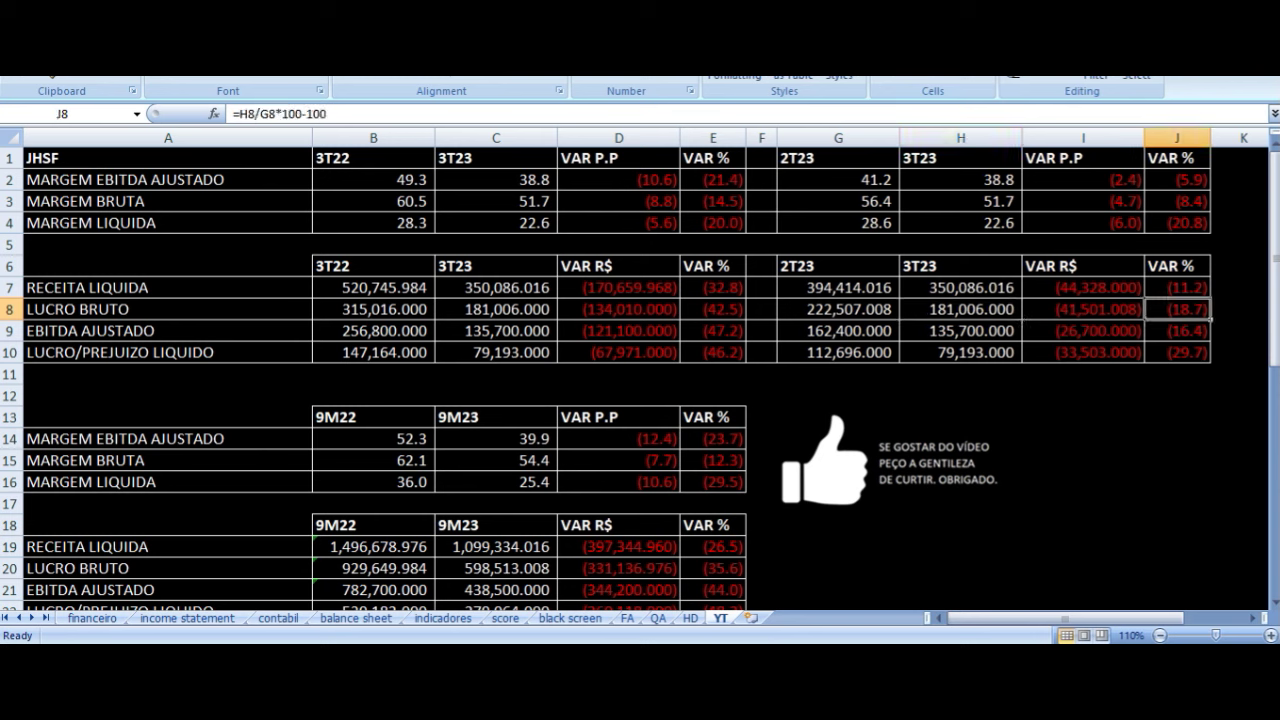
Examine the EBITDA AJUSTADO row for 2T23 and 3T23, ending on its VAR % cell.
key(Down)
key(Left)
key(Left)
key(Left)
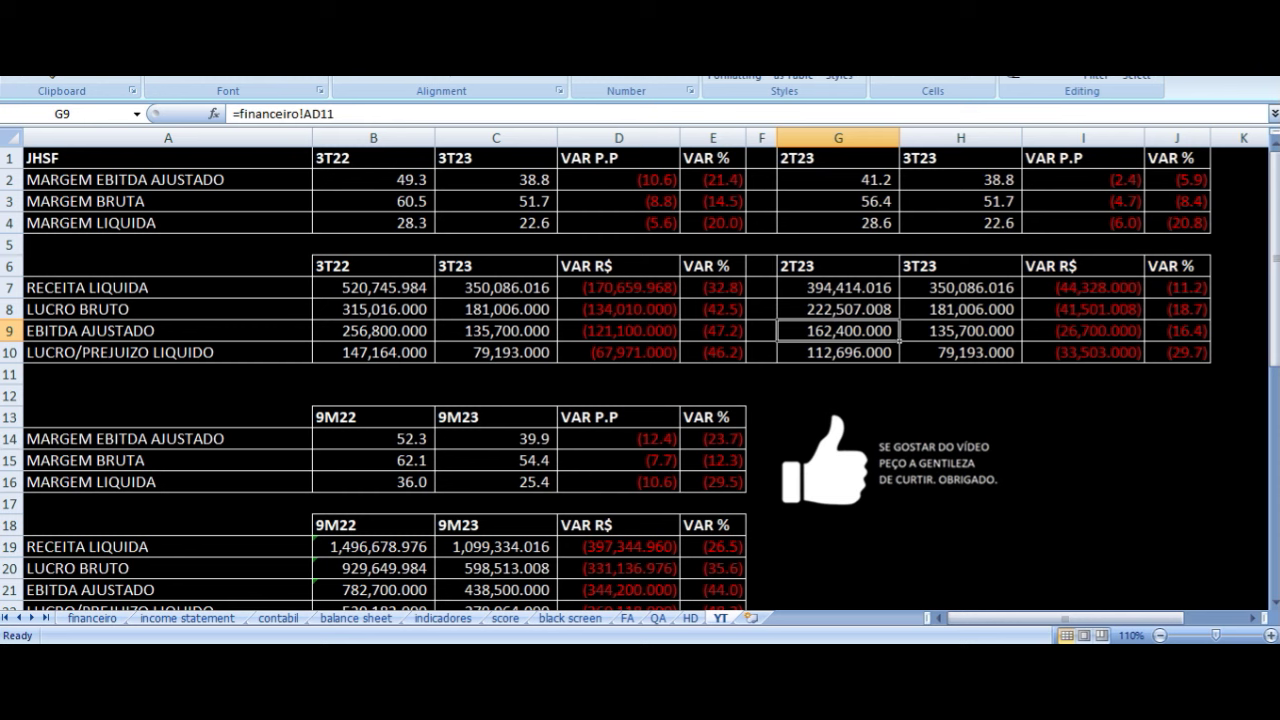
key(Right)
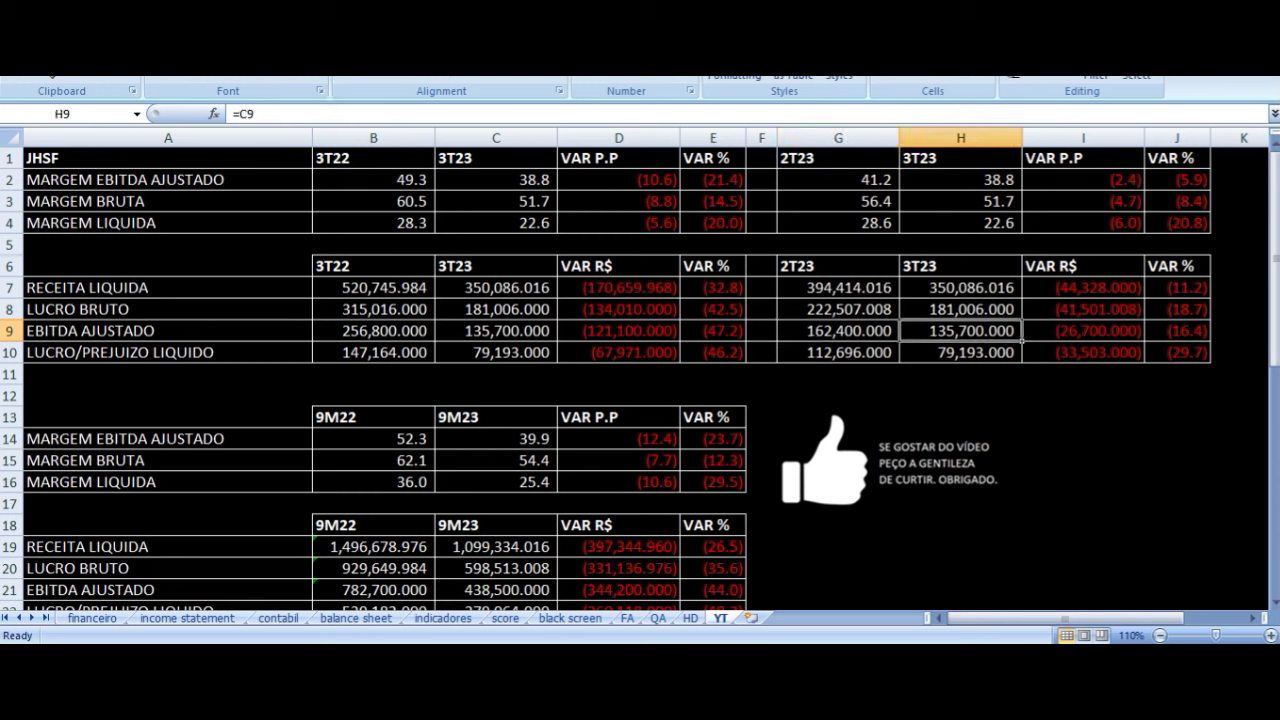
key(Right)
key(Right)
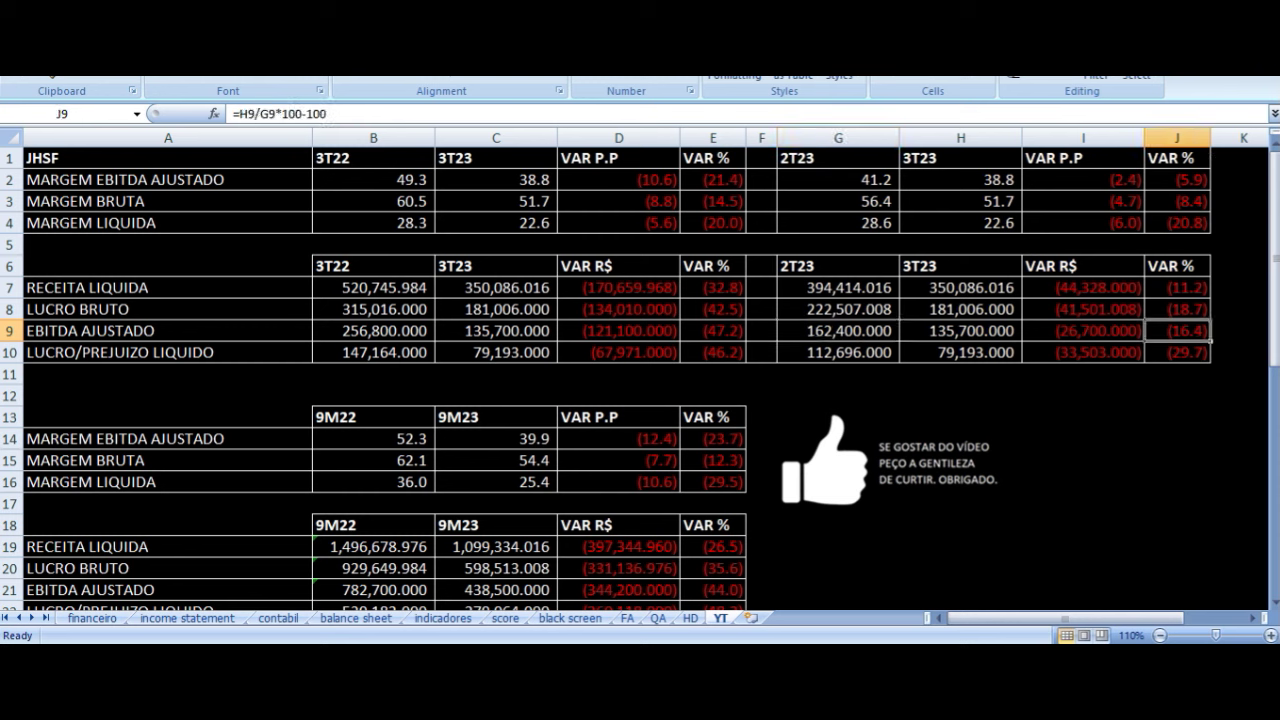
Examine the LUCRO/PREJUIZO LIQUIDO row for 2T23 and 3T23, including its VAR % value.
key(Down)
key(Left)
key(Left)
key(Left)
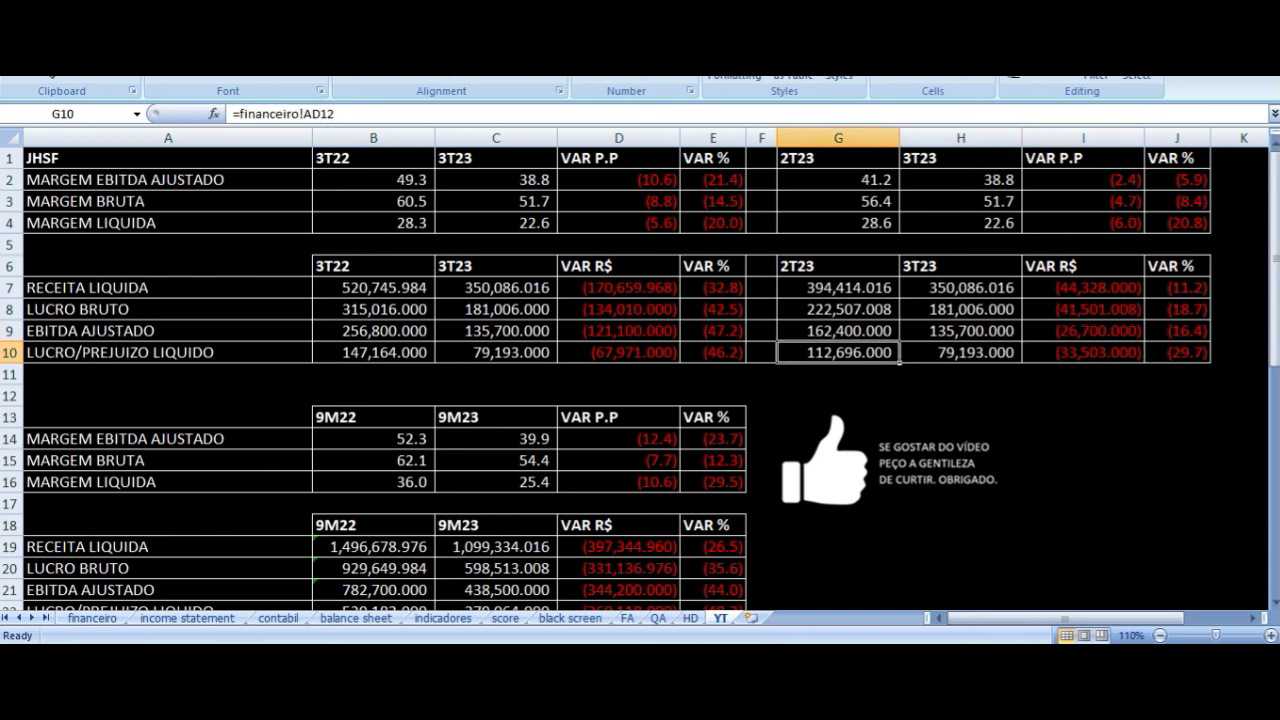
key(Right)
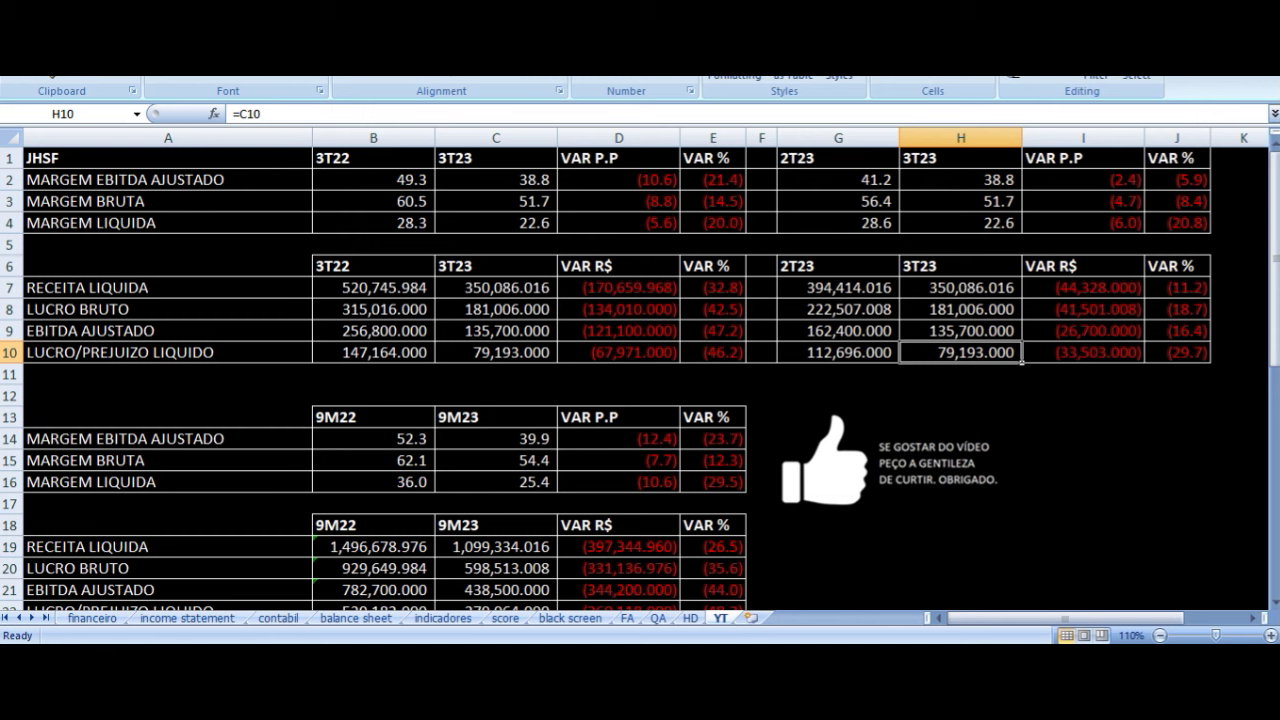
key(Right)
key(Right)
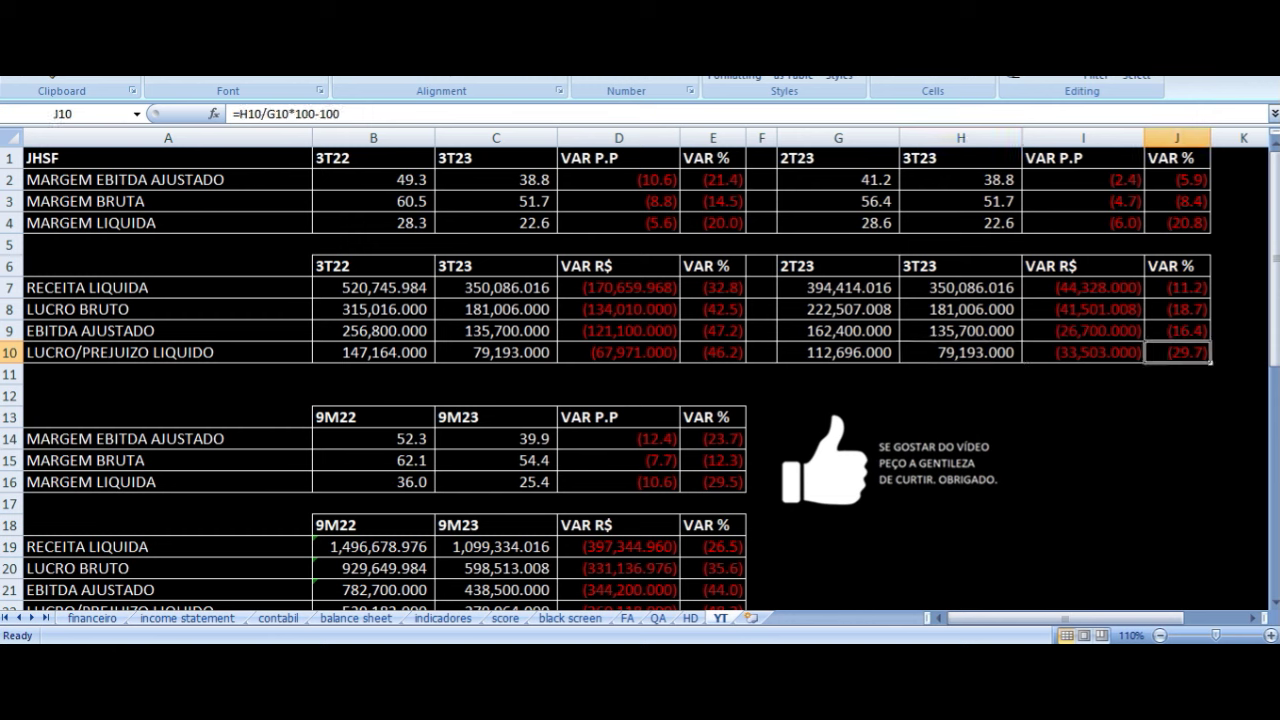
Highlight the 2T23 versus 3T23 comparison in G1:I10, and clear the highlight by selecting I9.
key(Down)
key(Left)
key(Left)
key(Left)
key(Left)
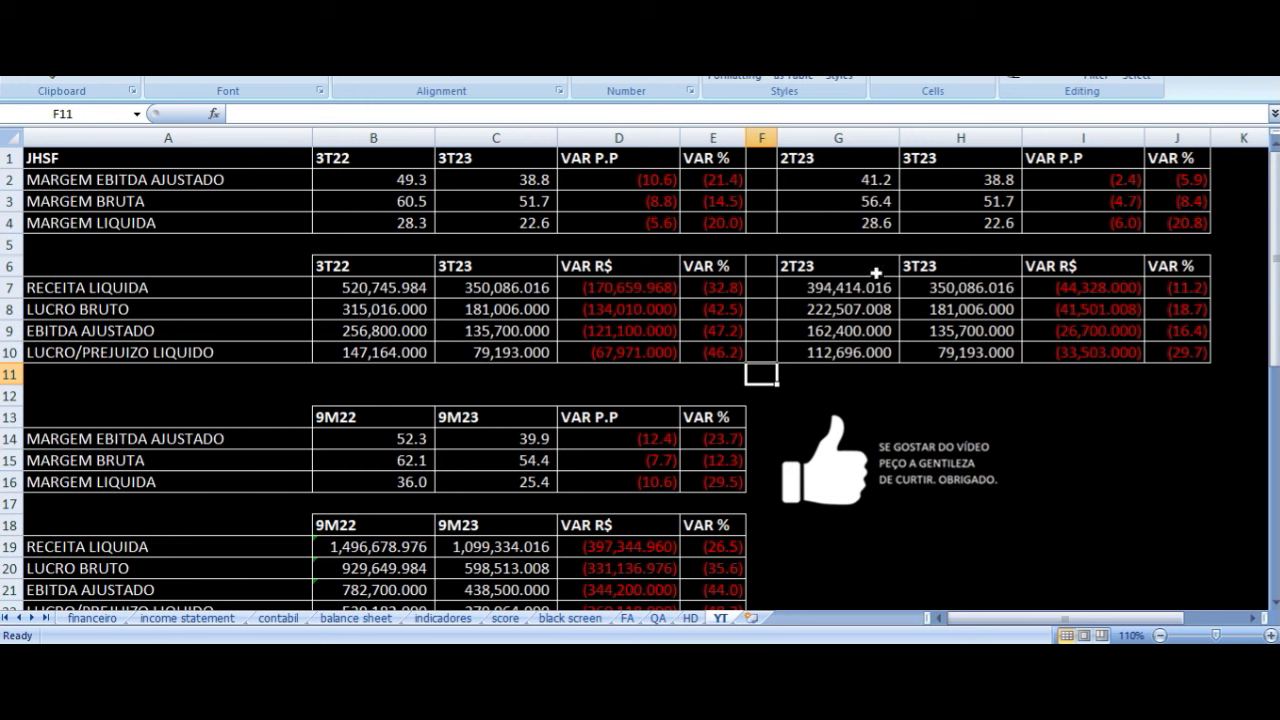
drag(860, 162, 1143, 352)
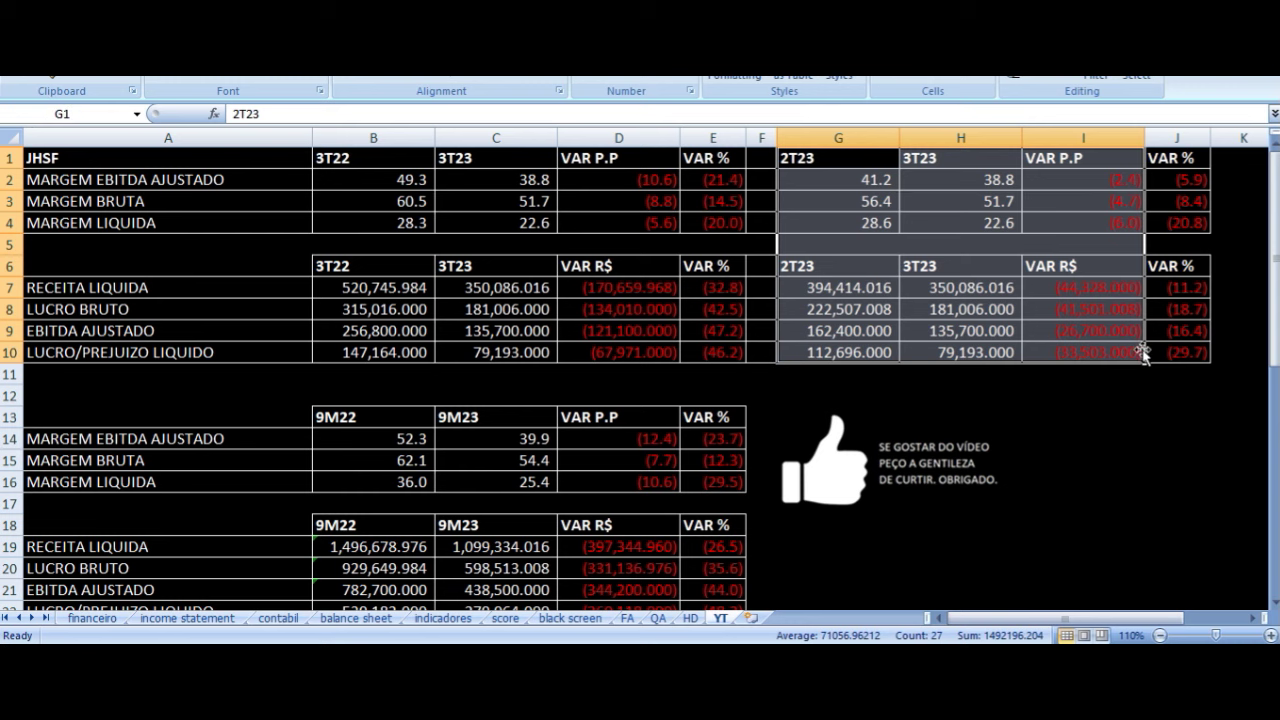
click(1078, 330)
Examine the MARGEM EBITDA AJUSTADO row in the 9M22 versus 9M23 comparison, including its VAR P.P value.
scroll(595, 398, down, 2)
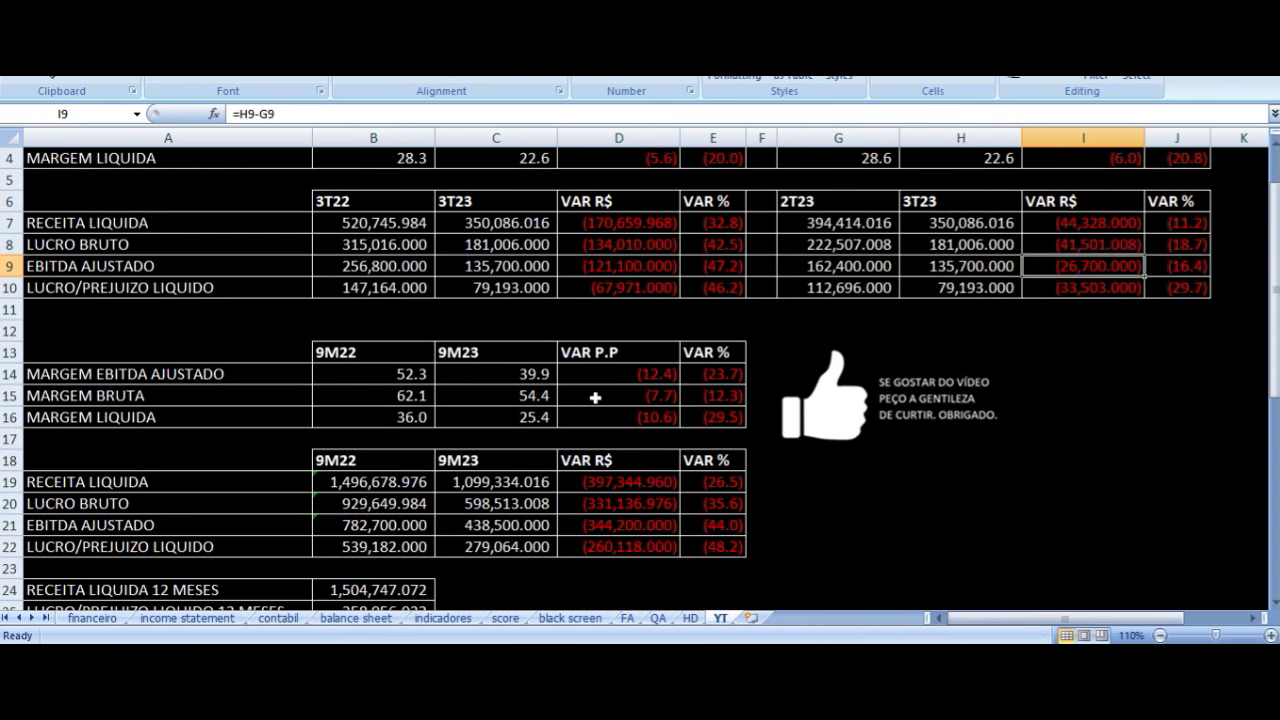
scroll(595, 398, down, 2)
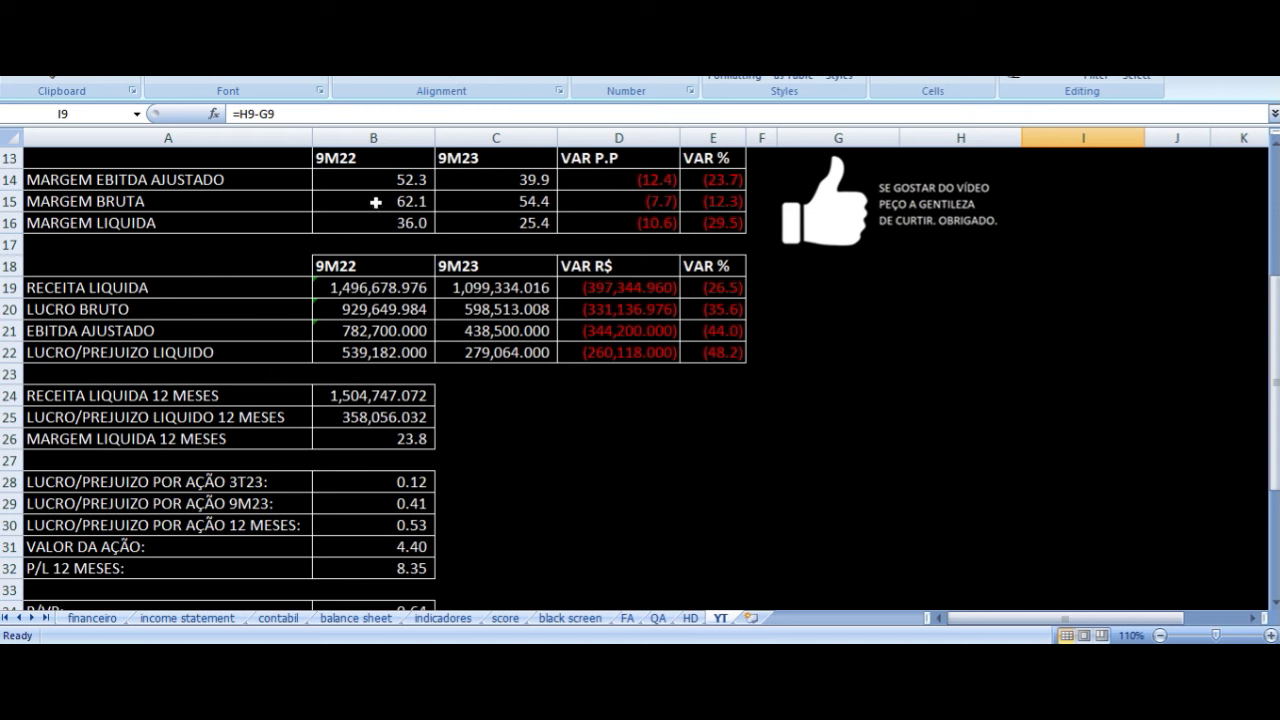
click(365, 180)
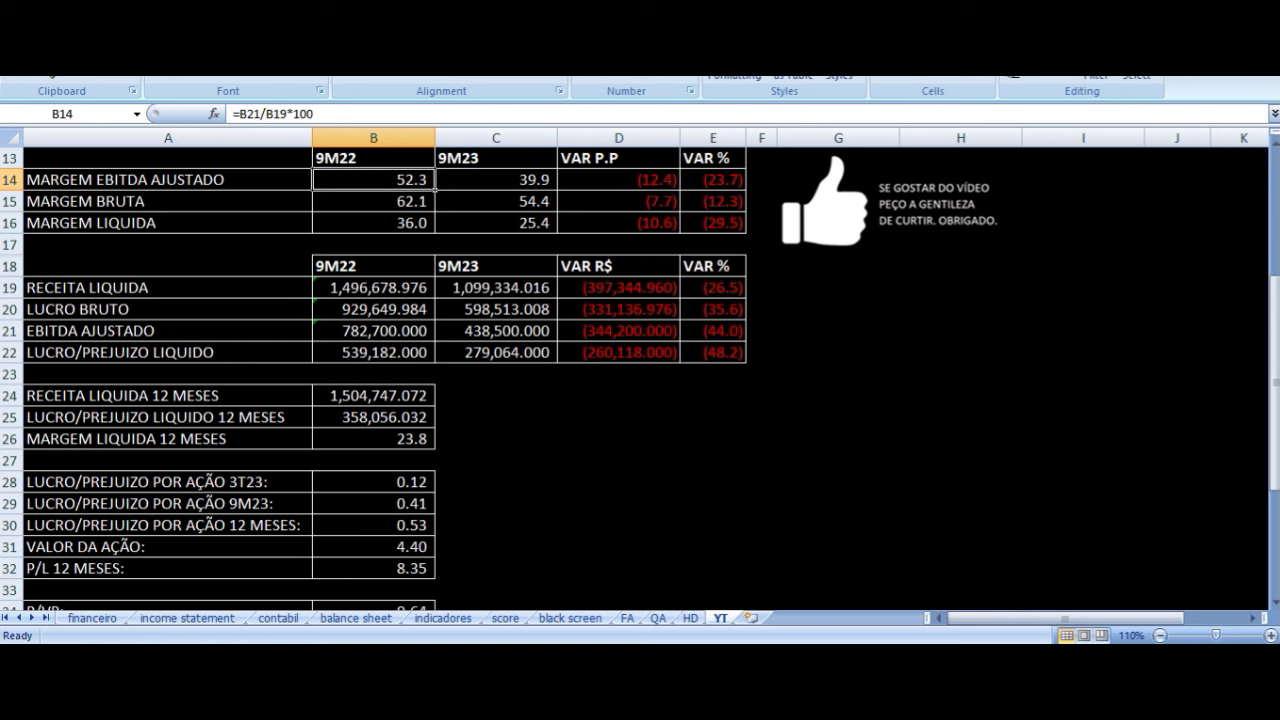
click(496, 180)
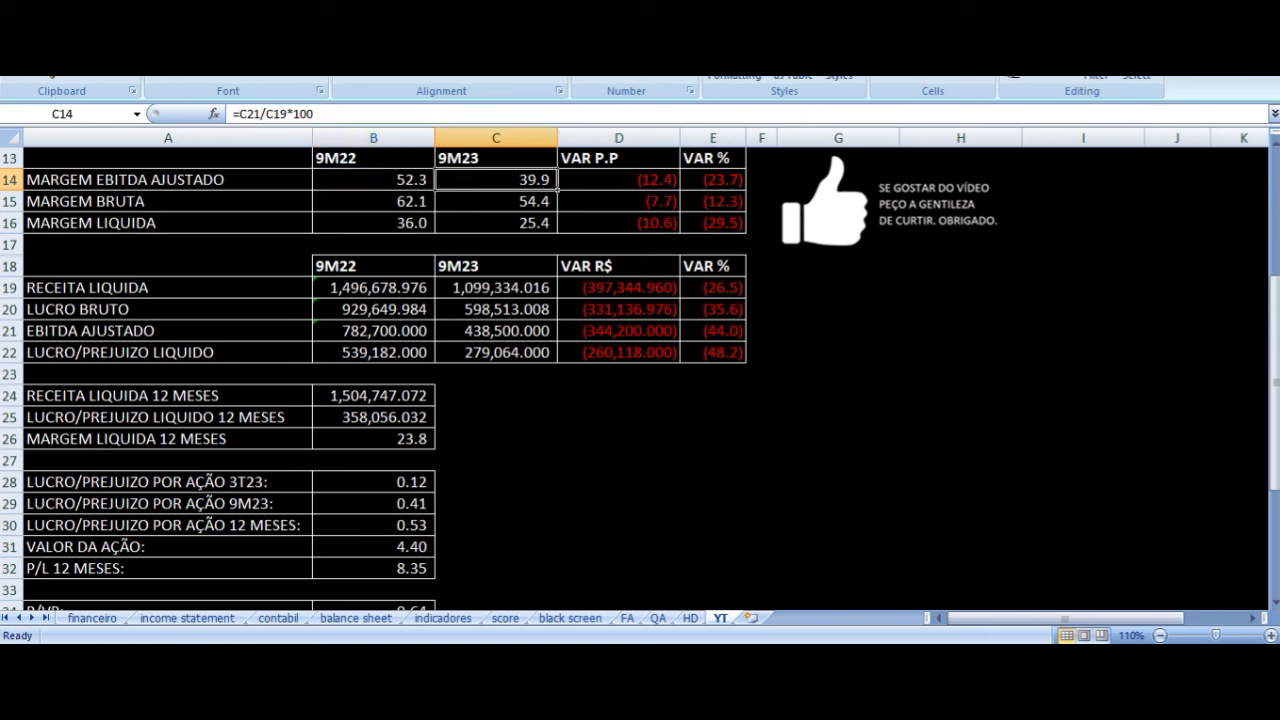
click(618, 180)
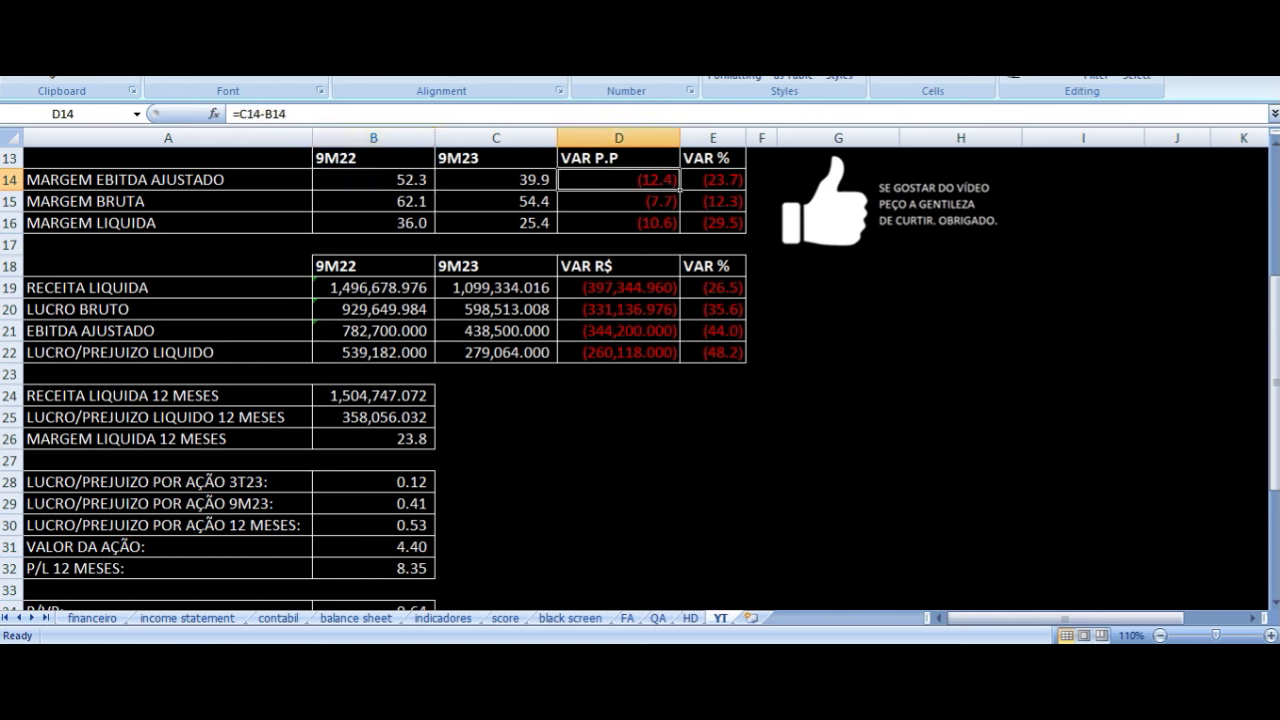
Examine the MARGEM BRUTA row for 9M22, 9M23 and its percentage-point variation.
key(Down)
key(Left)
key(Left)
key(Left)
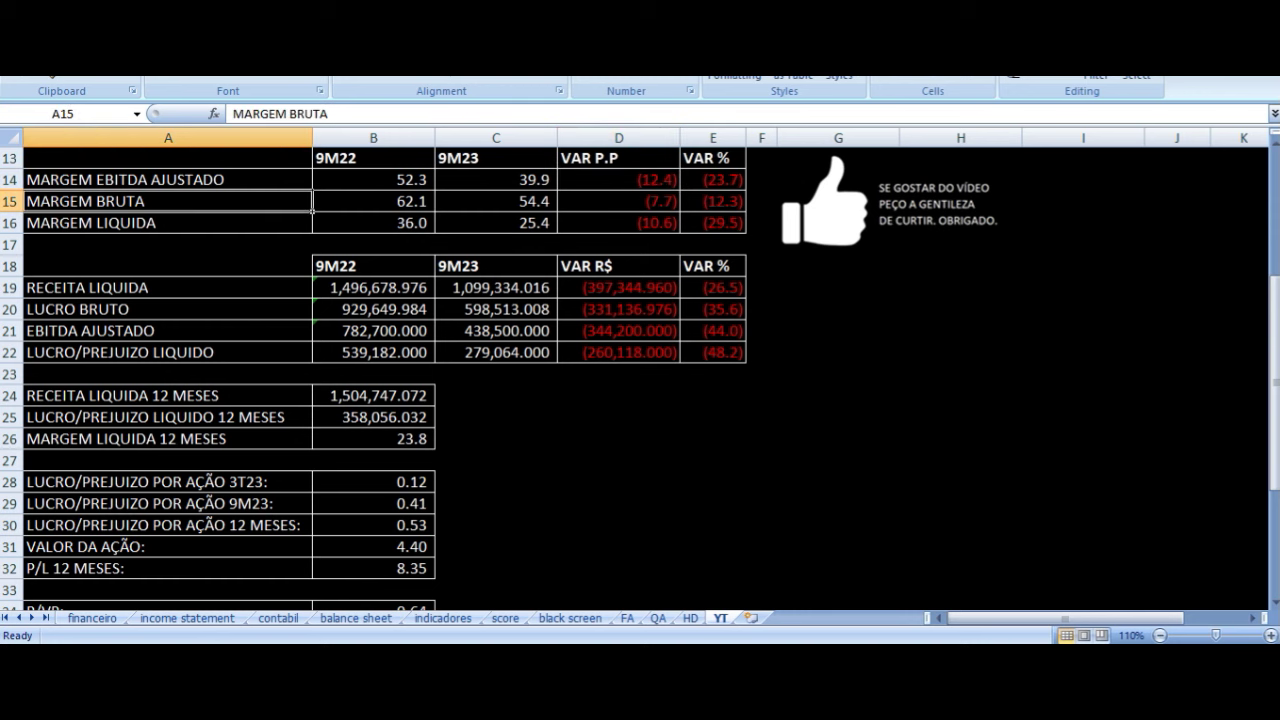
key(Right)
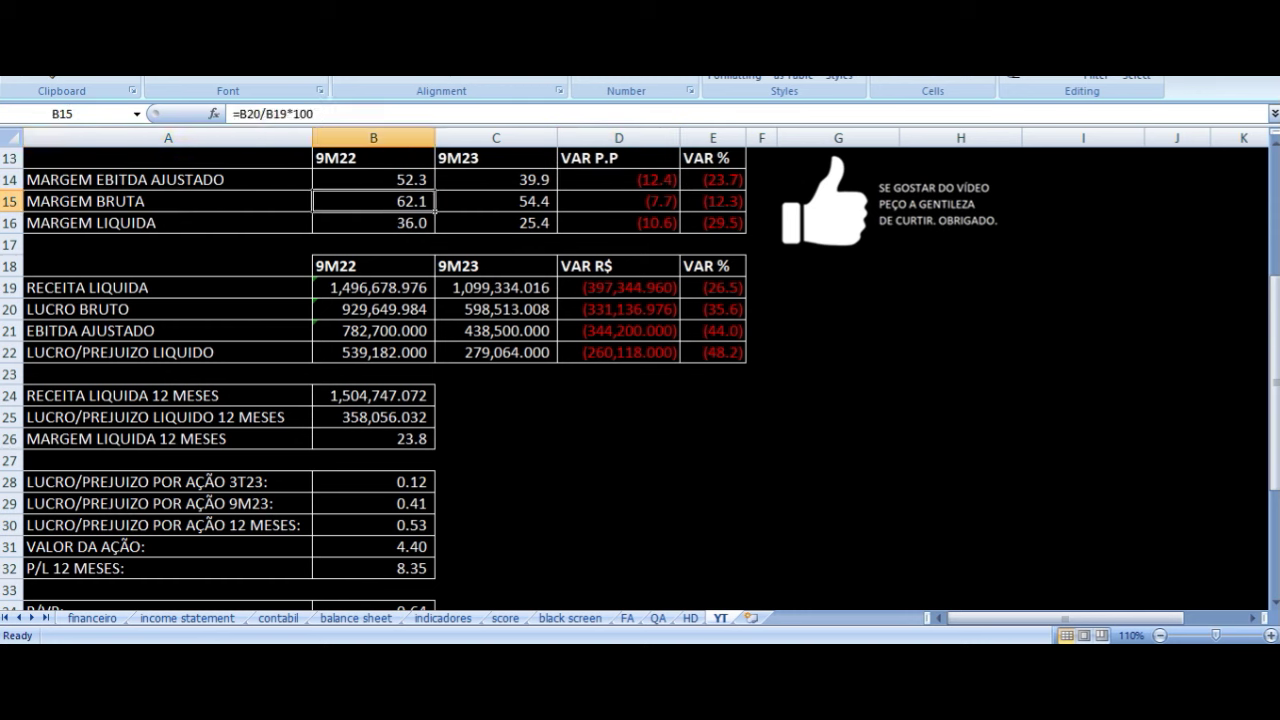
key(Right)
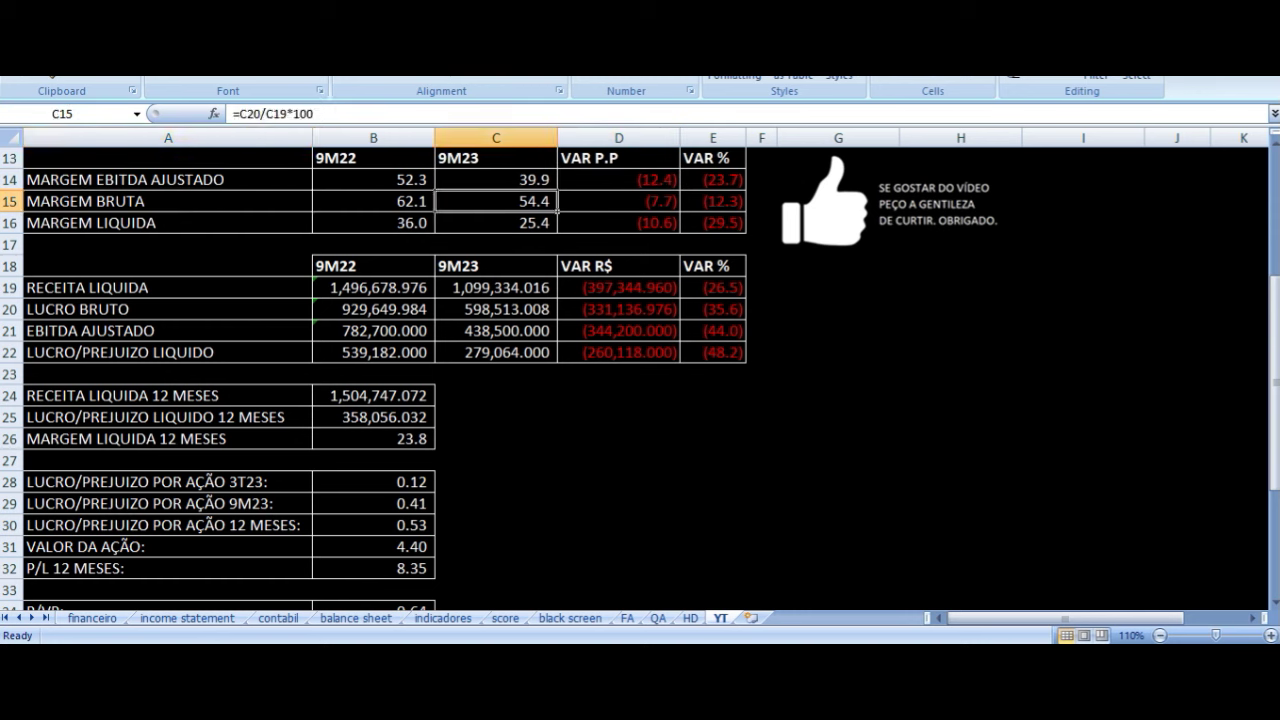
key(Right)
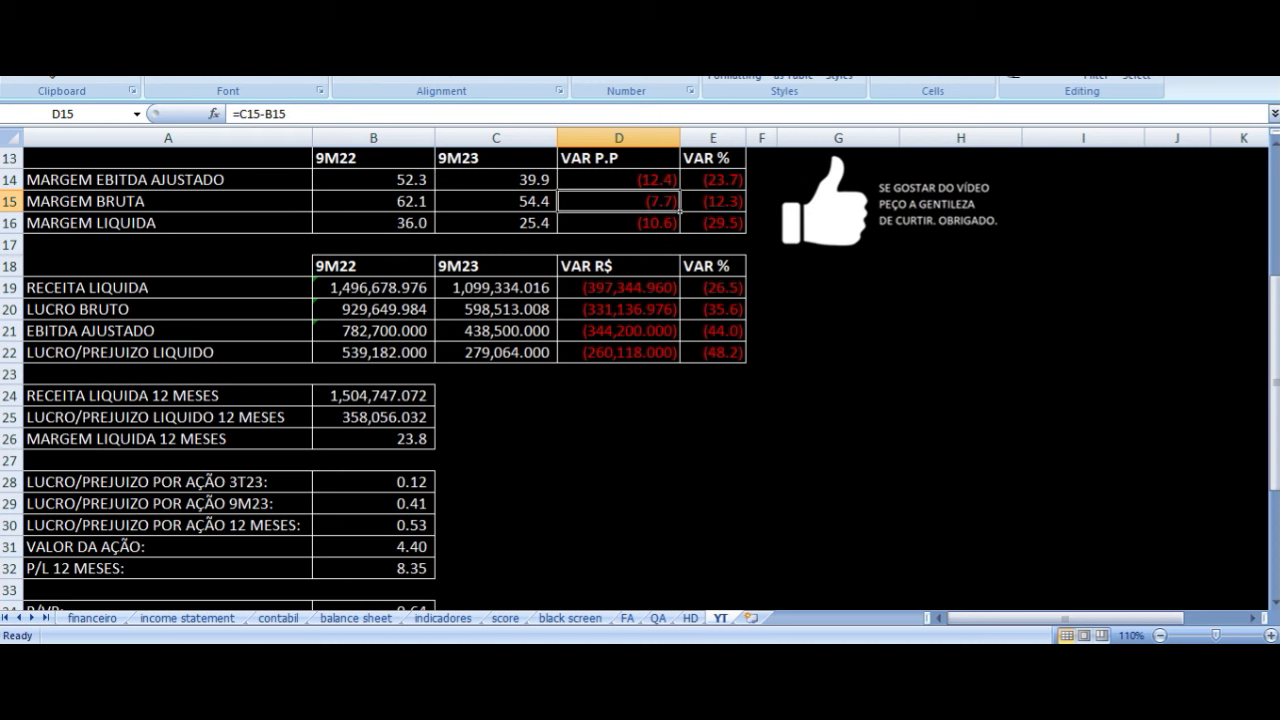
Examine the MARGEM LIQUIDA row for 9M22, 9M23 and its percentage-point variation.
key(Down)
key(Left)
key(Left)
key(Left)
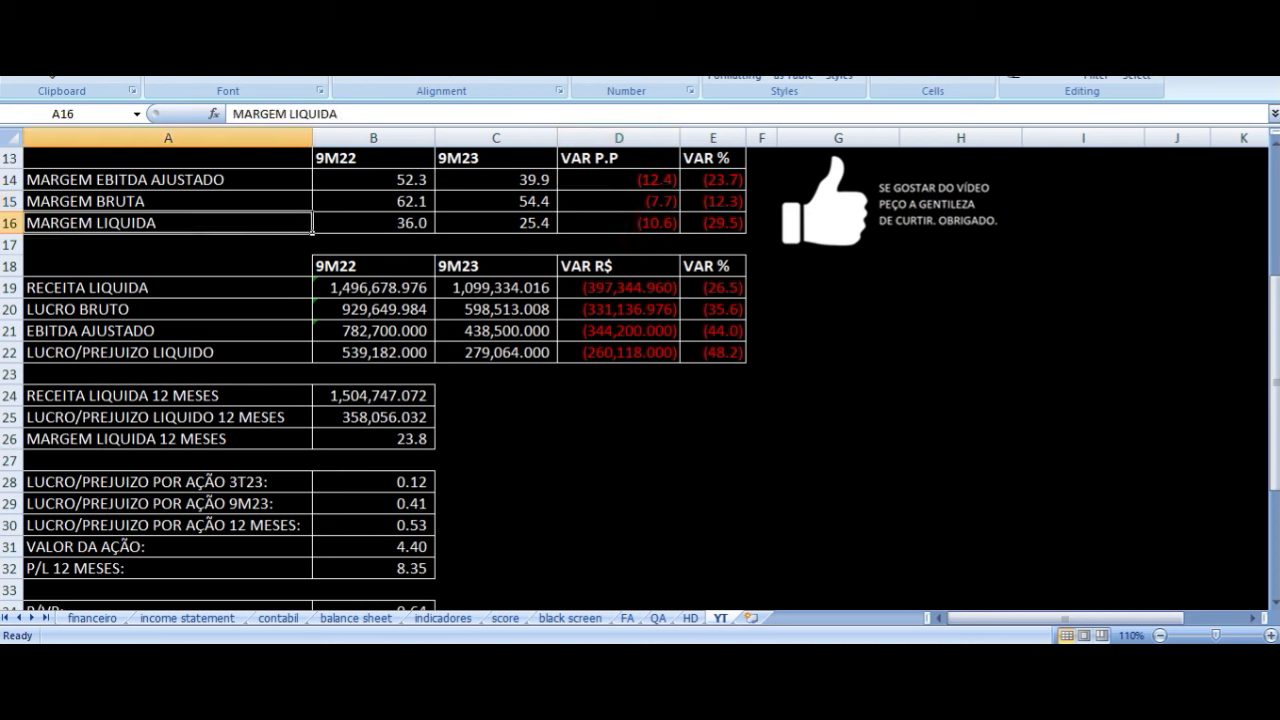
key(Right)
key(Right)
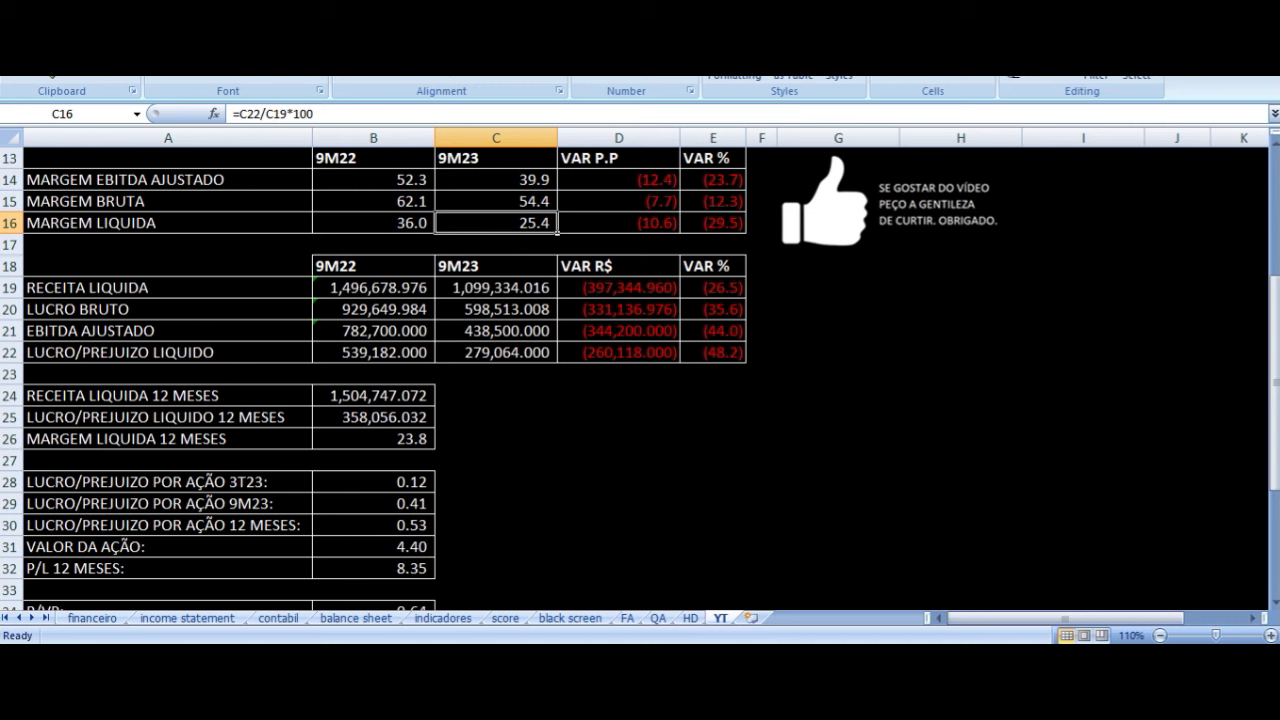
key(Right)
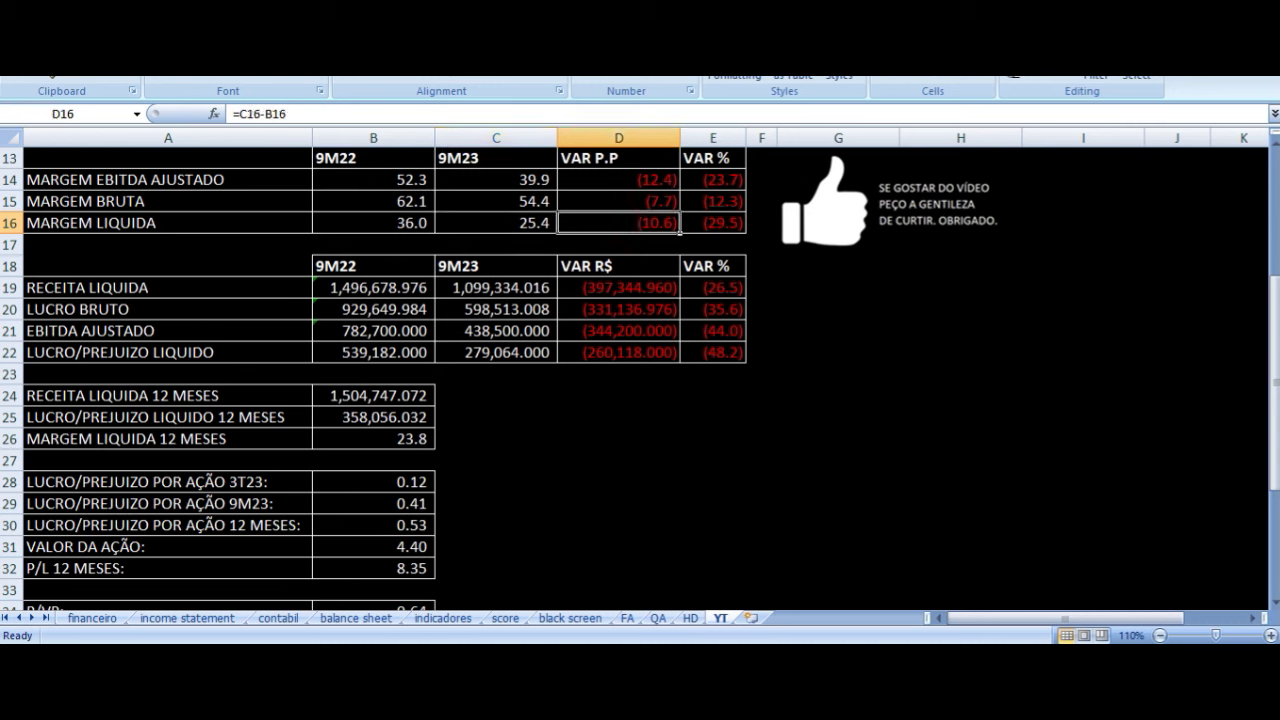
Go to the nine-month results table and check its 9M22 and 9M23 column headings in row 18.
key(Down)
key(Down)
key(Down)
key(Left)
key(Left)
key(Left)
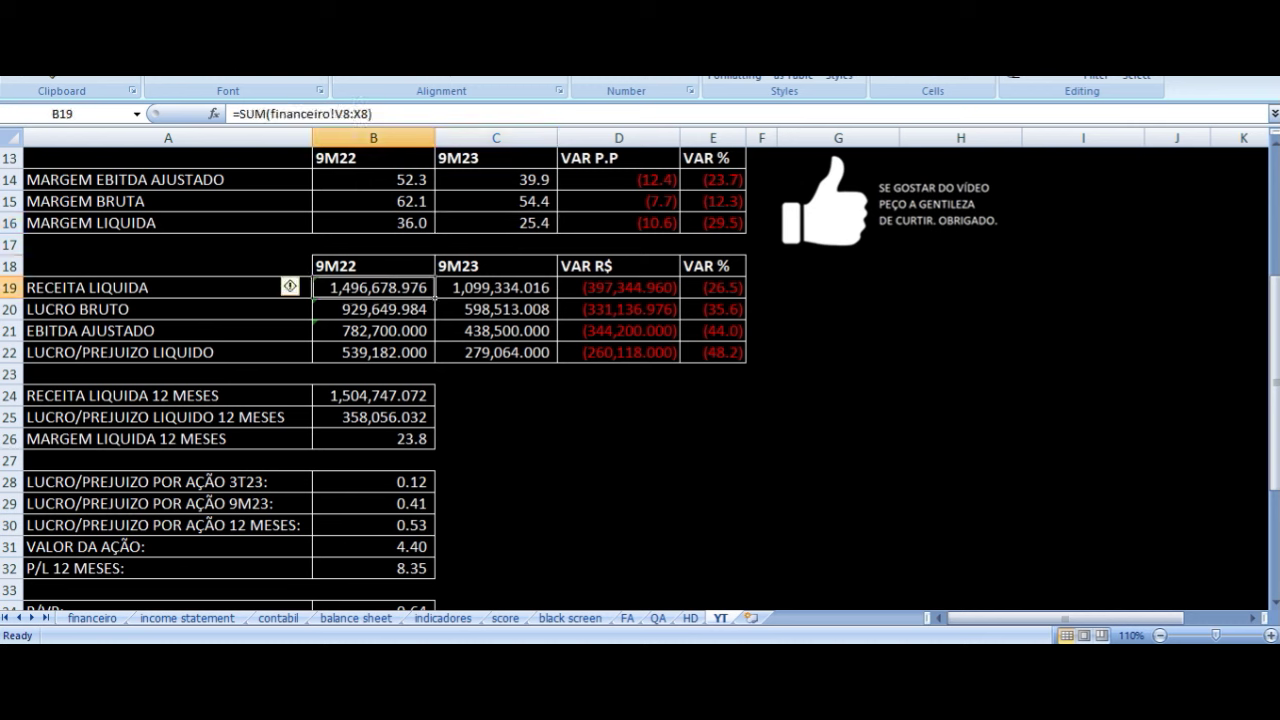
key(Right)
key(Up)
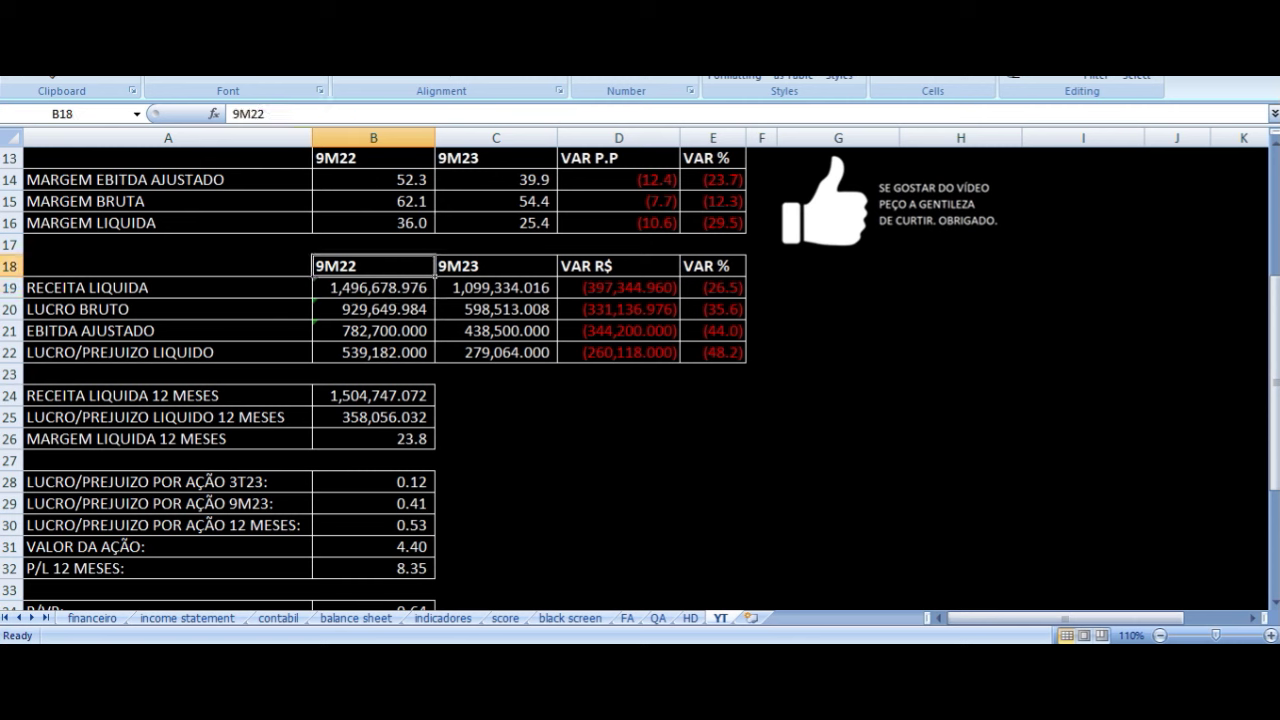
key(Right)
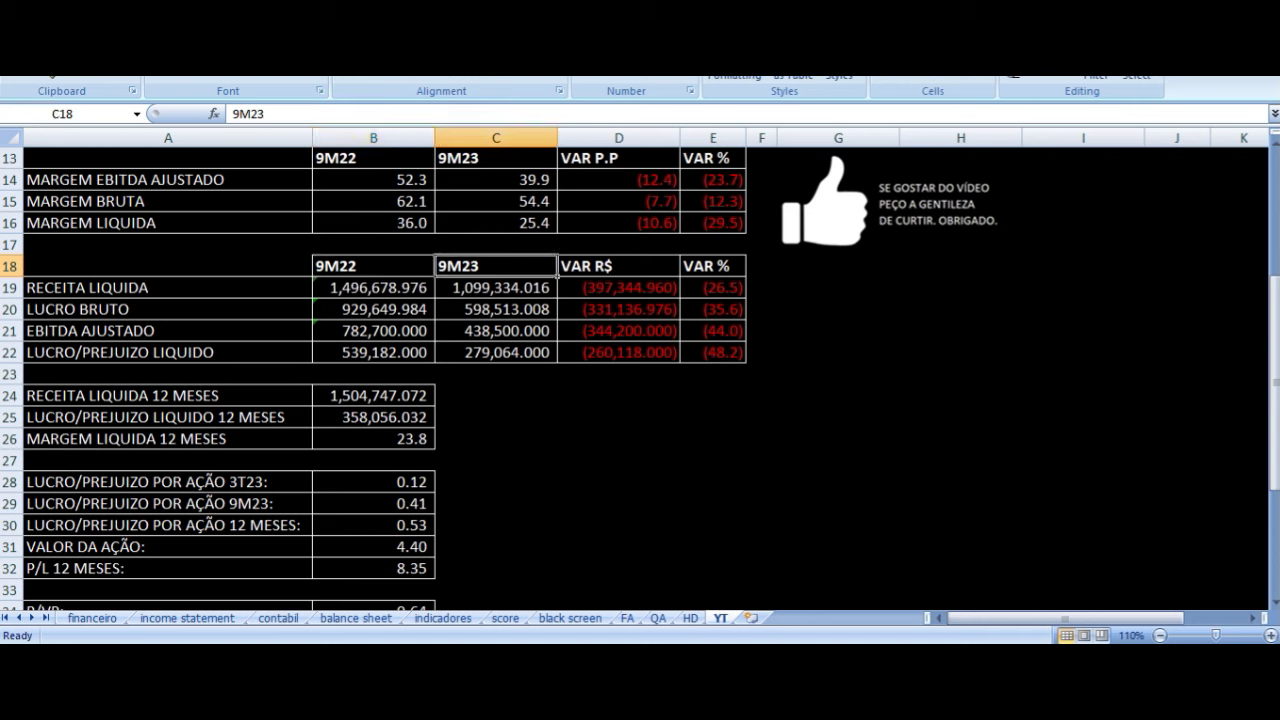
Examine the RECEITA LIQUIDA row for 9M22 and 9M23, including its VAR % value.
key(Down)
key(Left)
key(Left)
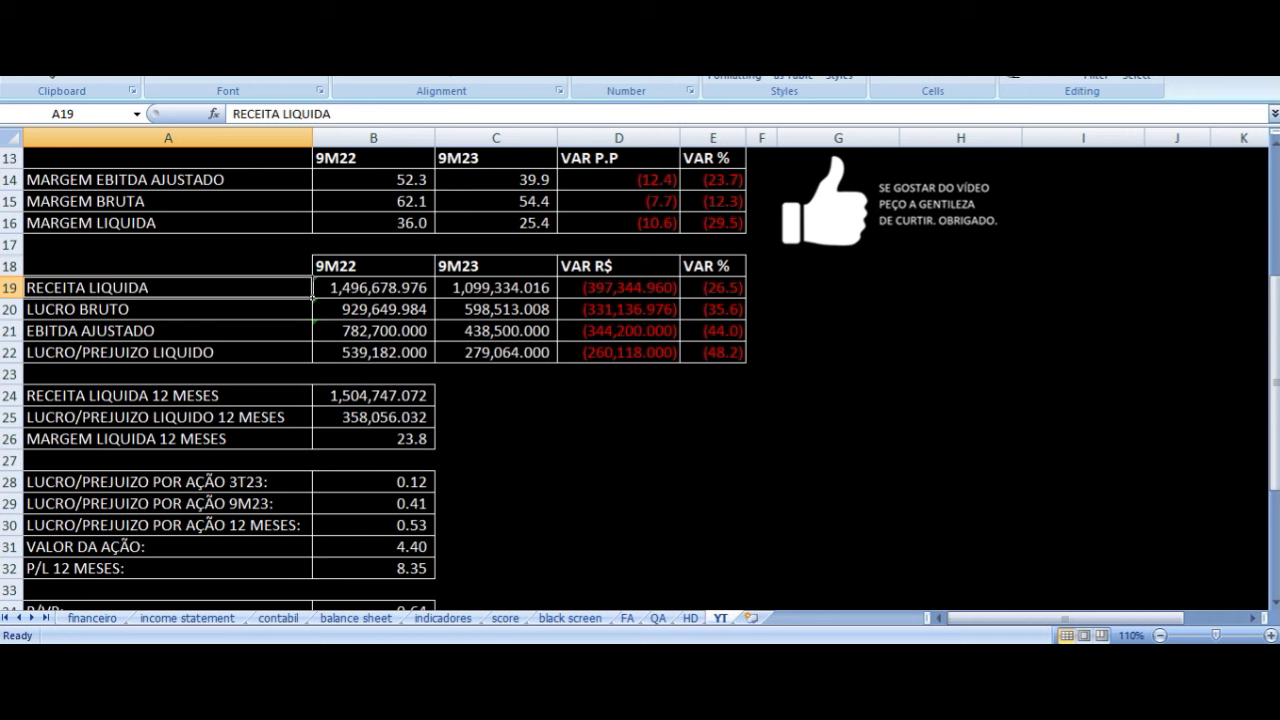
click(318, 292)
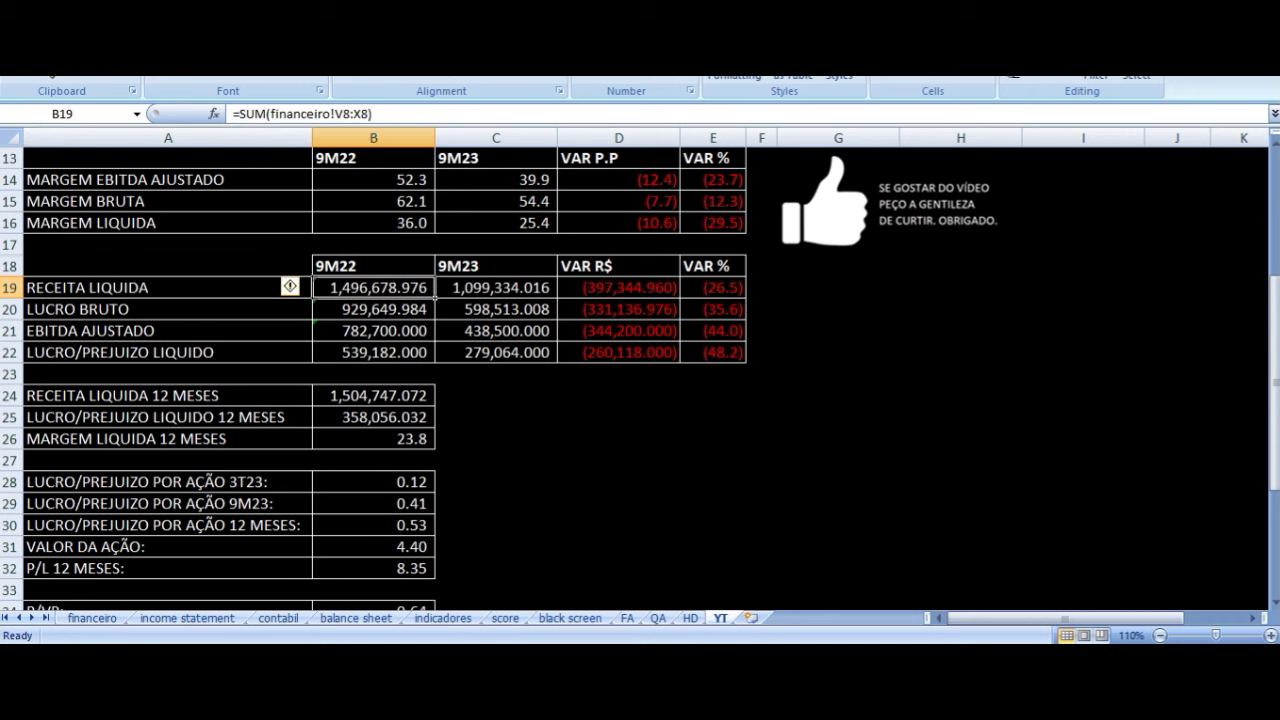
key(Right)
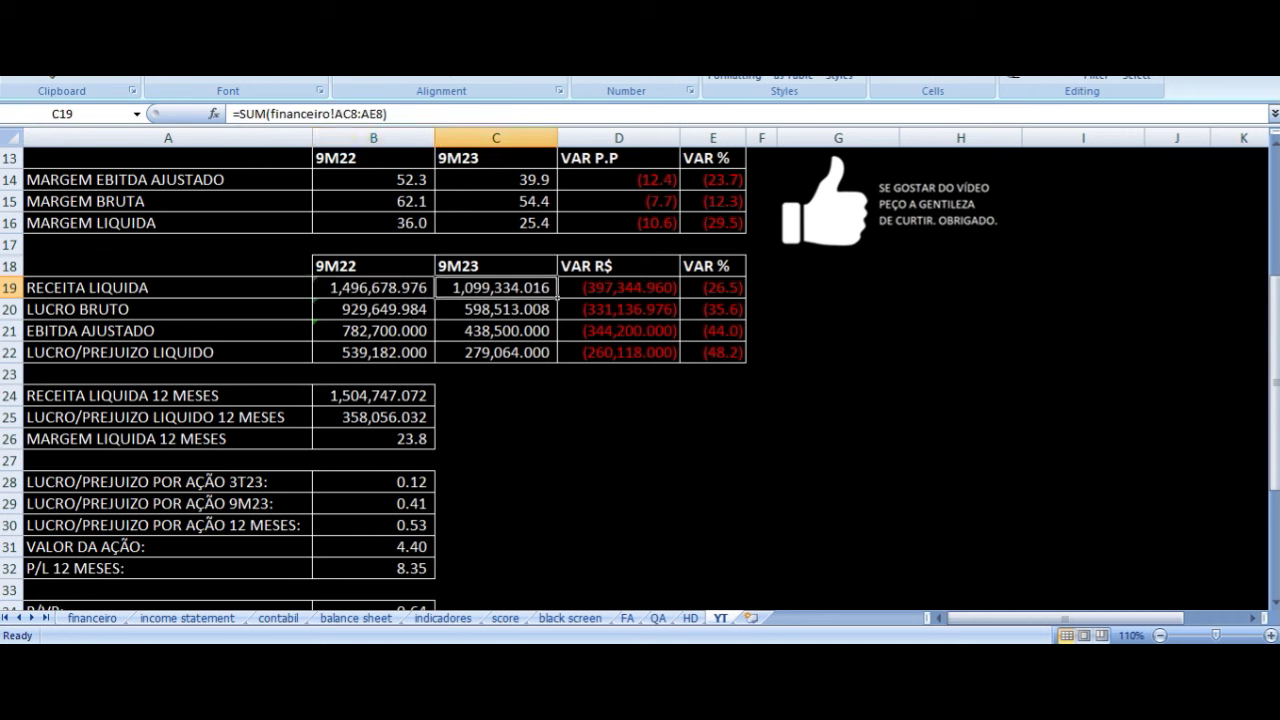
key(Right)
key(Right)
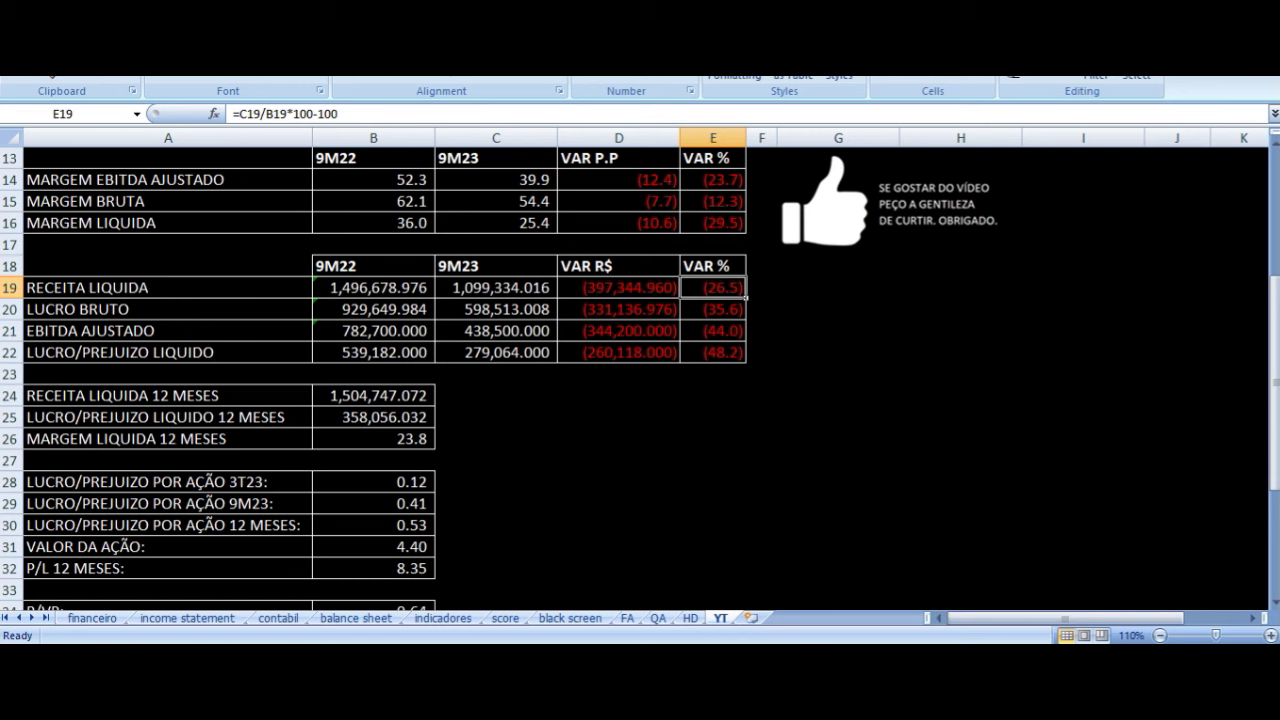
Examine the LUCRO BRUTO row for 9M22 and 9M23, including its VAR R$ and VAR % values.
key(Down)
key(Left)
key(Left)
key(Left)
key(Left)
click(373, 309)
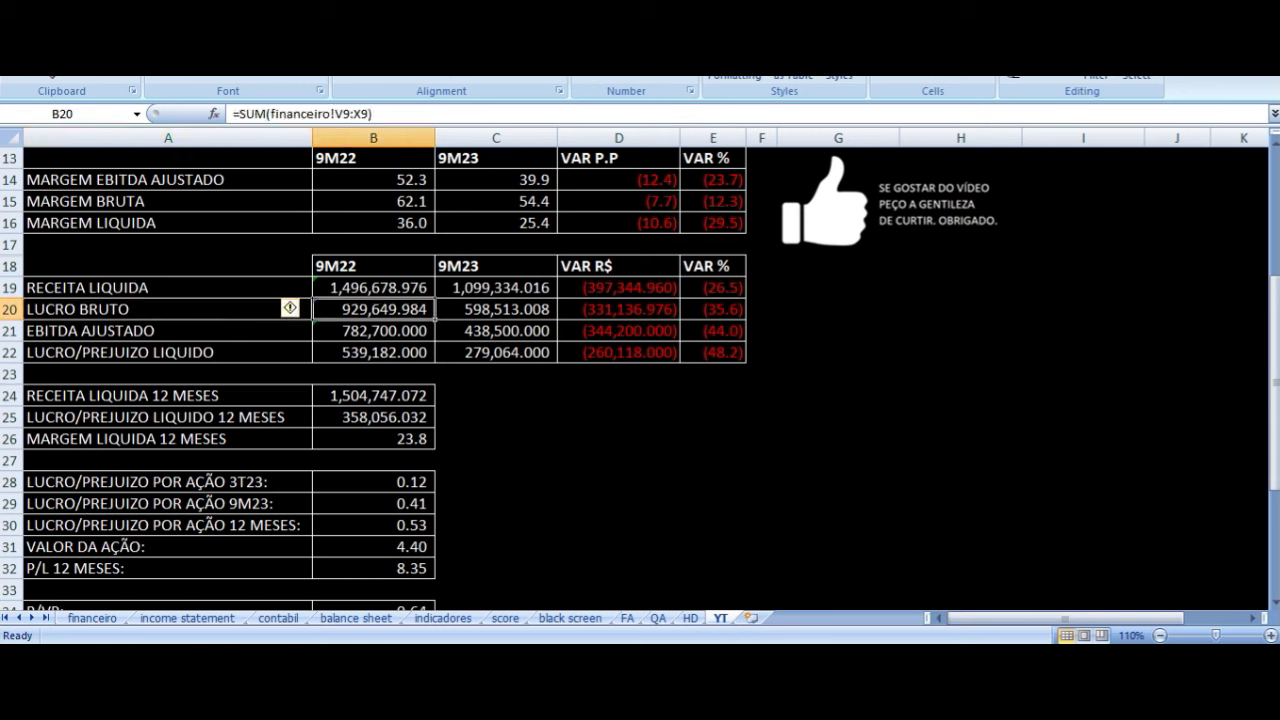
click(496, 309)
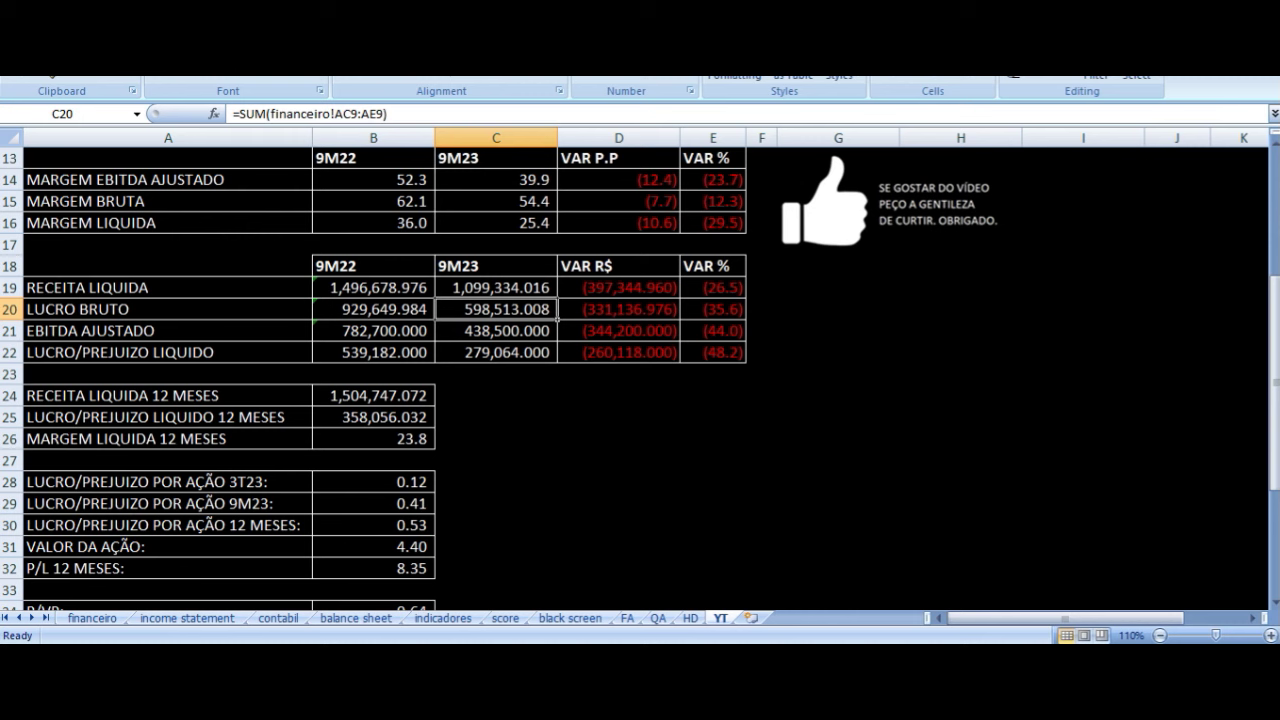
click(618, 309)
click(713, 309)
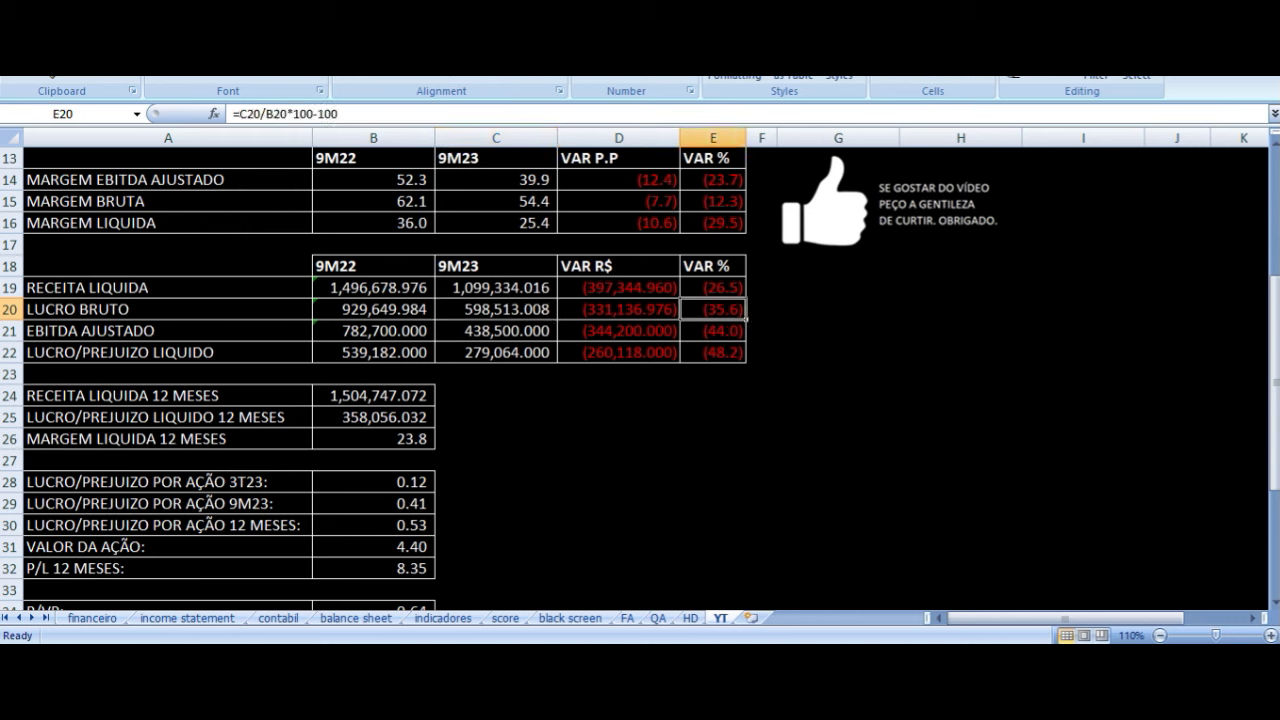
Examine the nine-month EBITDA AJUSTADO row, comparing 9M22 with 9M23 and checking its VAR %.
key(Down)
key(Left)
key(Left)
key(Left)
key(Left)
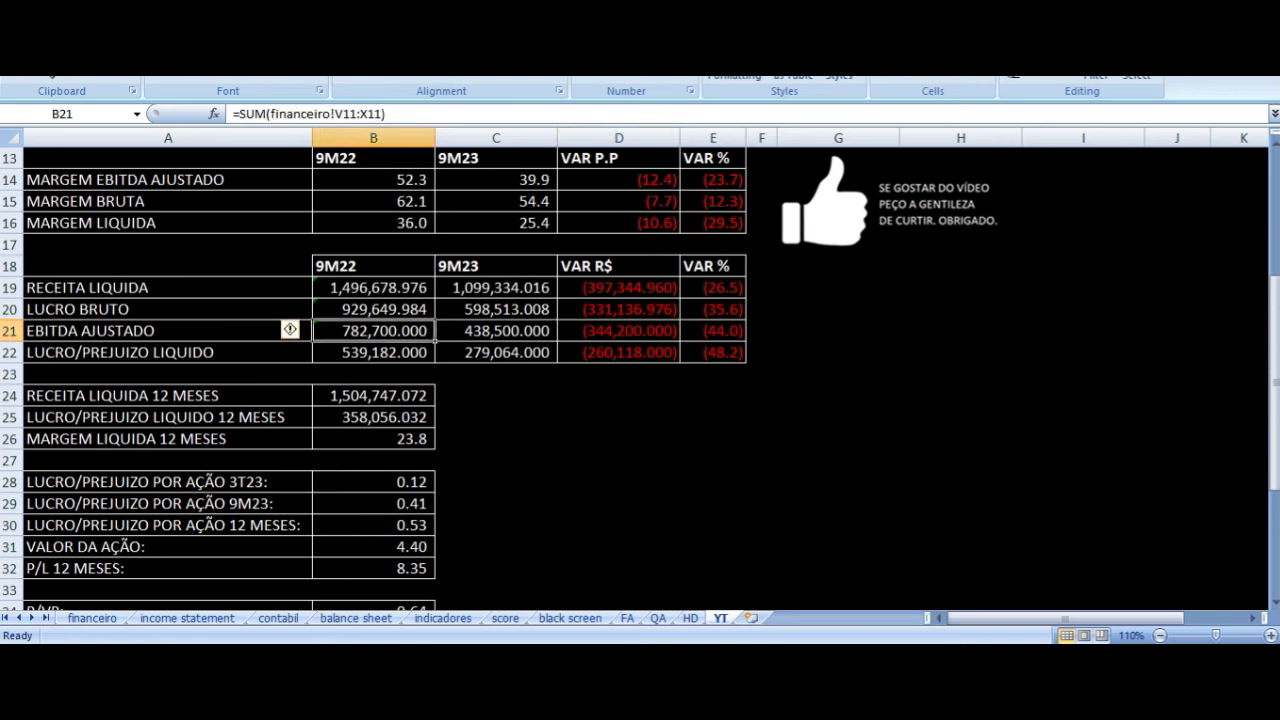
key(Right)
key(Right)
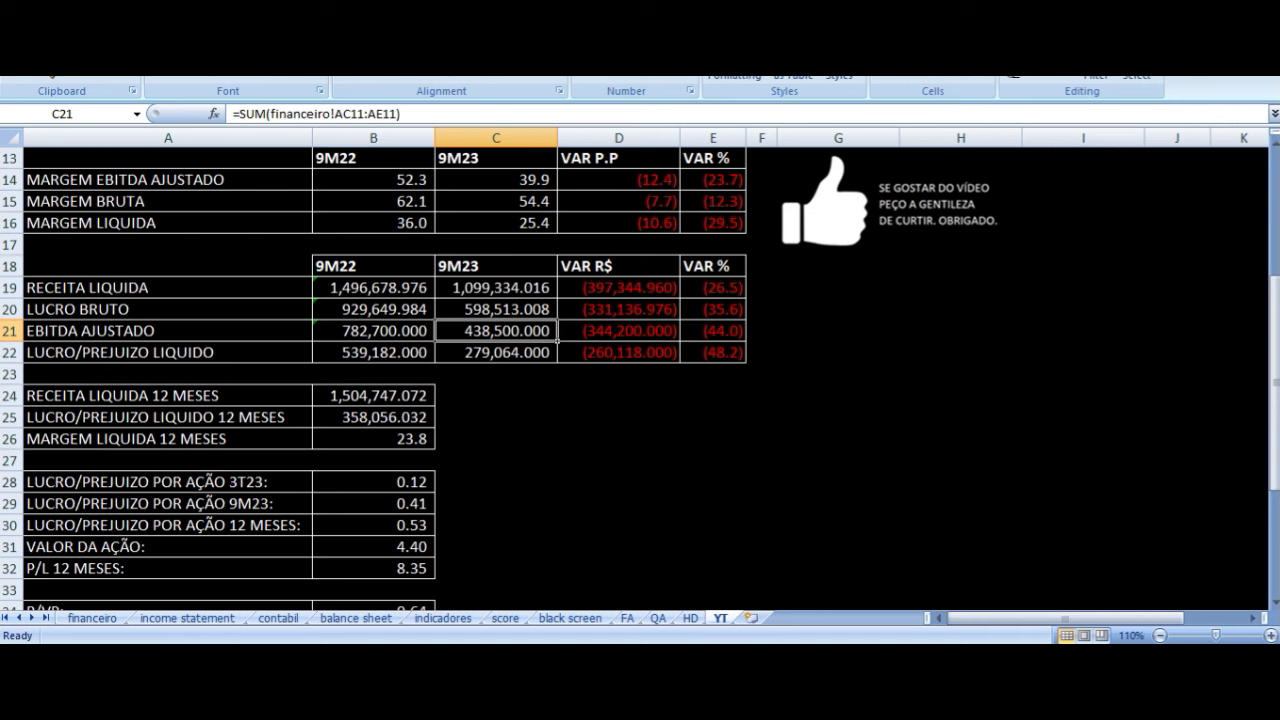
key(Left)
key(Right)
key(Right)
key(Right)
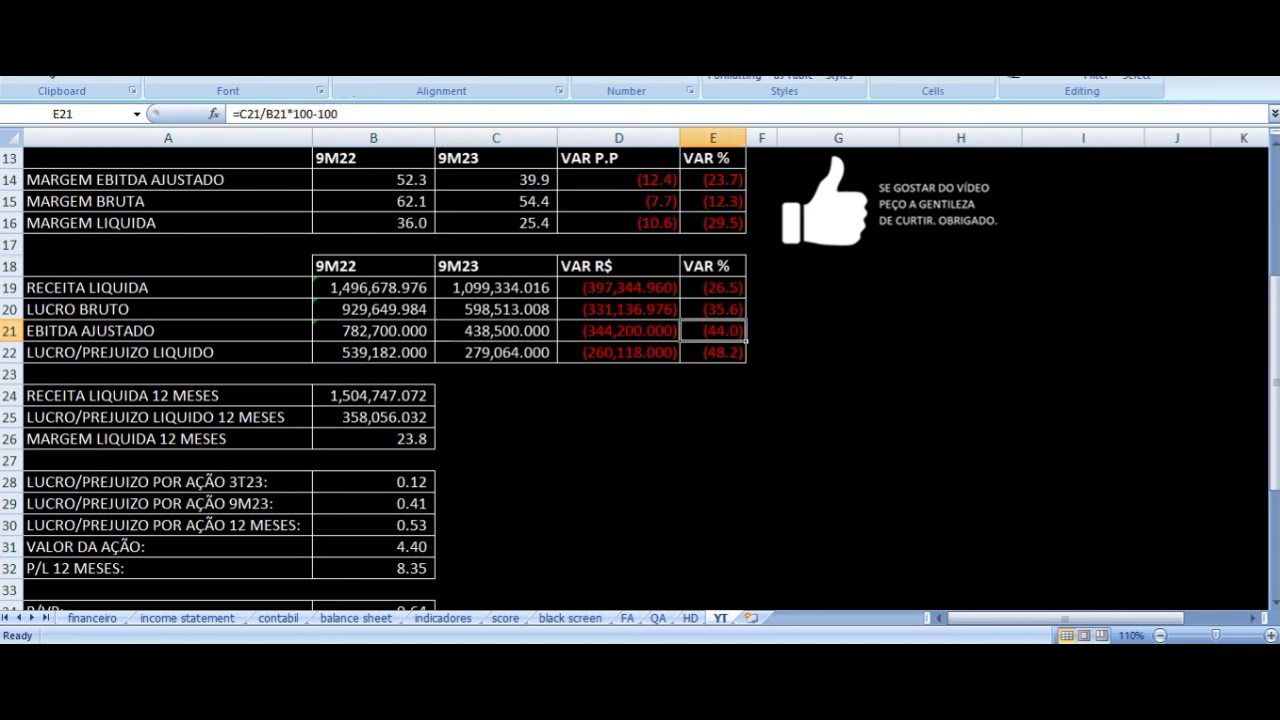
Examine the nine-month LUCRO/PREJUIZO LIQUIDO row for 9M22, 9M23 and its VAR % value.
key(Down)
key(Left)
key(Left)
key(Left)
key(Left)
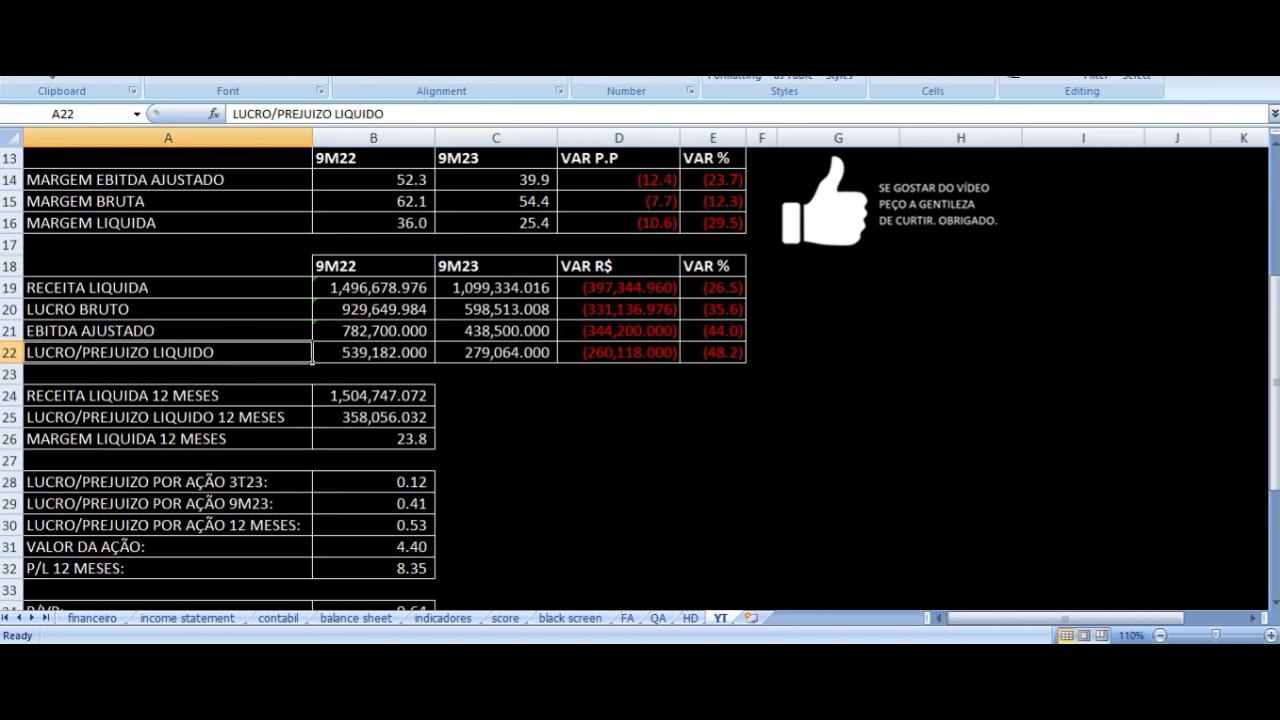
key(Right)
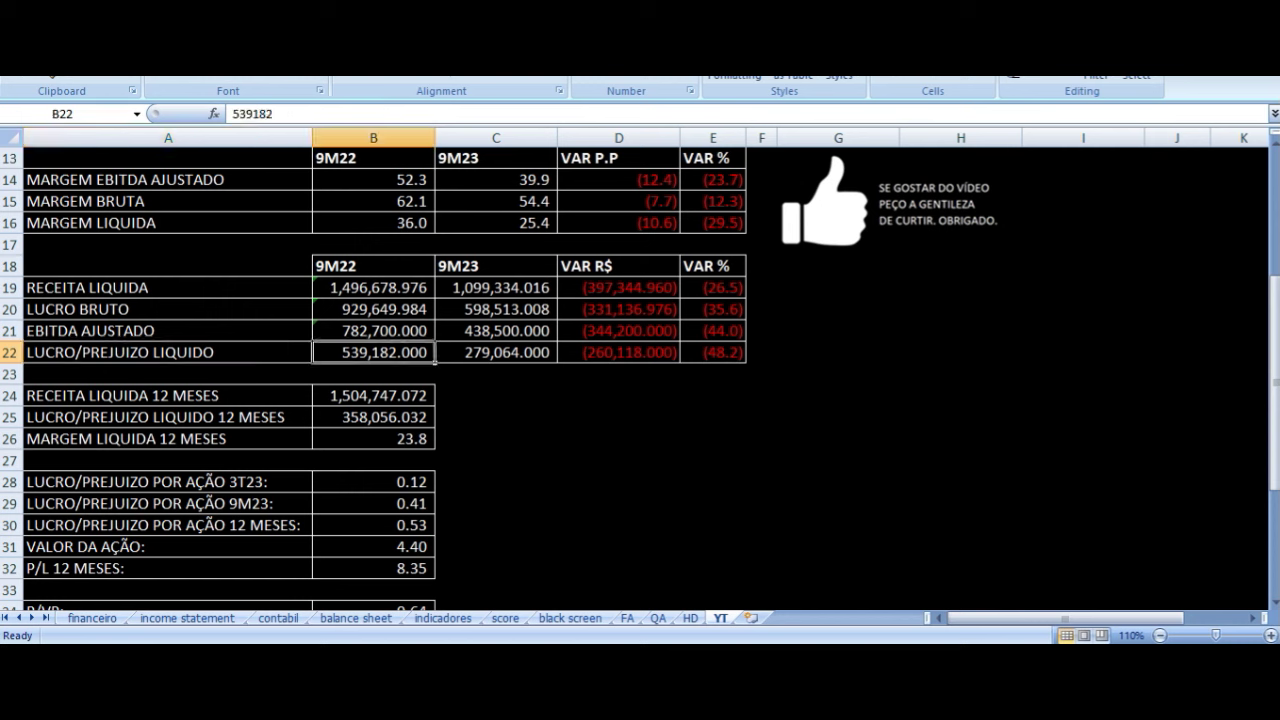
key(Right)
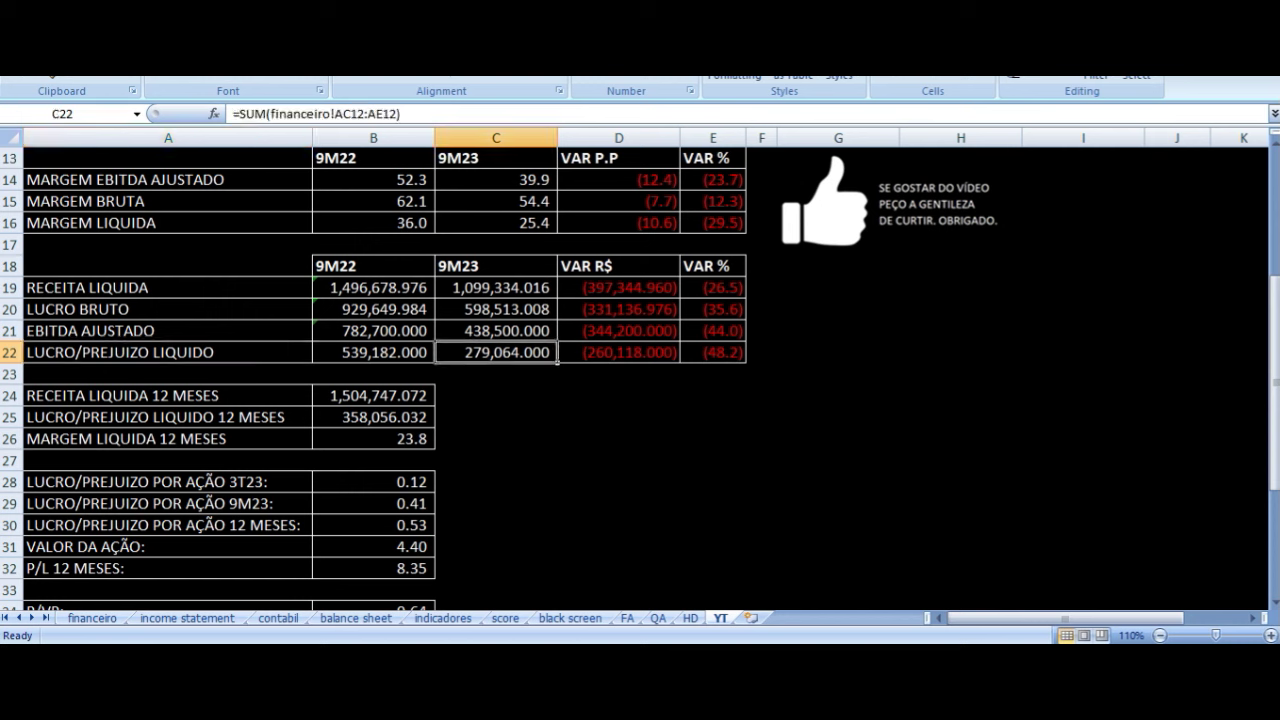
key(Right)
key(Right)
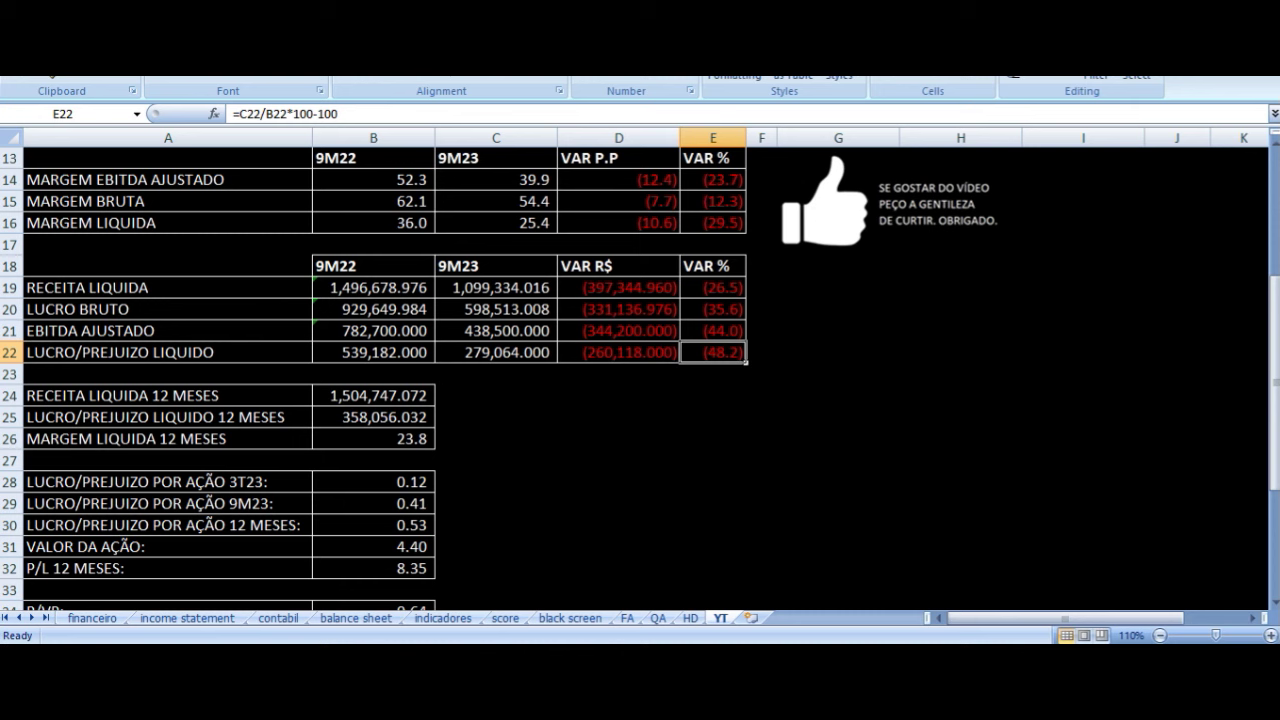
Go to the 12-month block and check the RECEITA LIQUIDA 12 MESES value.
scroll(766, 386, down, 2)
scroll(660, 391, up, 1)
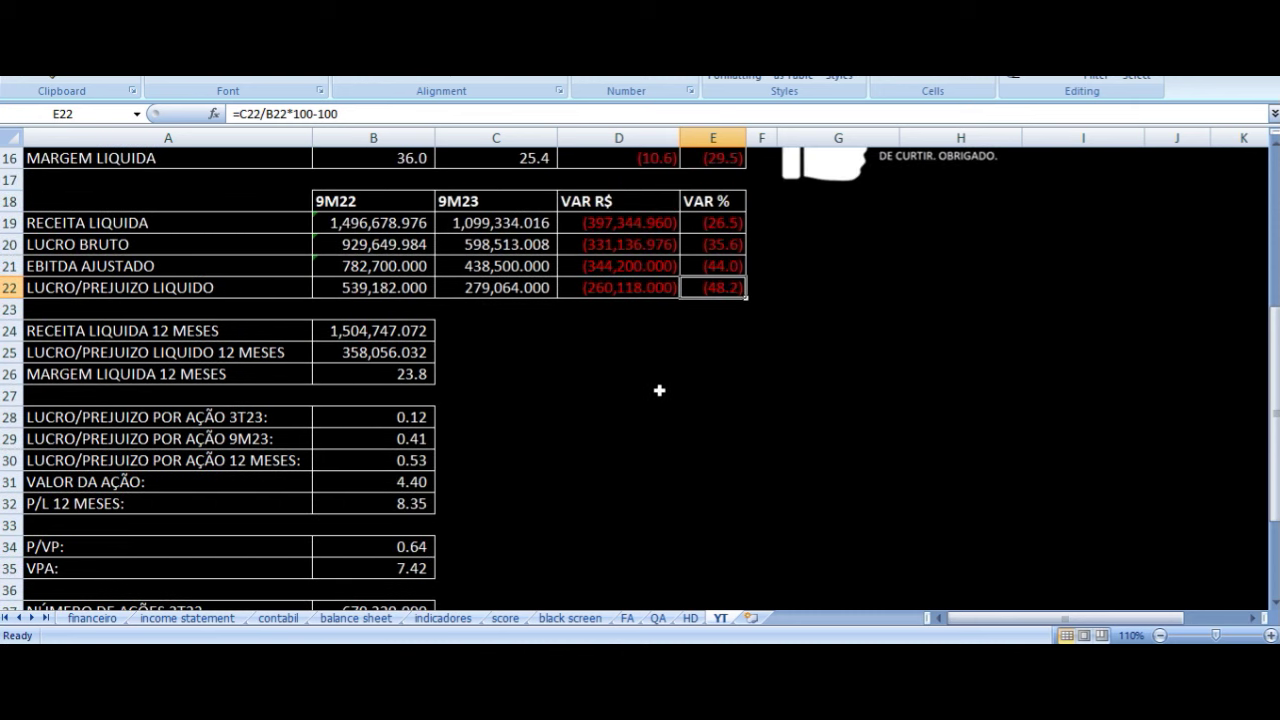
click(211, 330)
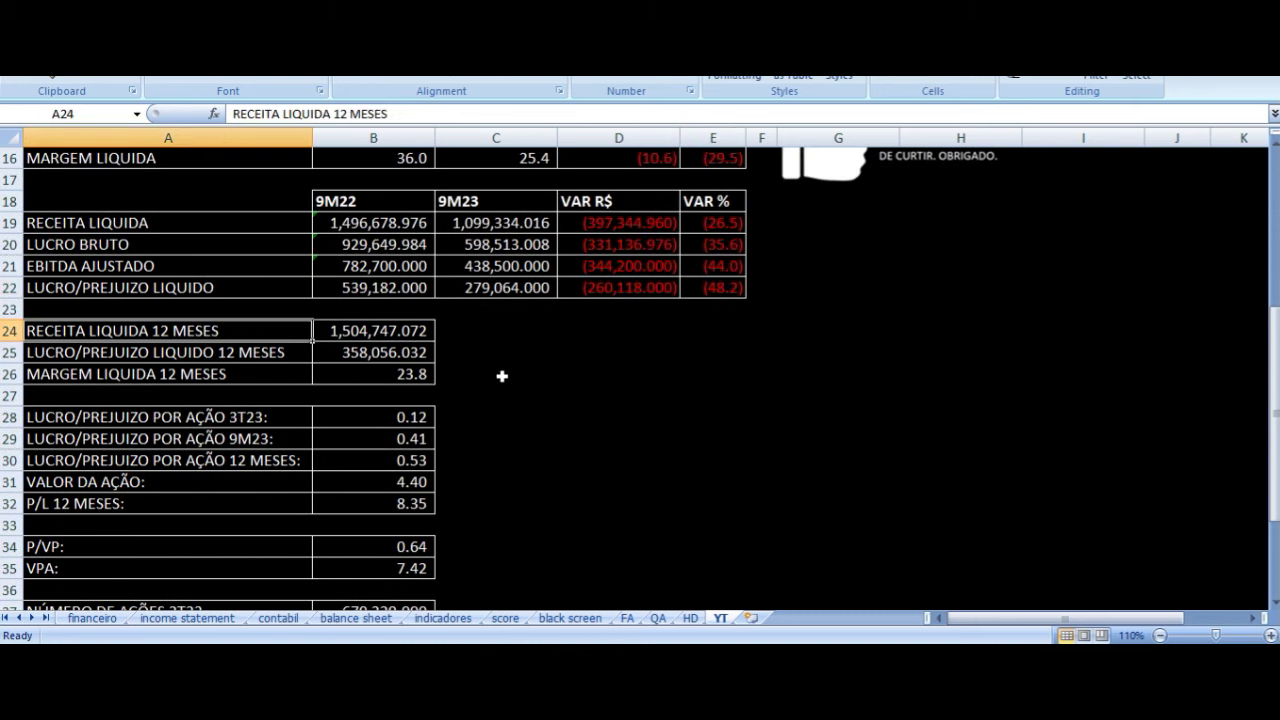
key(Right)
key(Left)
key(Right)
Check the LUCRO/PREJUIZO LIQUIDO 12 MESES and MARGEM LIQUIDA 12 MESES values.
key(Down)
key(Left)
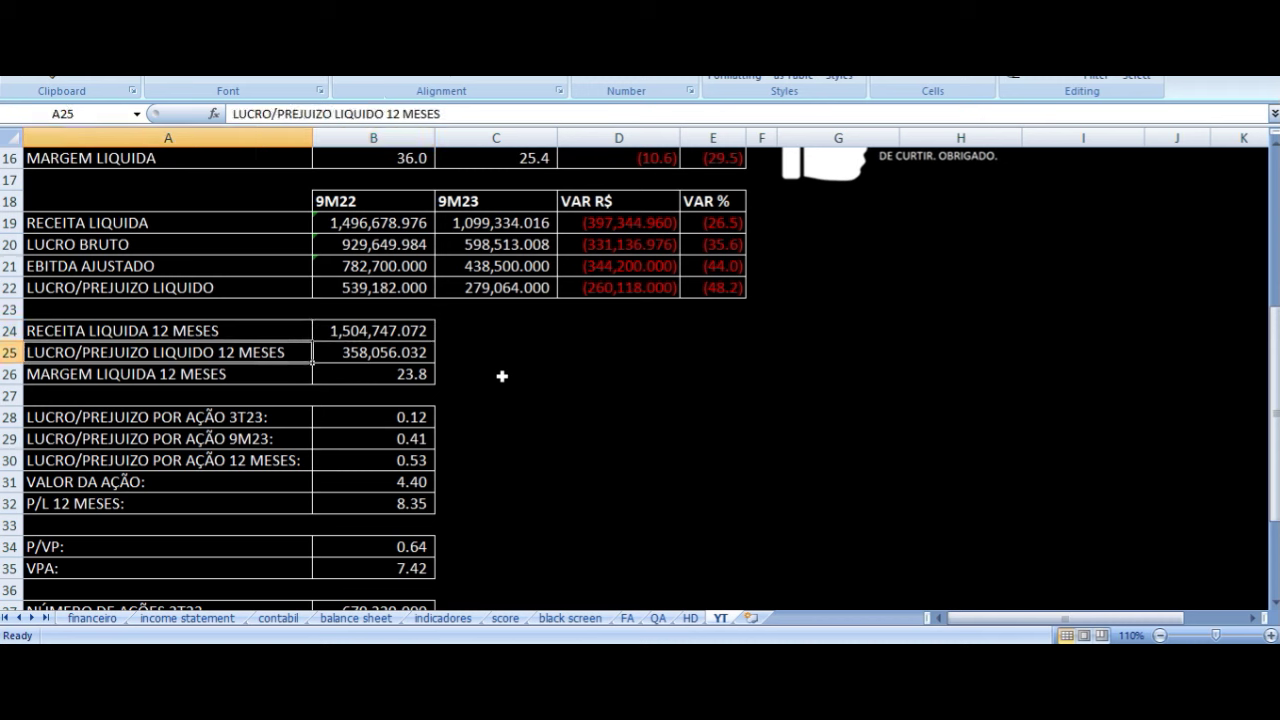
key(Right)
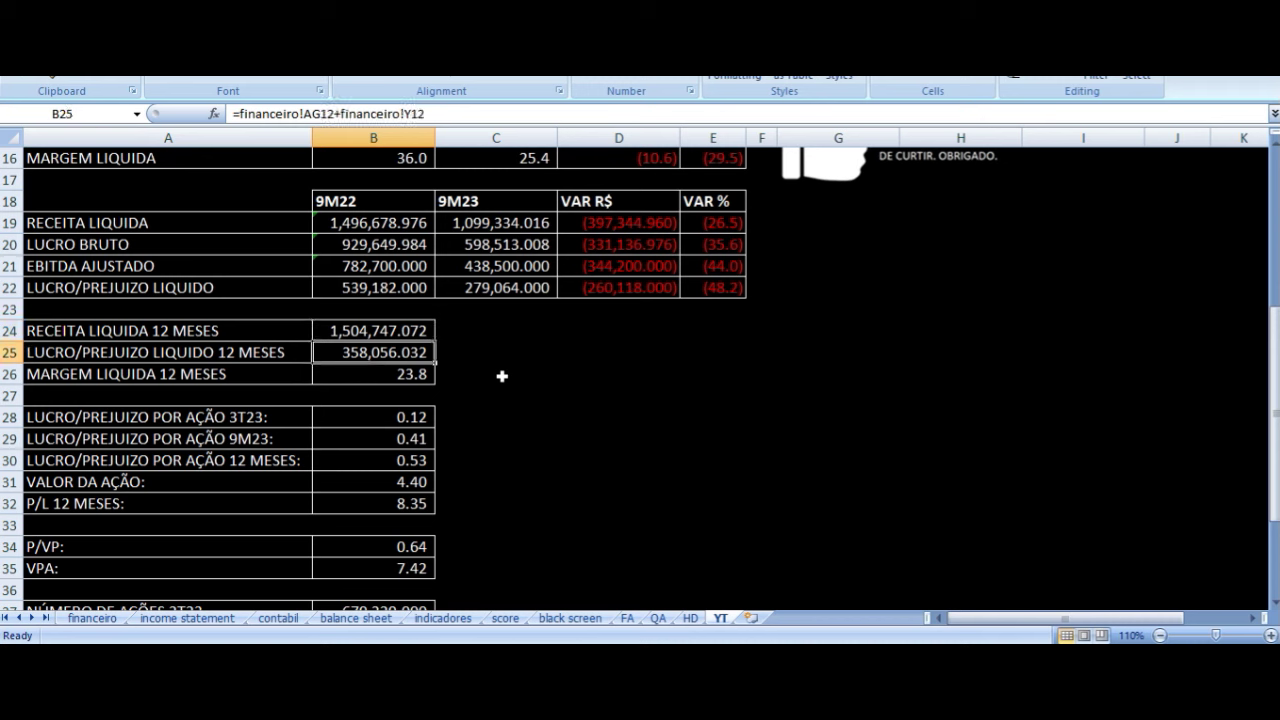
key(Down)
key(Left)
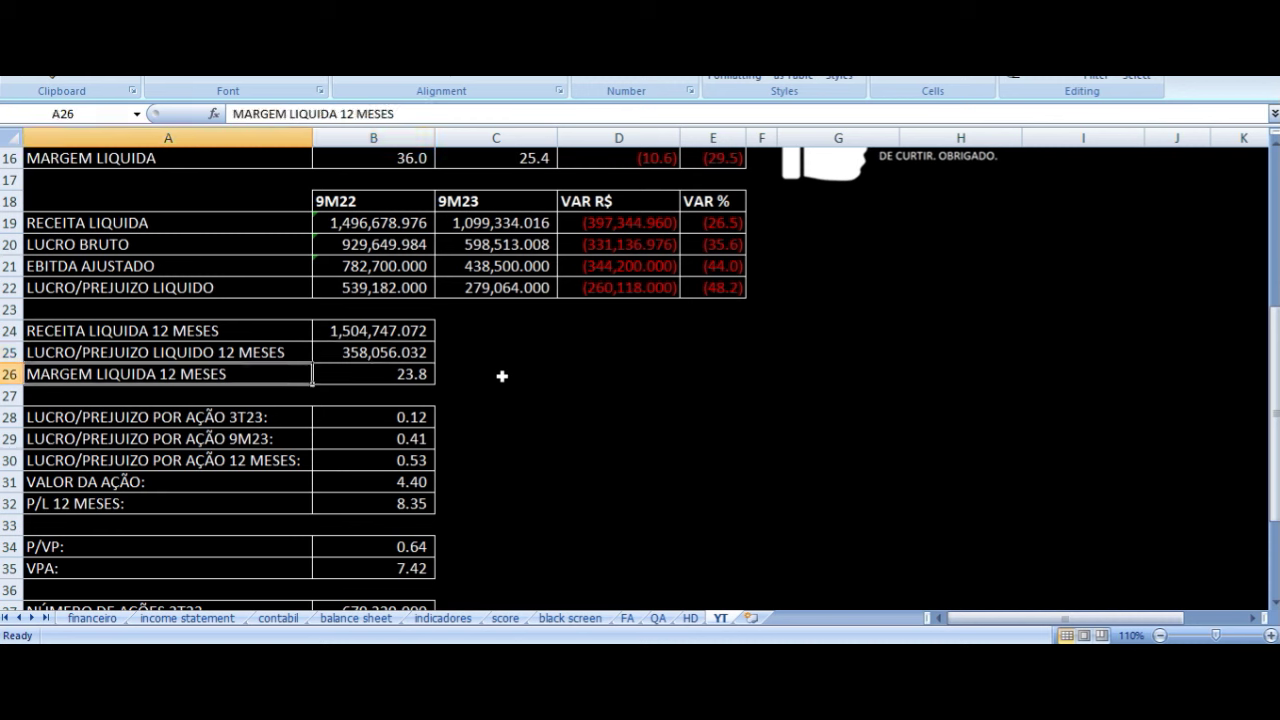
key(Right)
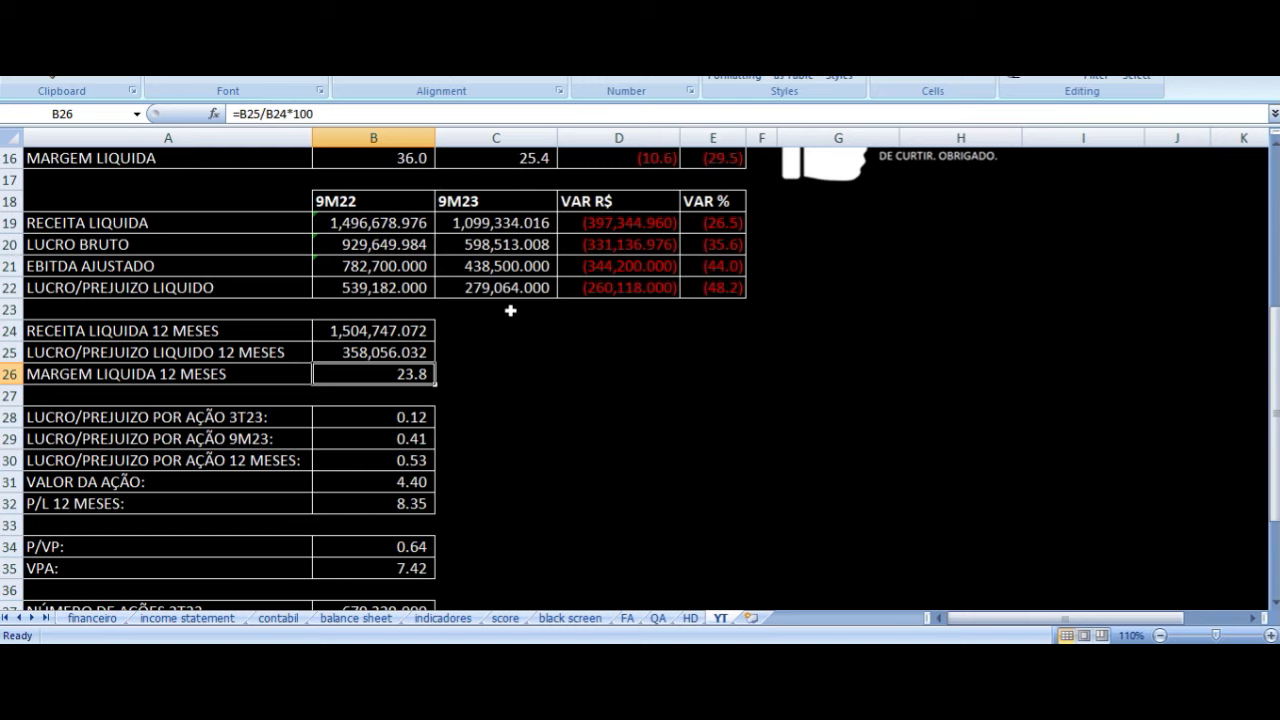
Switch to the HD sheet and examine the 2021 net revenue, net profit and margin in the annual table.
scroll(508, 321, up, 3)
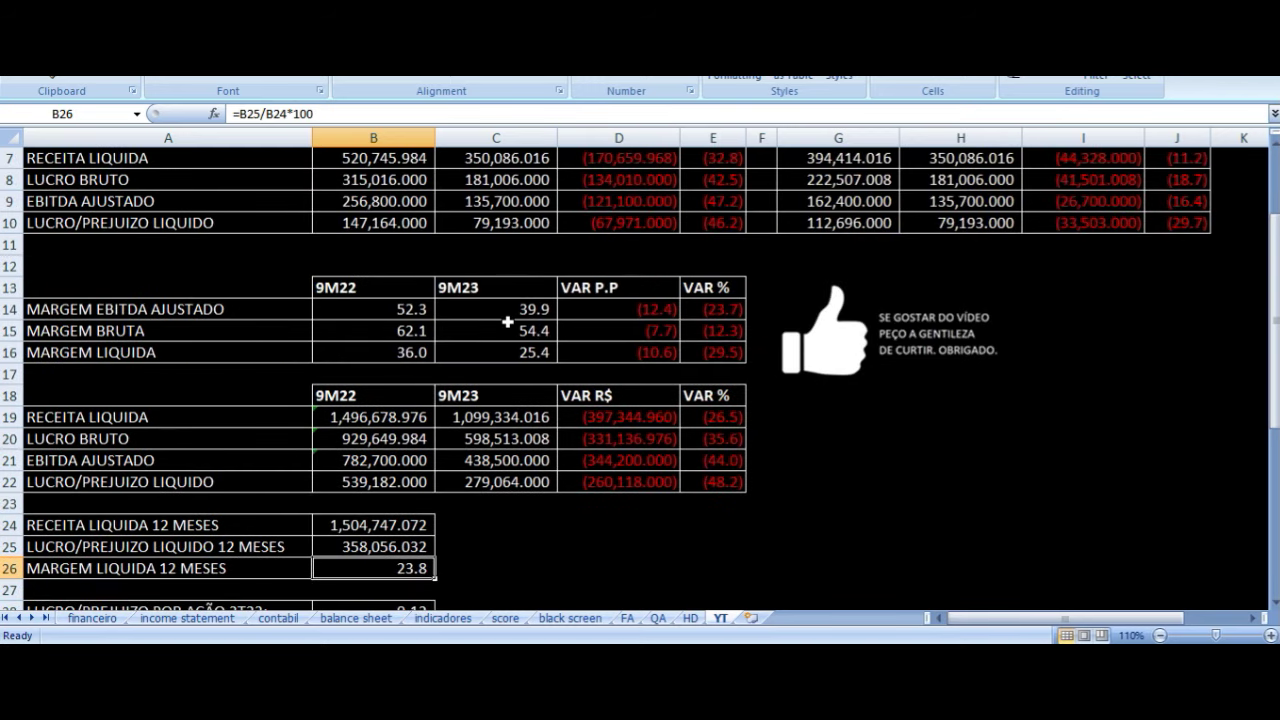
scroll(529, 409, up, 2)
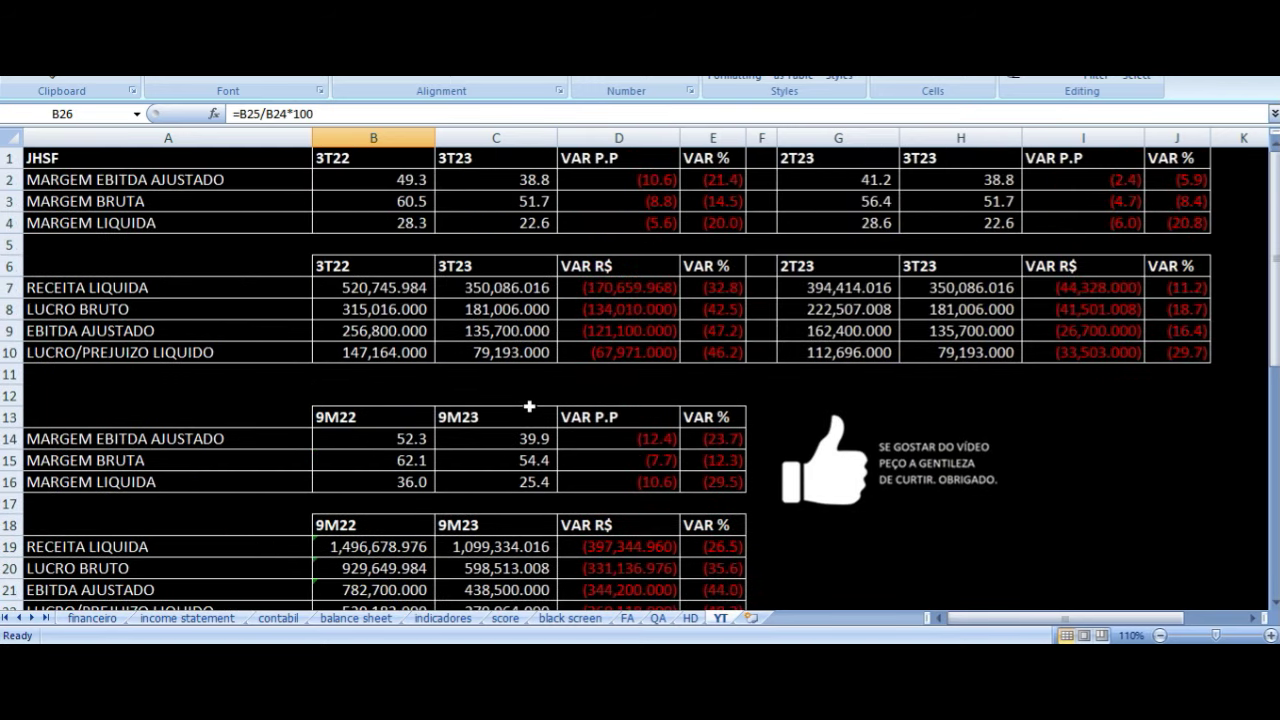
click(693, 618)
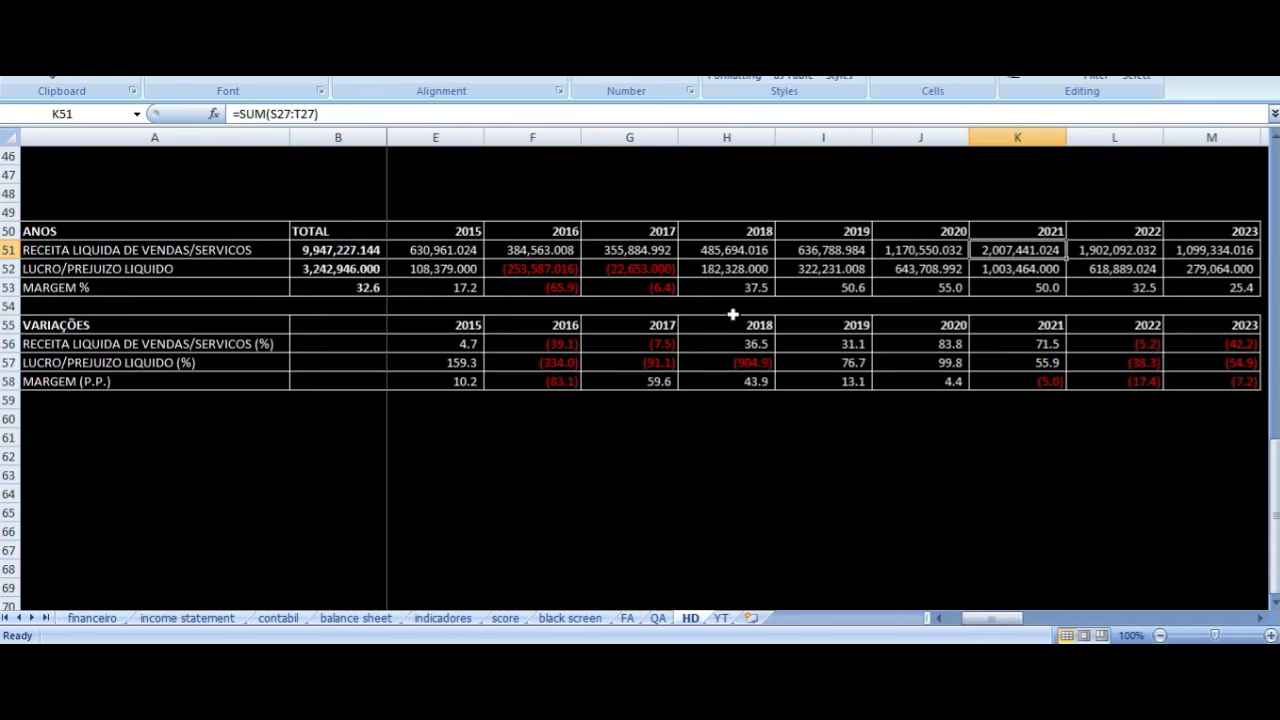
click(1108, 250)
click(1017, 250)
click(1017, 269)
click(1017, 250)
click(1017, 269)
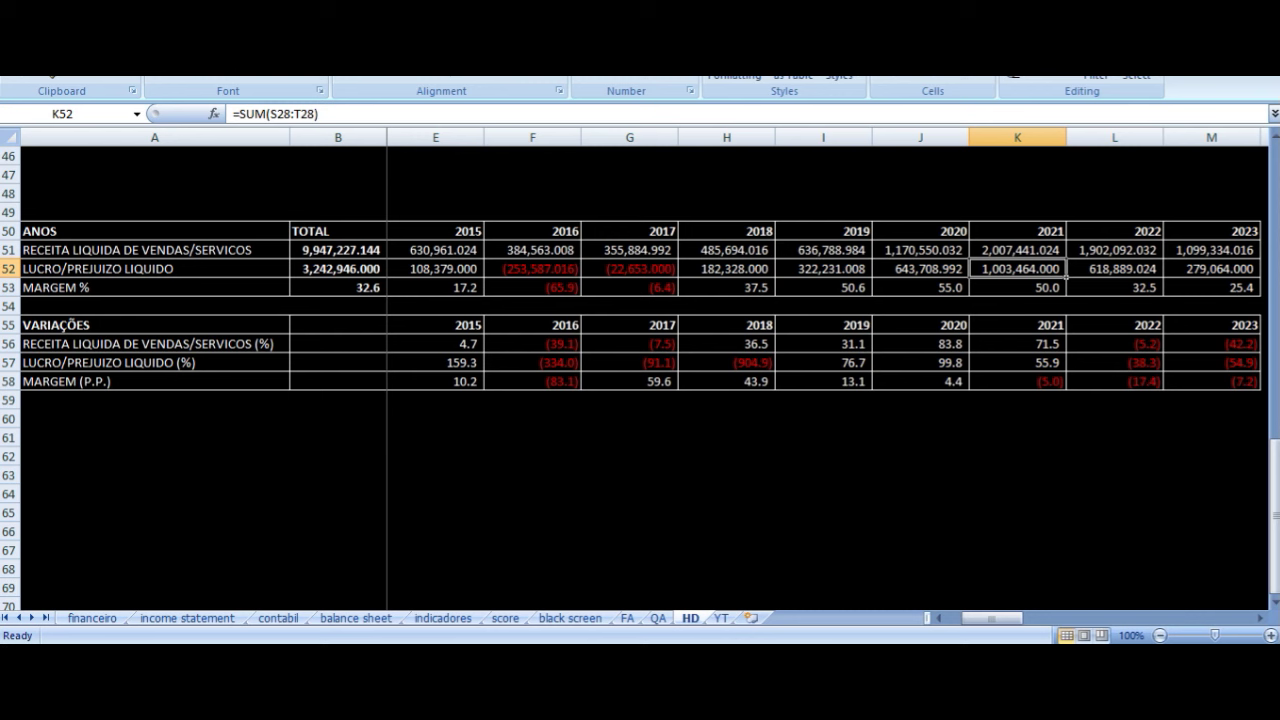
click(1017, 288)
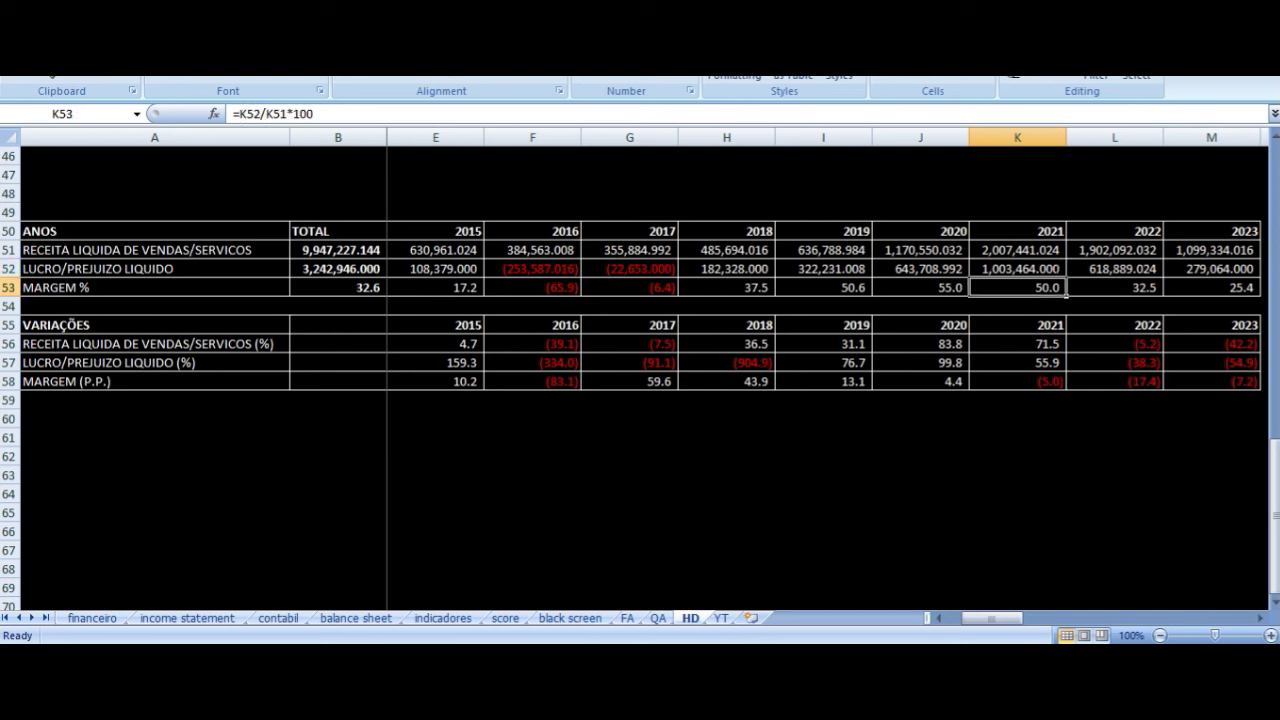
Compare the 2020 margin, net profit and net revenue with the 2021 column.
click(920, 288)
key(Up)
key(Up)
key(Down)
key(Down)
key(Right)
key(Up)
key(Up)
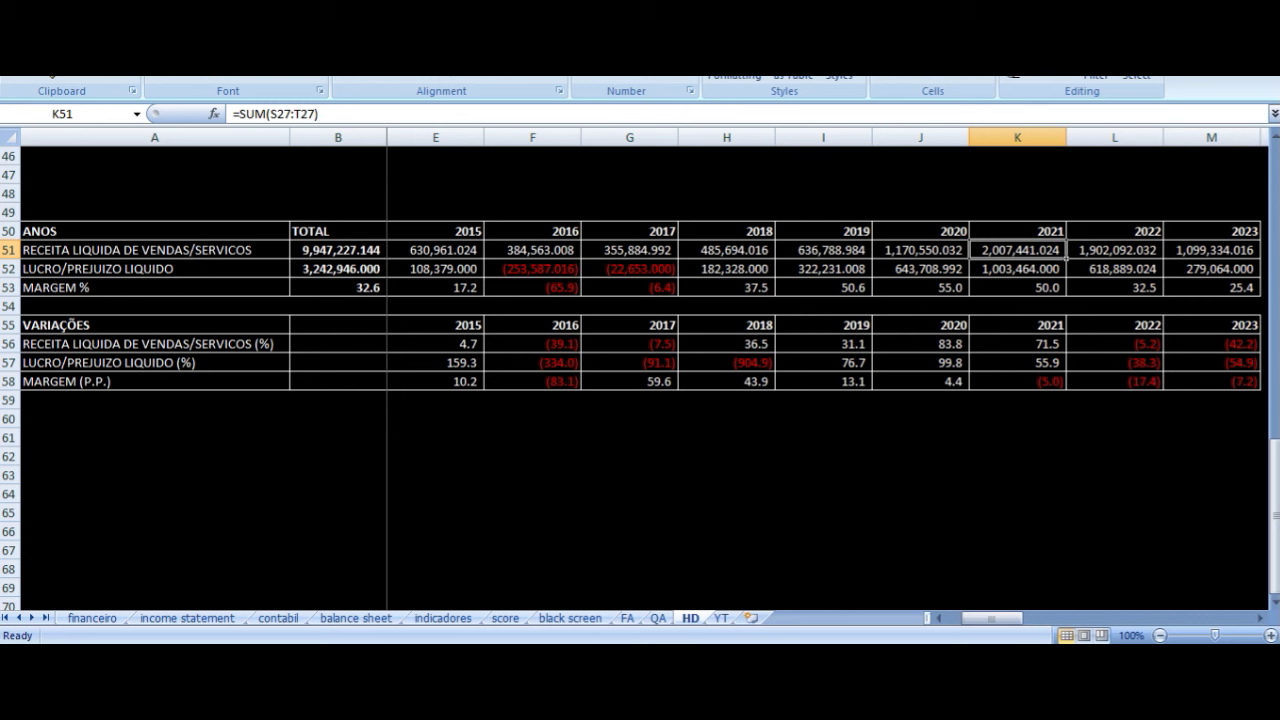
Review the annual RECEITA LIQUIDA DE VENDAS/SERVICOS row back from 2021 to 2018, and forward up to 2023.
key(Down)
key(Up)
key(Left)
key(Left)
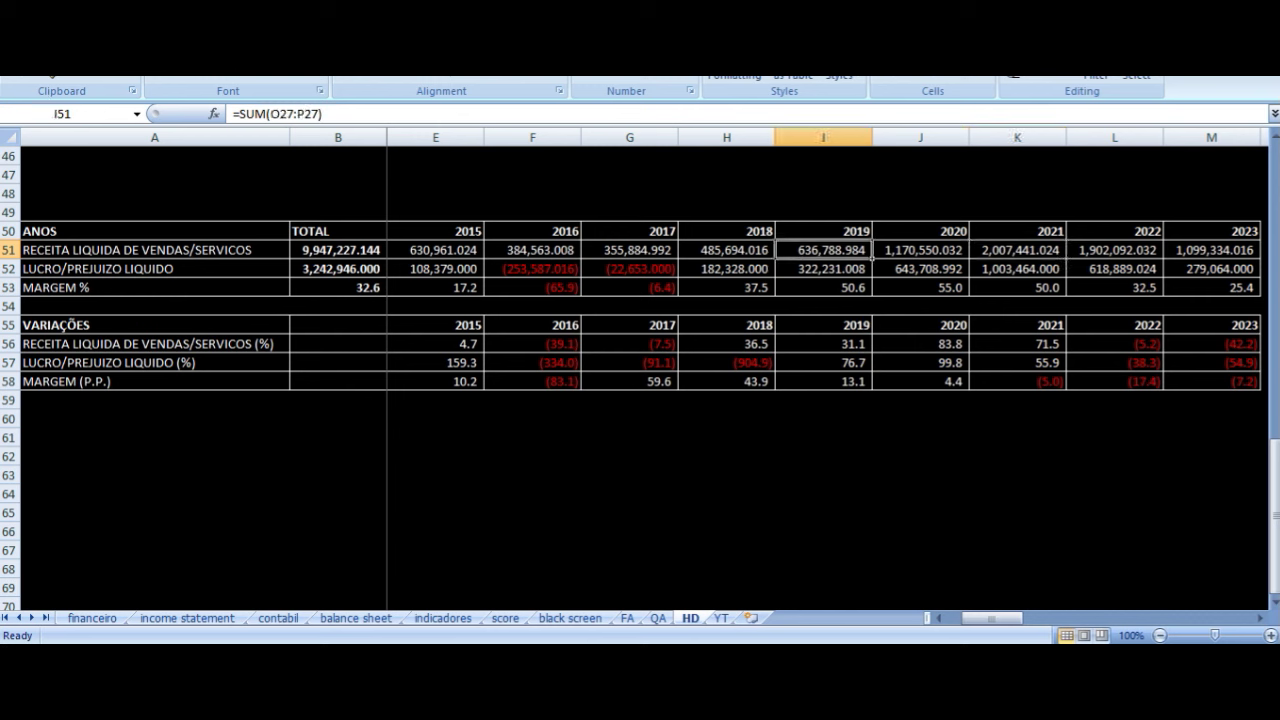
key(Left)
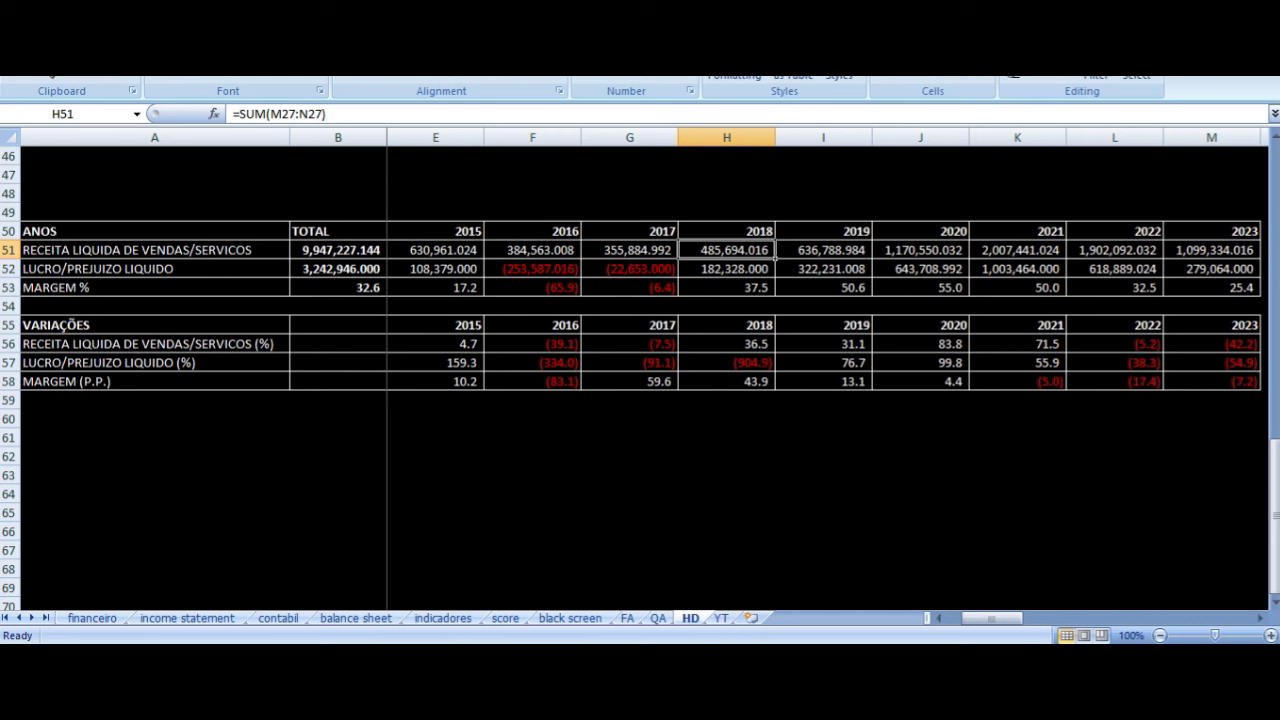
key(Right)
key(Right)
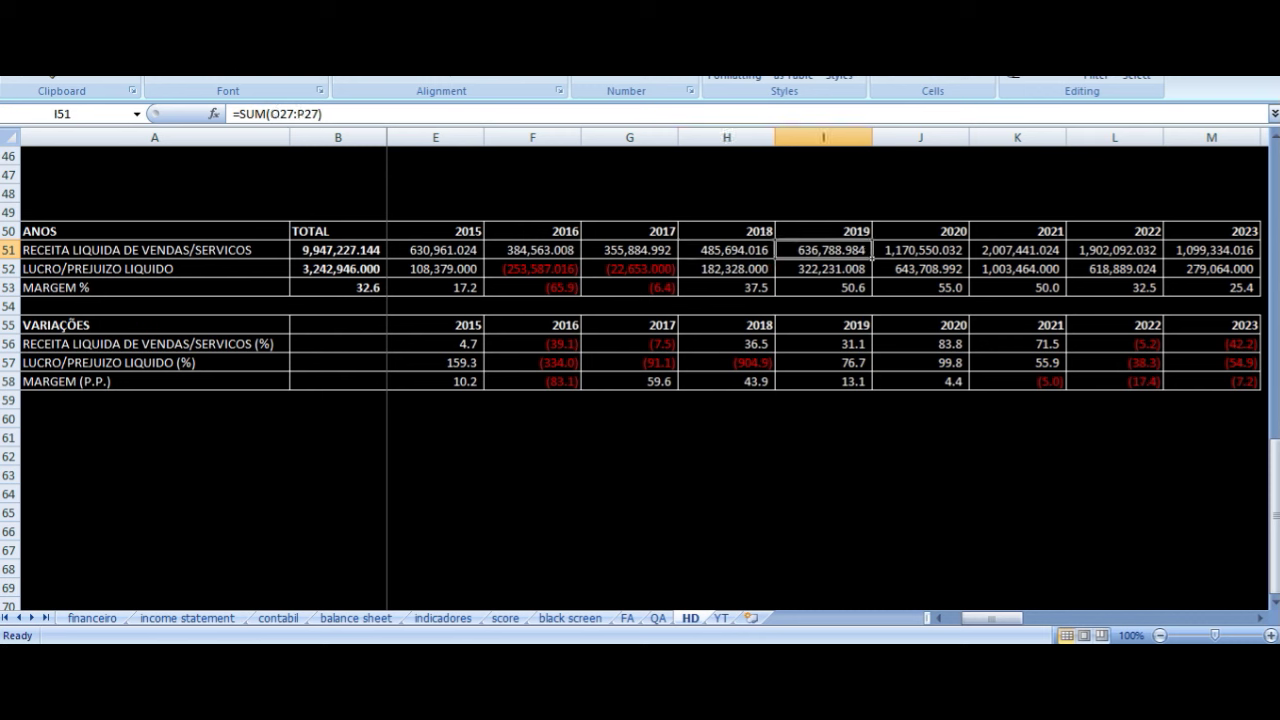
key(Right)
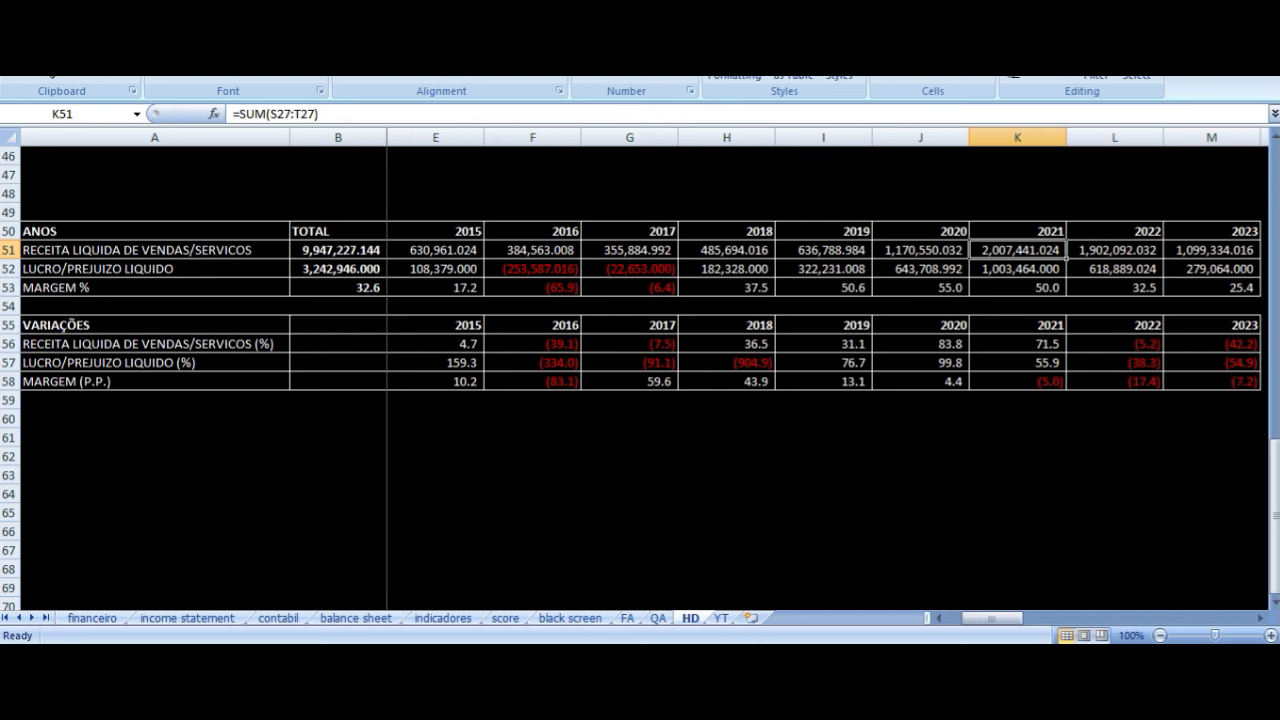
key(Right)
key(Right)
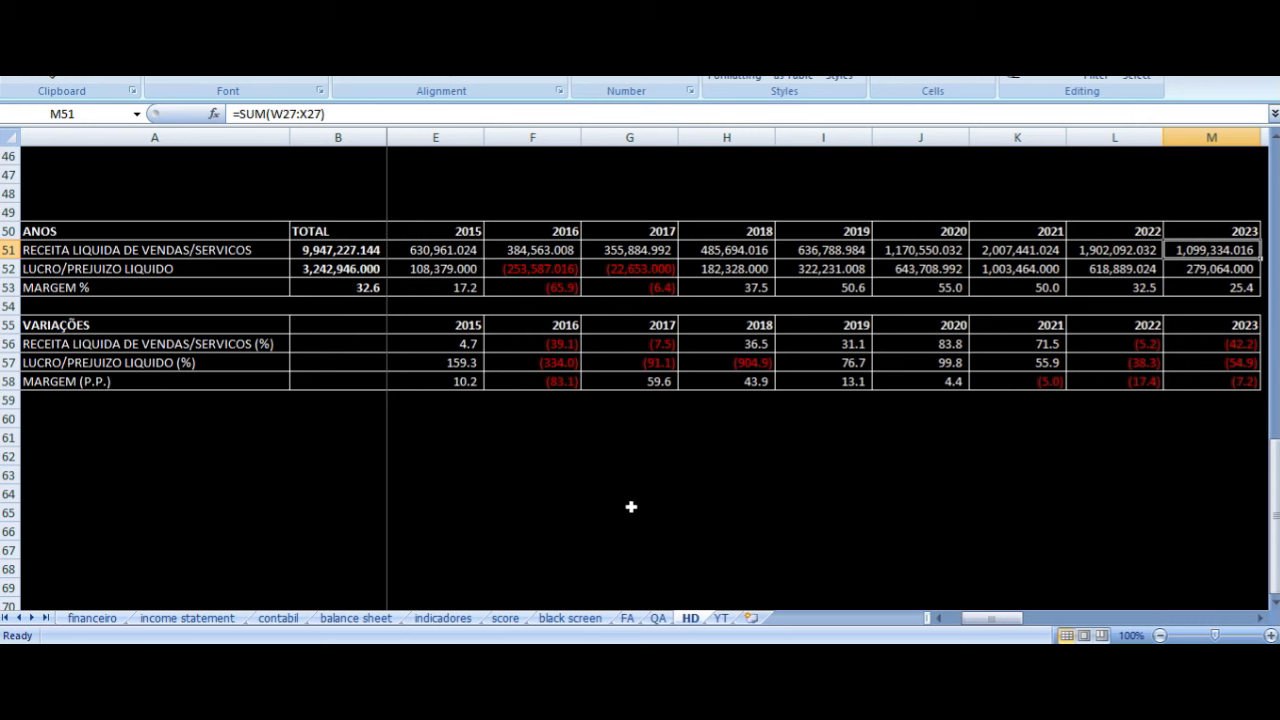
Review the annual LUCRO/PREJUIZO LIQUIDO row from 2023 back to 2017, returning to the 2021 value.
key(Down)
key(Left)
key(Left)
key(Left)
key(Left)
key(Left)
key(Left)
key(Right)
key(Right)
key(Right)
key(Right)
key(Up)
key(Down)
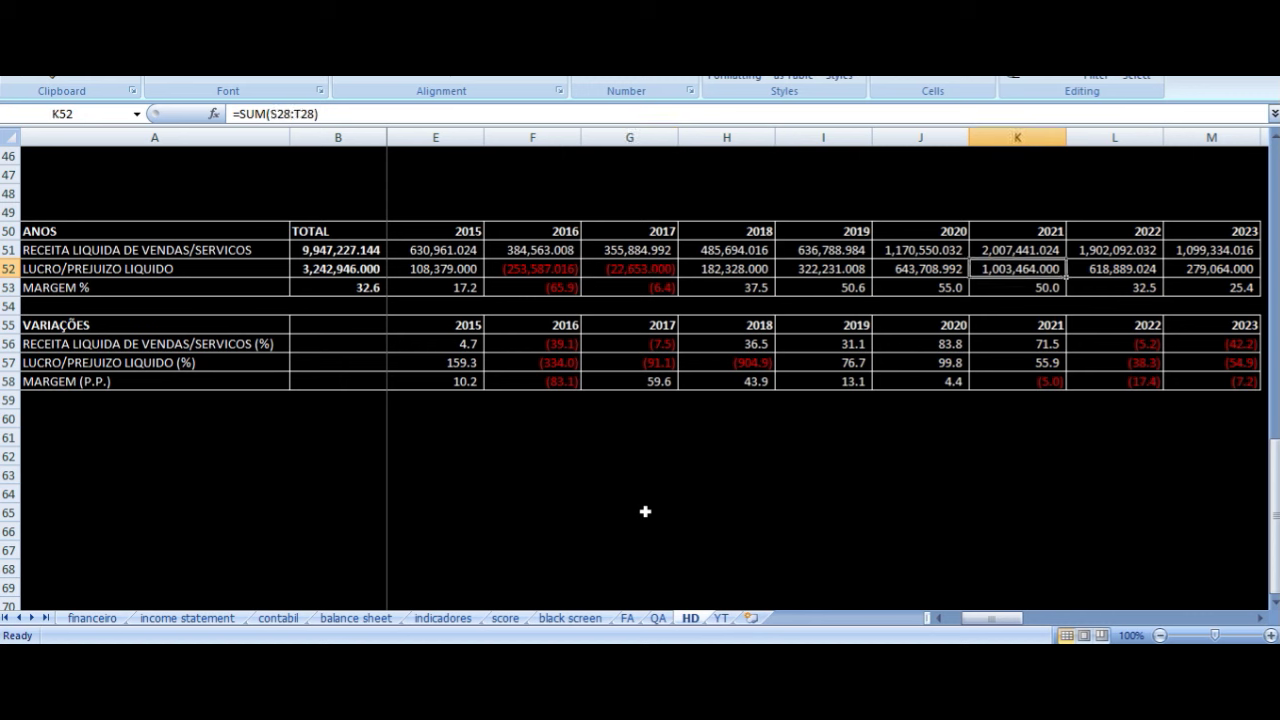
Compare the 2021 and 2022 net profit, along with the 2022 net revenue and margin.
key(Right)
key(Left)
key(Right)
key(Left)
key(Up)
key(Right)
key(Down)
key(Down)
key(Up)
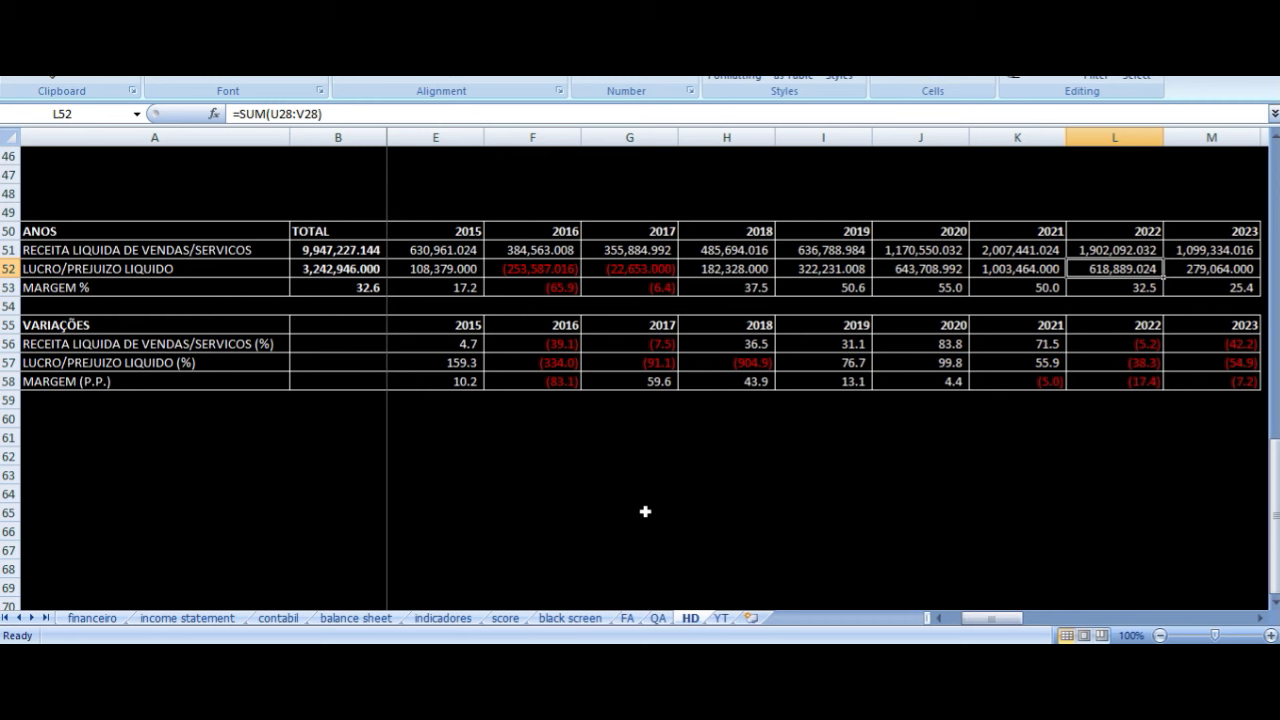
Compare net revenue across 2021, 2022 and 2023, ending on the 2022 net profit.
key(Up)
key(Left)
key(Right)
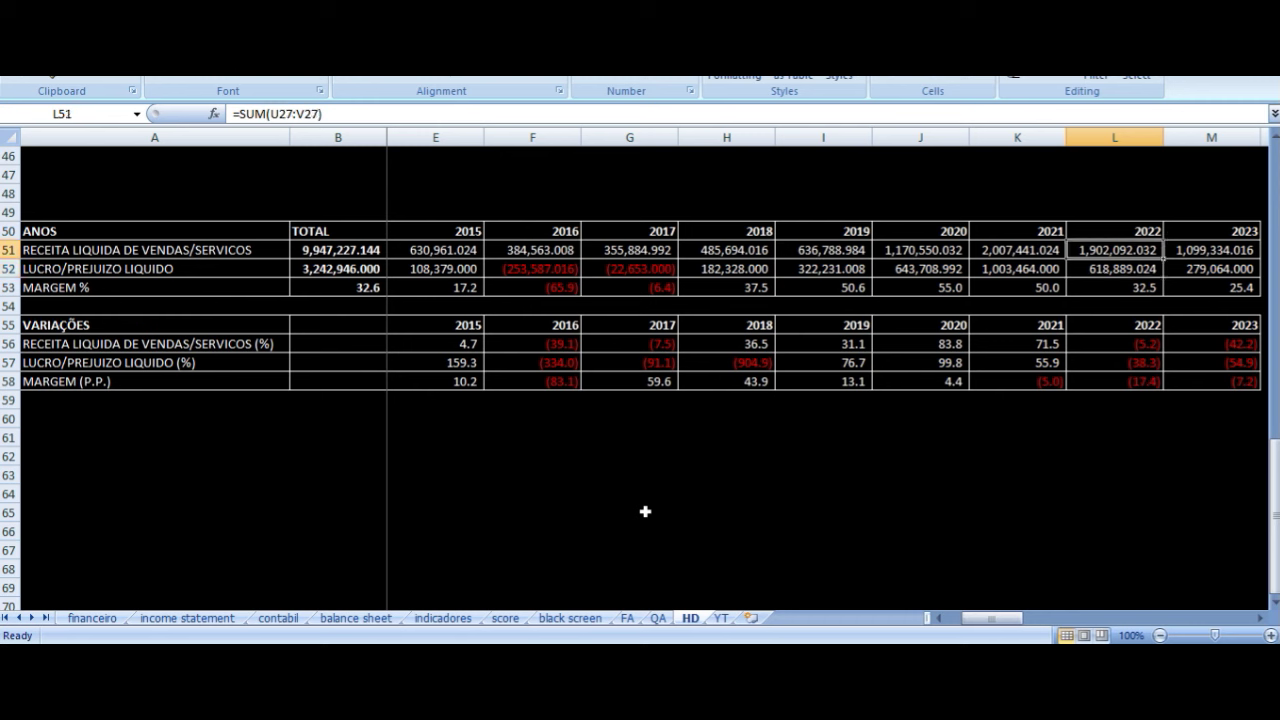
key(Right)
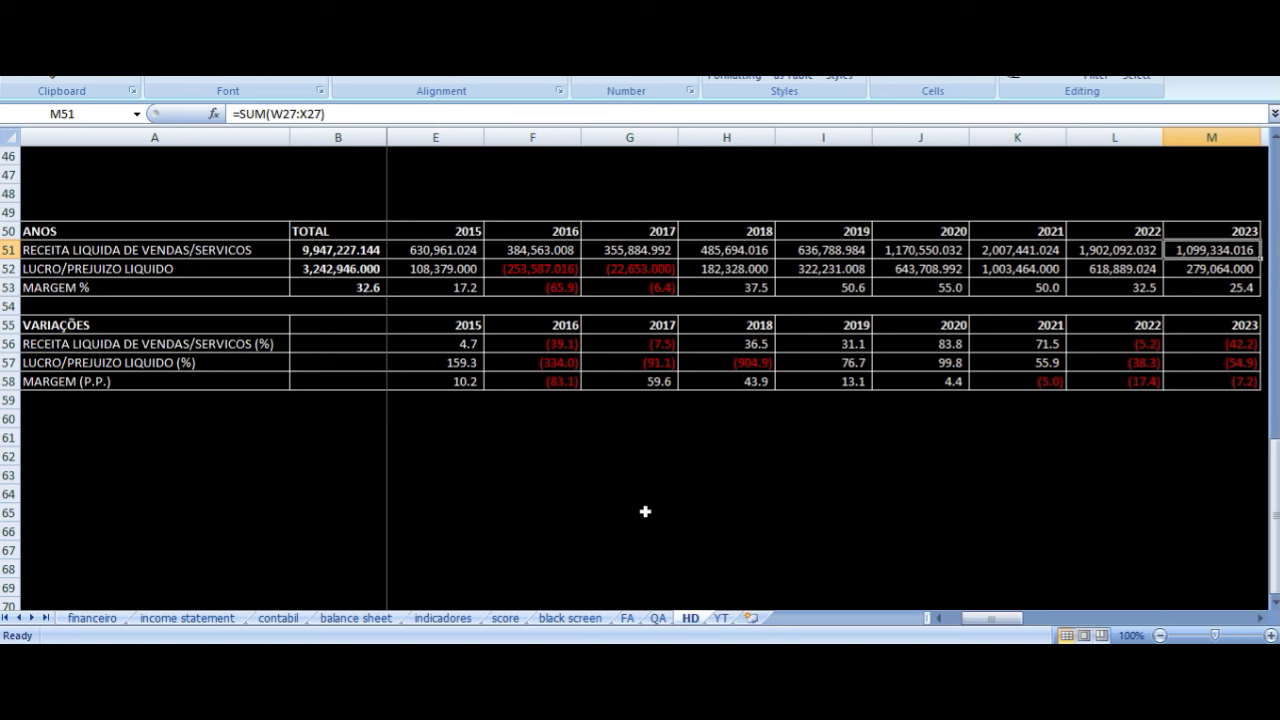
key(Left)
key(Left)
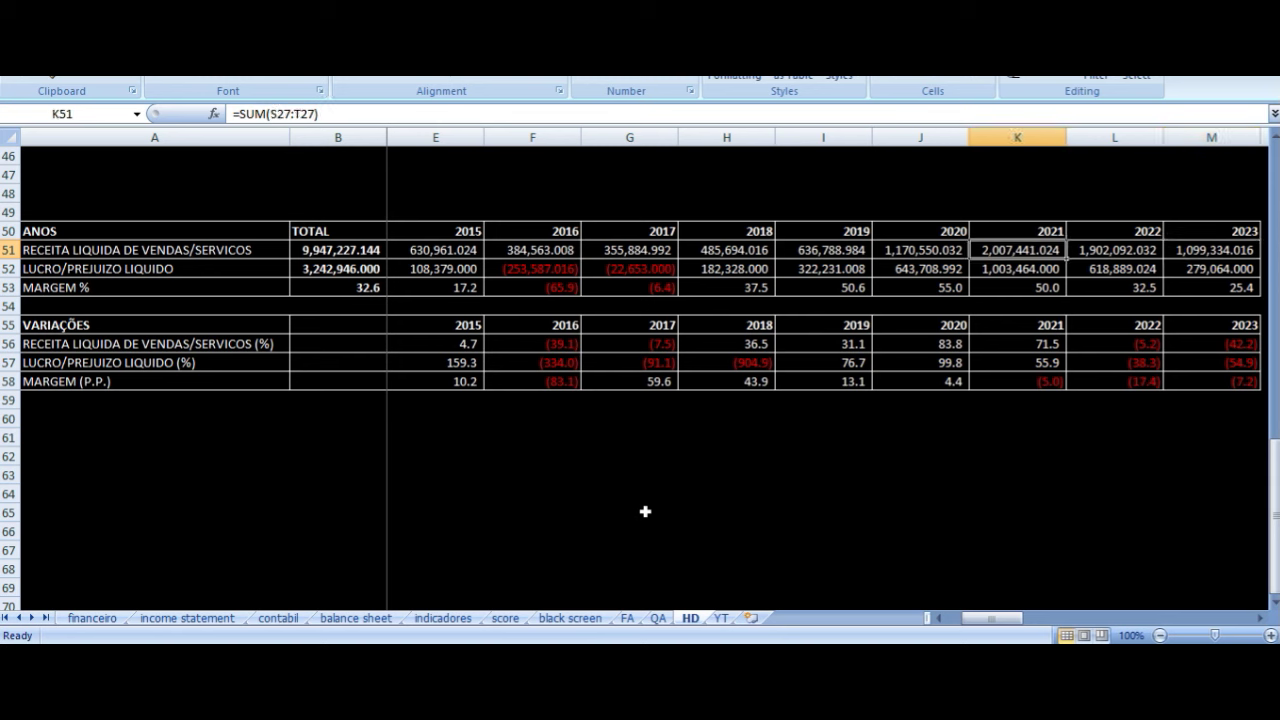
key(Right)
key(Down)
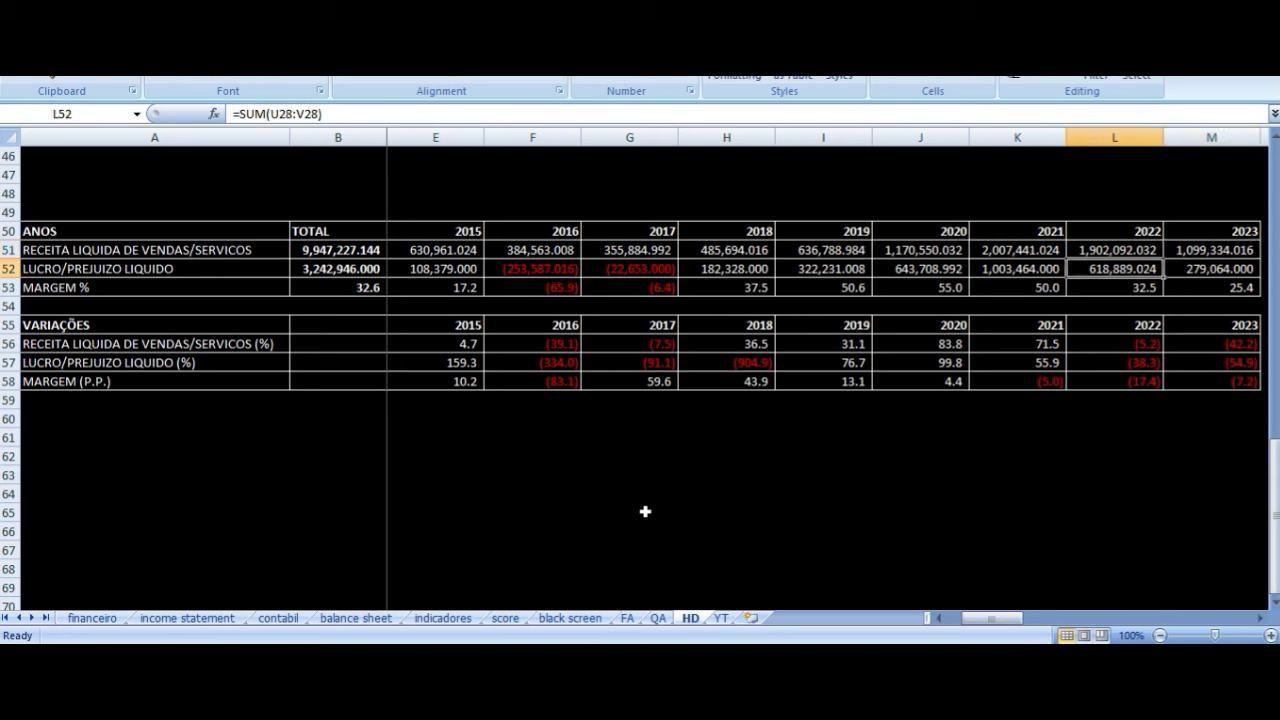
Review the LUCRO/PREJUIZO POR AÇÃO values for 3T23, 9M23 and 12 months on the YT sheet.
click(721, 618)
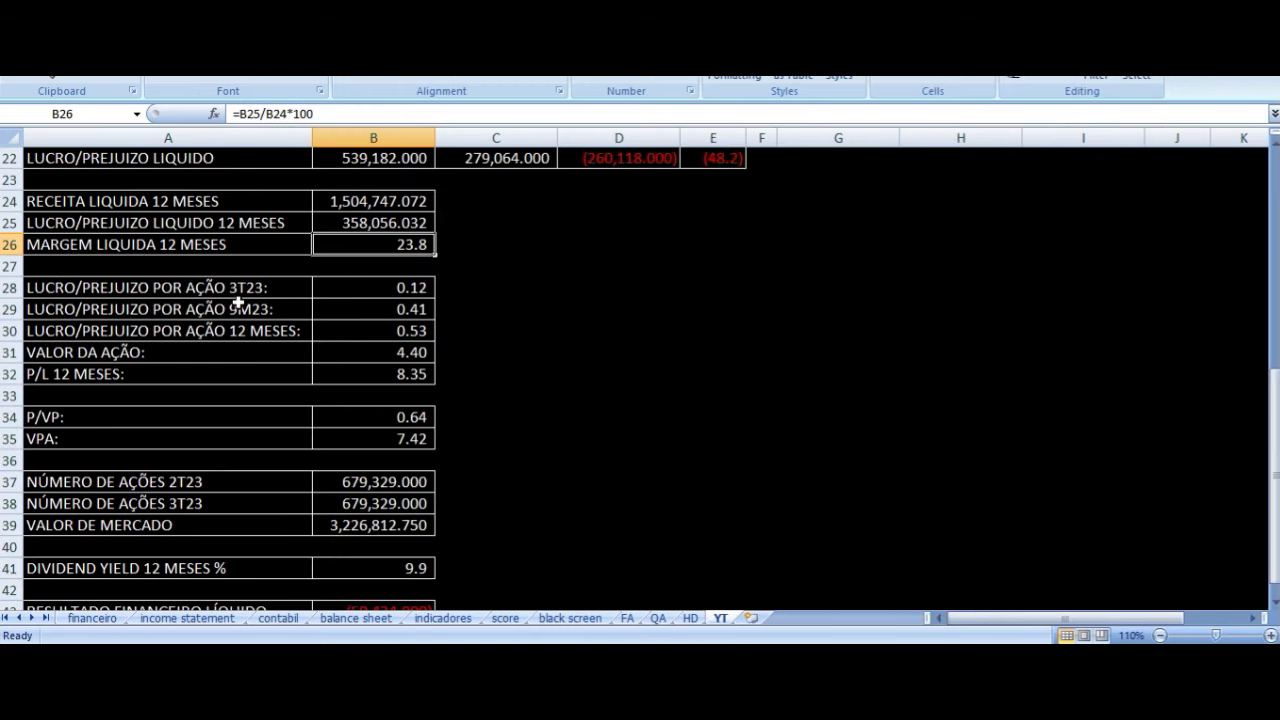
click(170, 288)
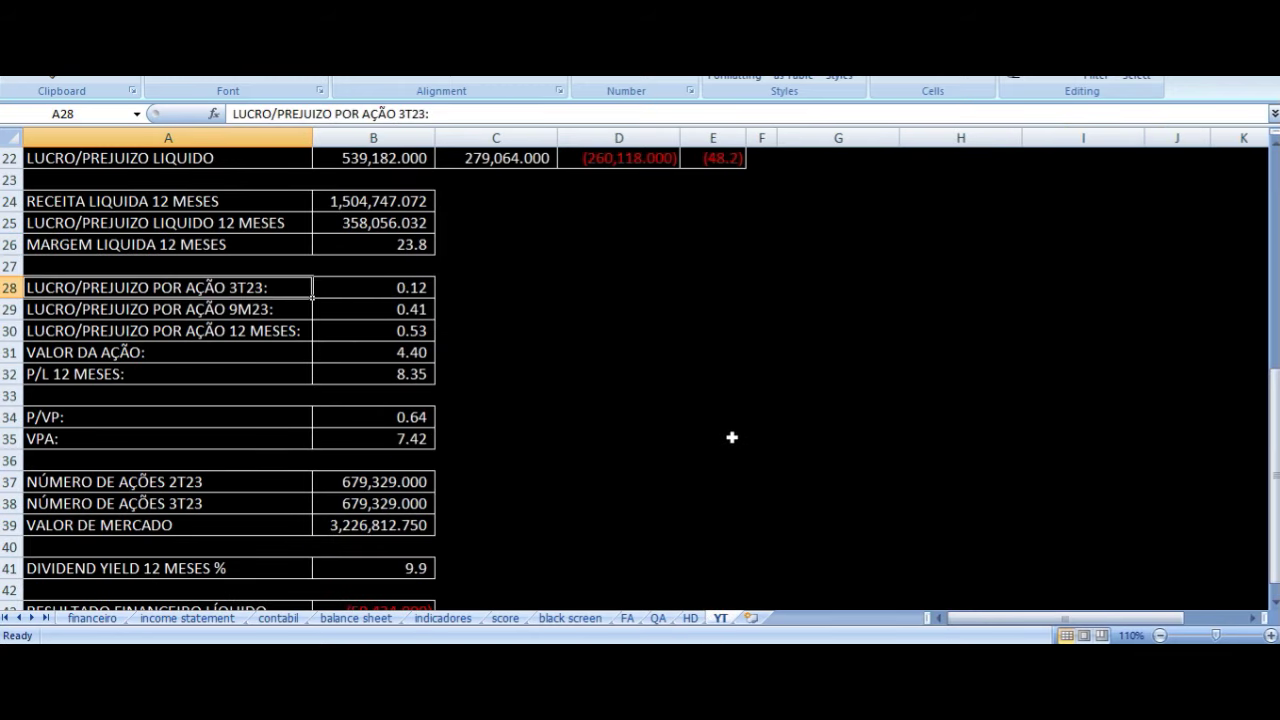
key(Right)
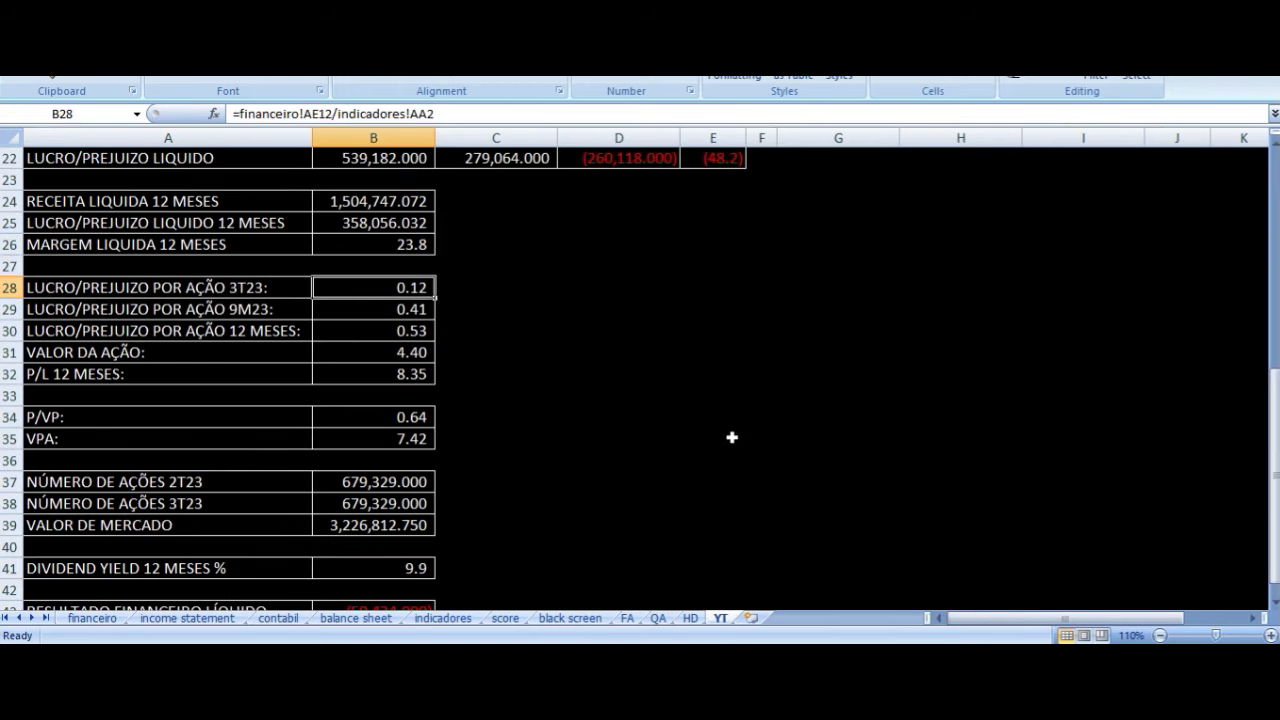
key(Return)
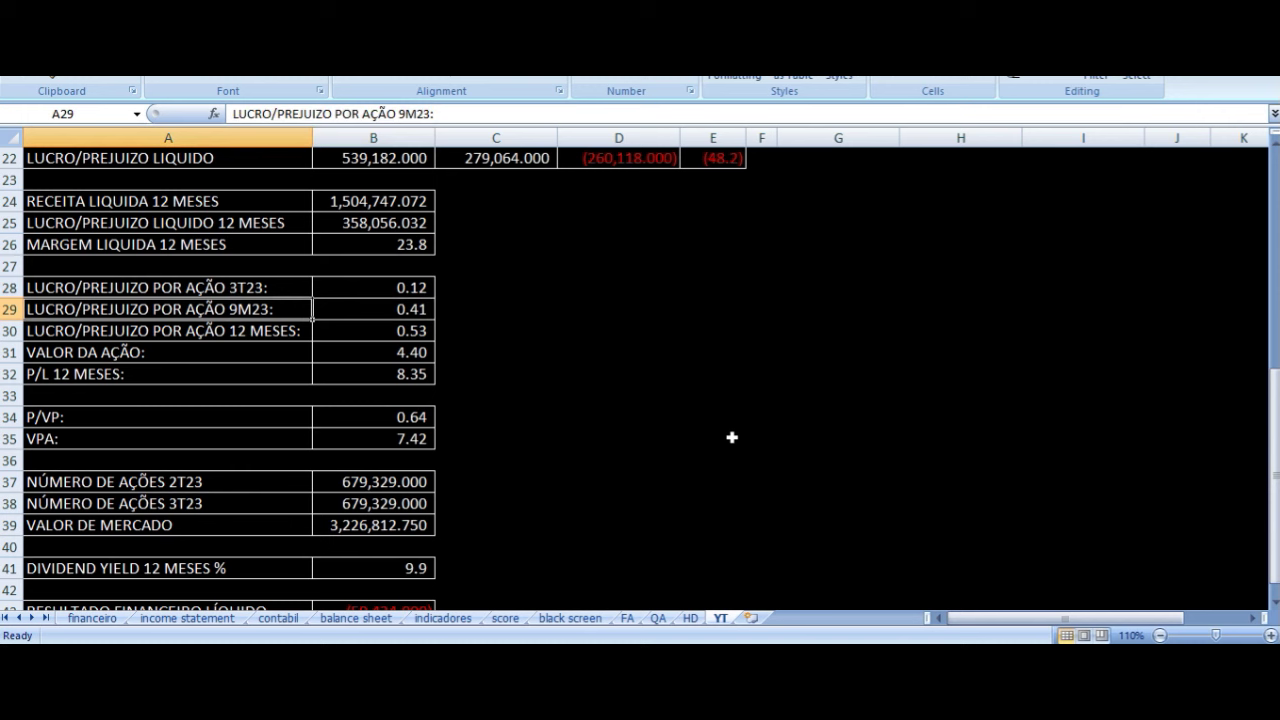
key(Right)
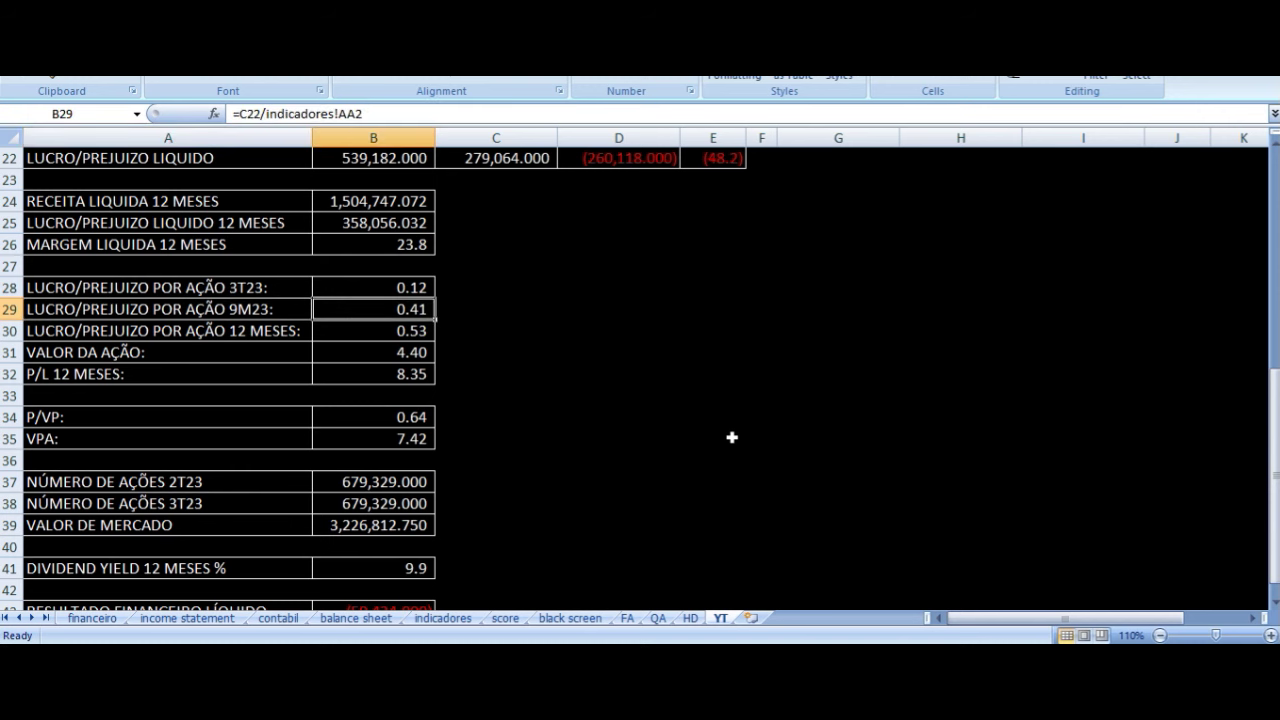
key(Left)
key(Down)
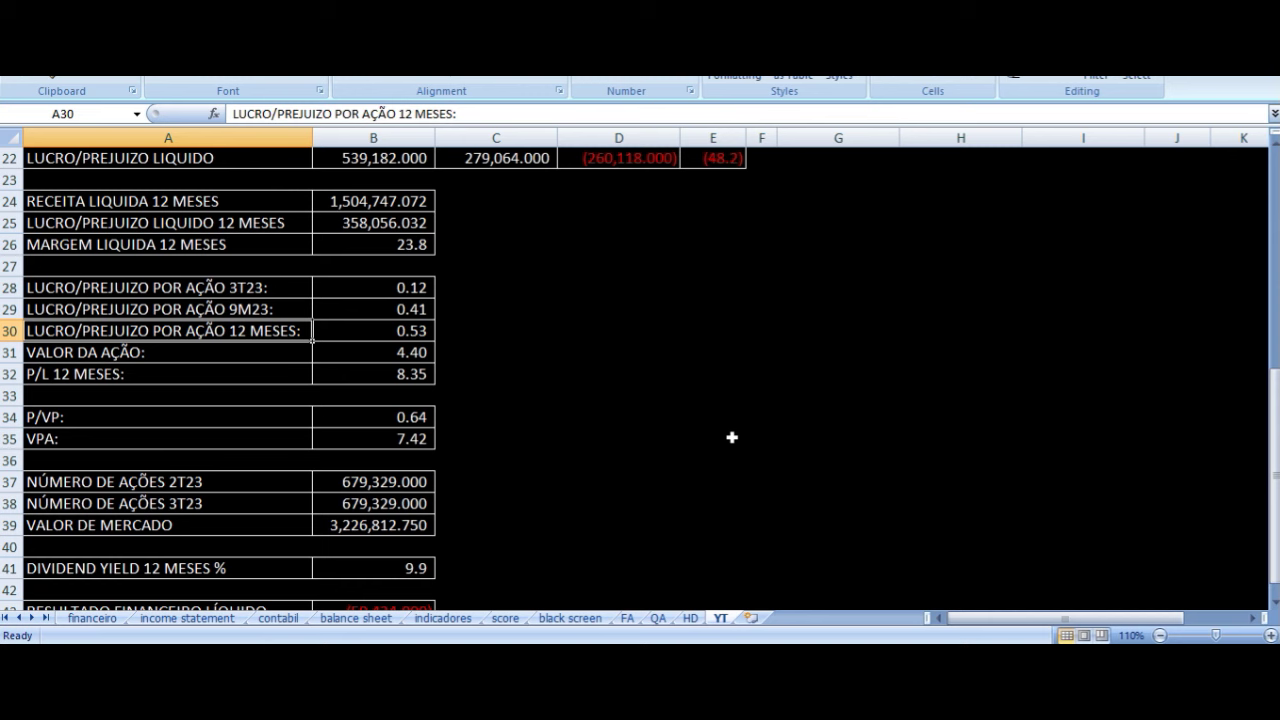
key(Right)
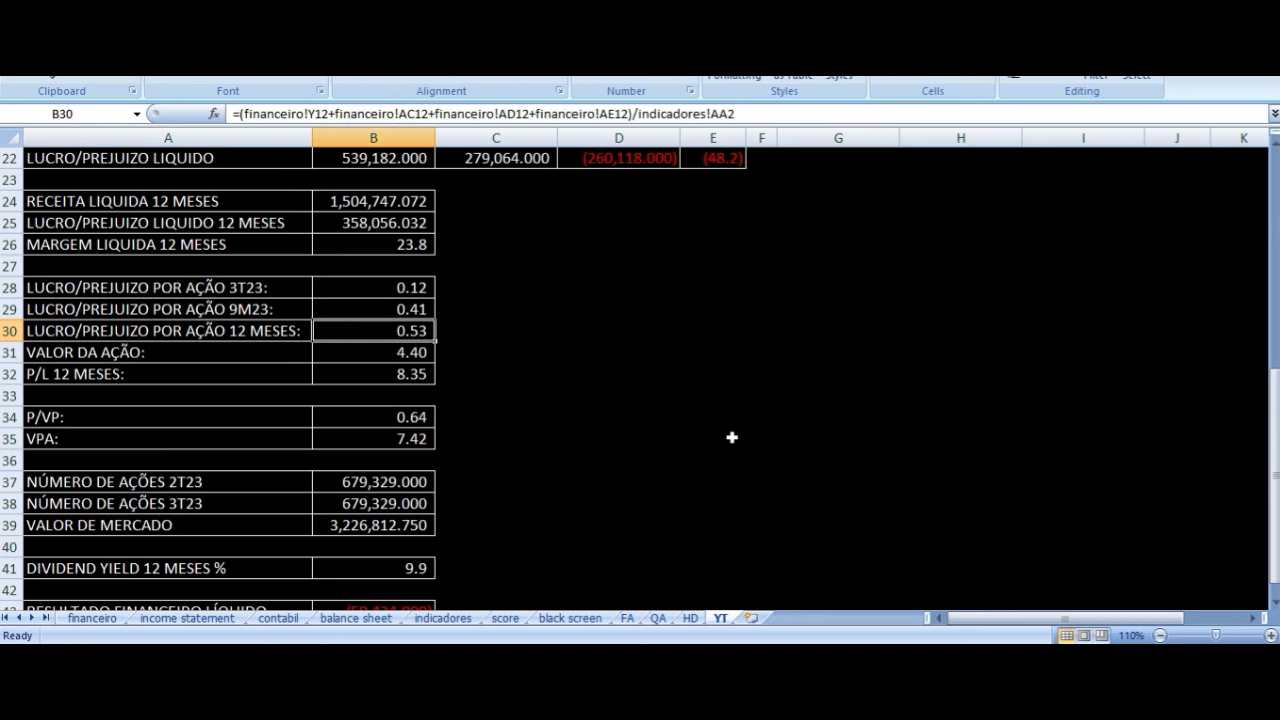
Check the VALOR DA AÇÃO and the P/L 12 MESES ratio.
key(Down)
key(Left)
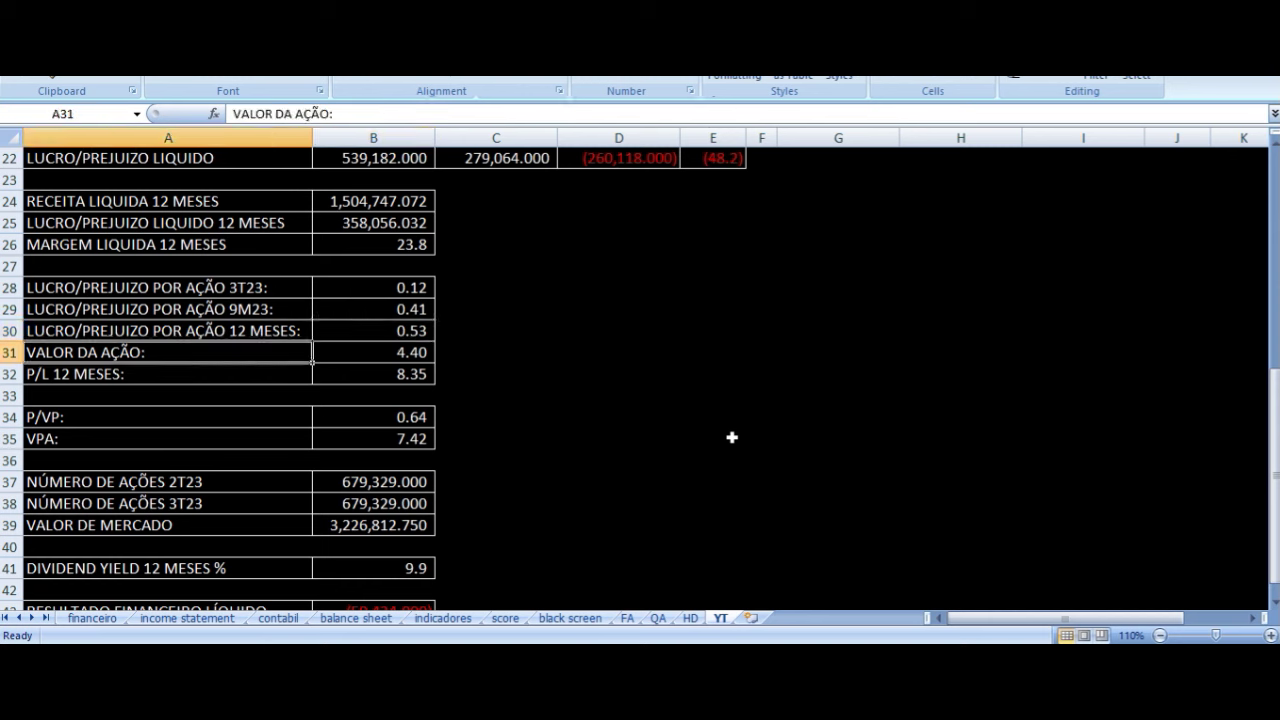
key(Right)
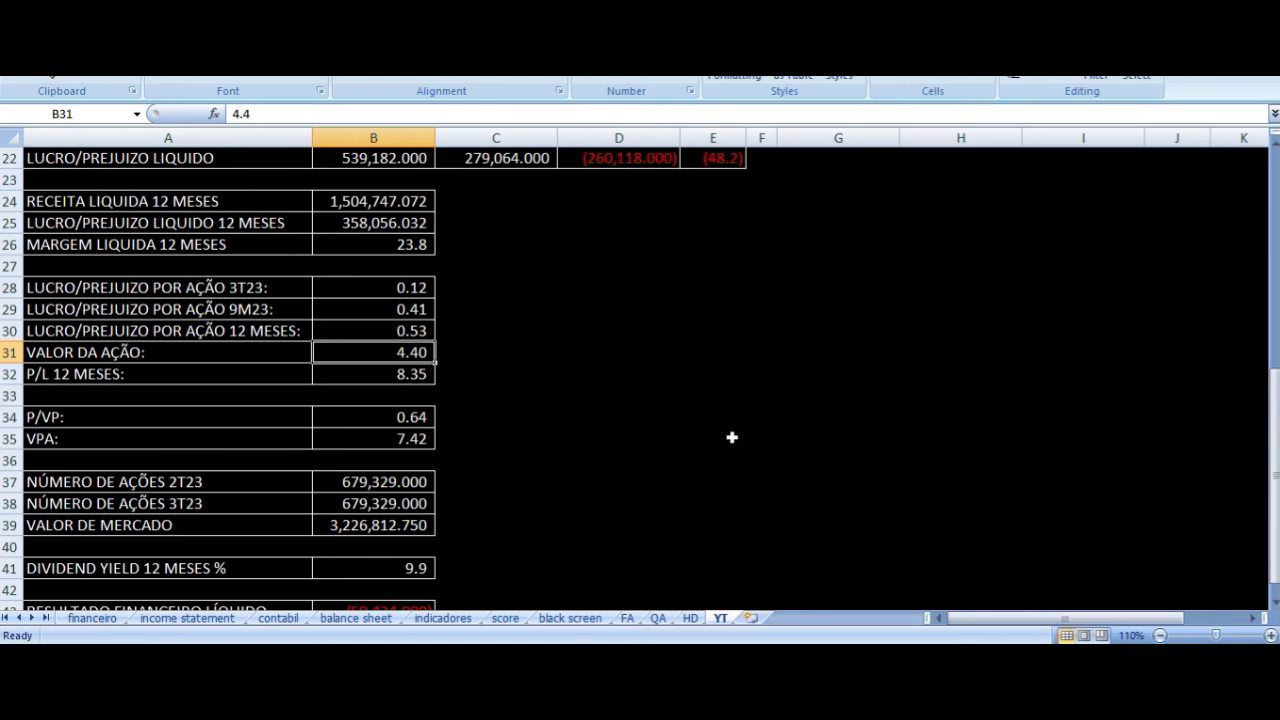
key(Down)
key(Left)
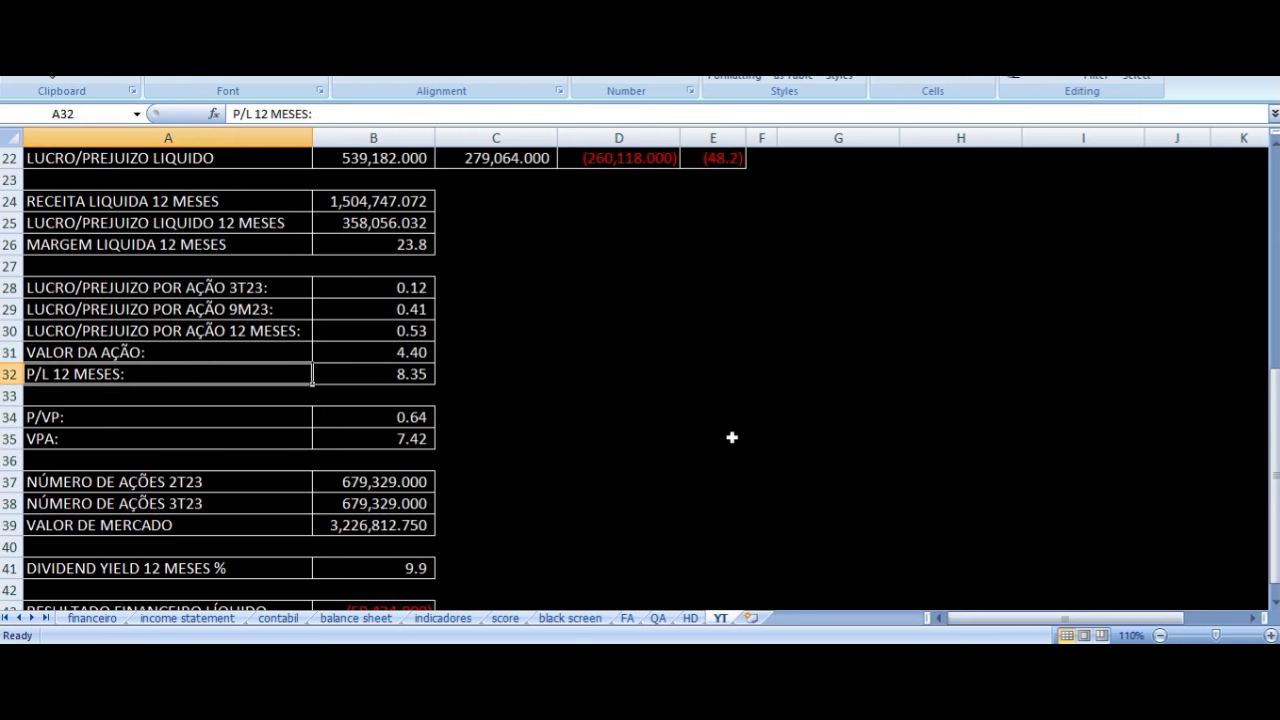
key(Right)
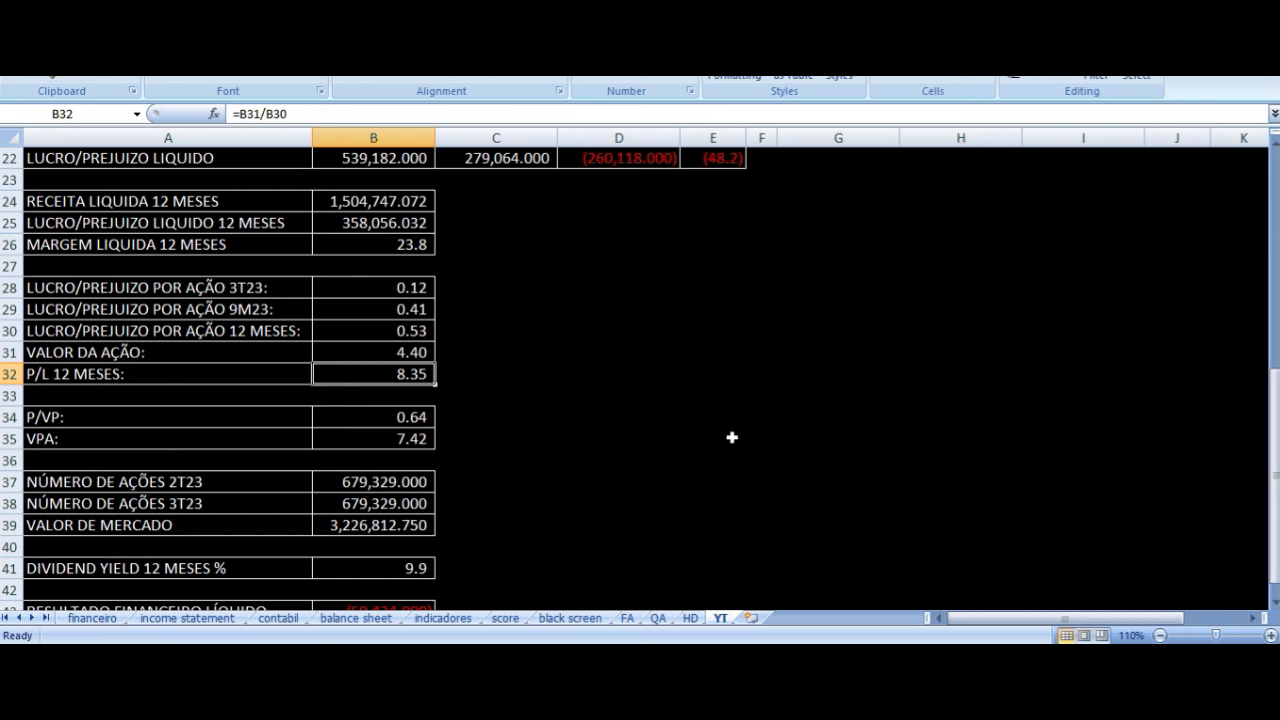
key(Left)
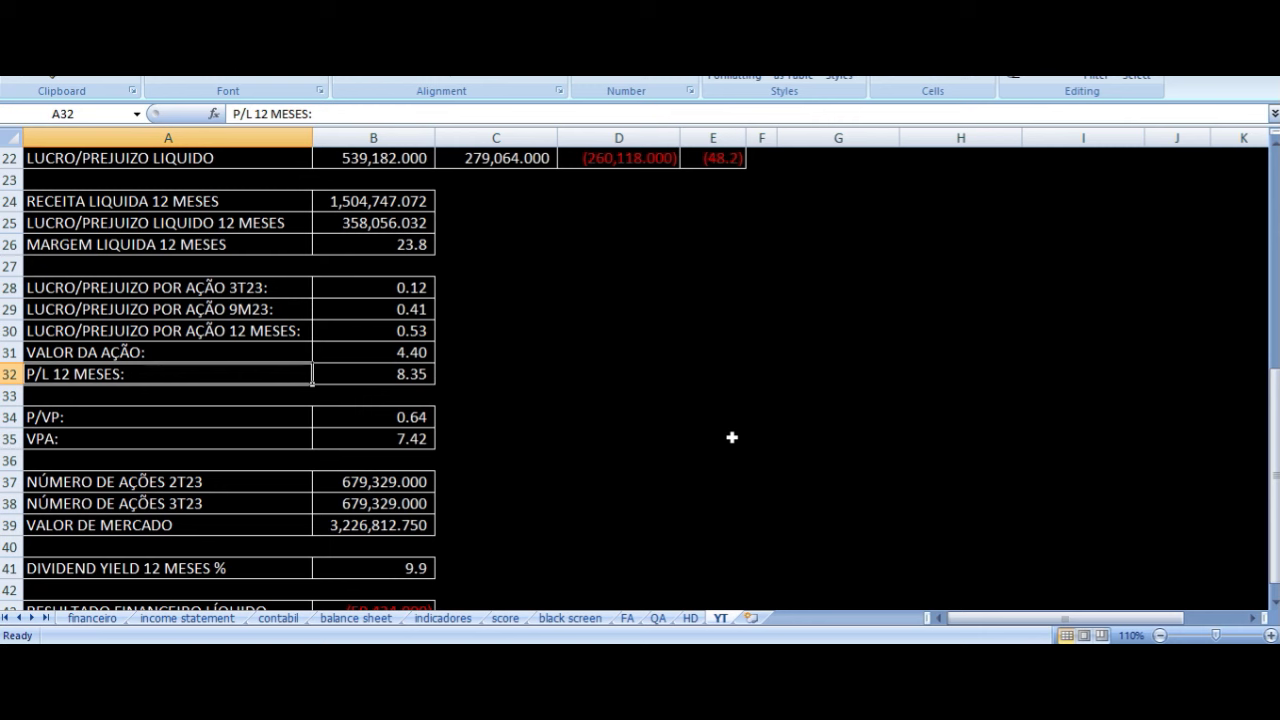
key(Right)
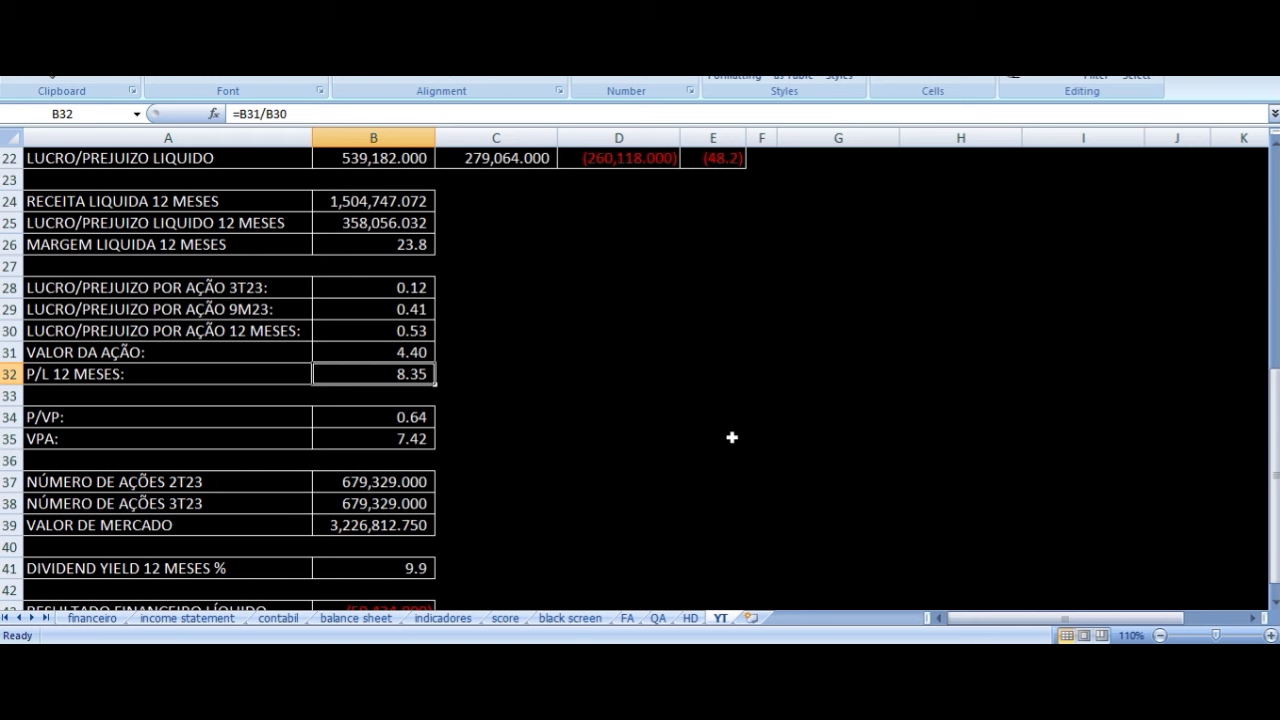
Check the VPA and P/VP indicators below the P/L ratio.
key(Down)
key(Down)
key(Down)
key(Left)
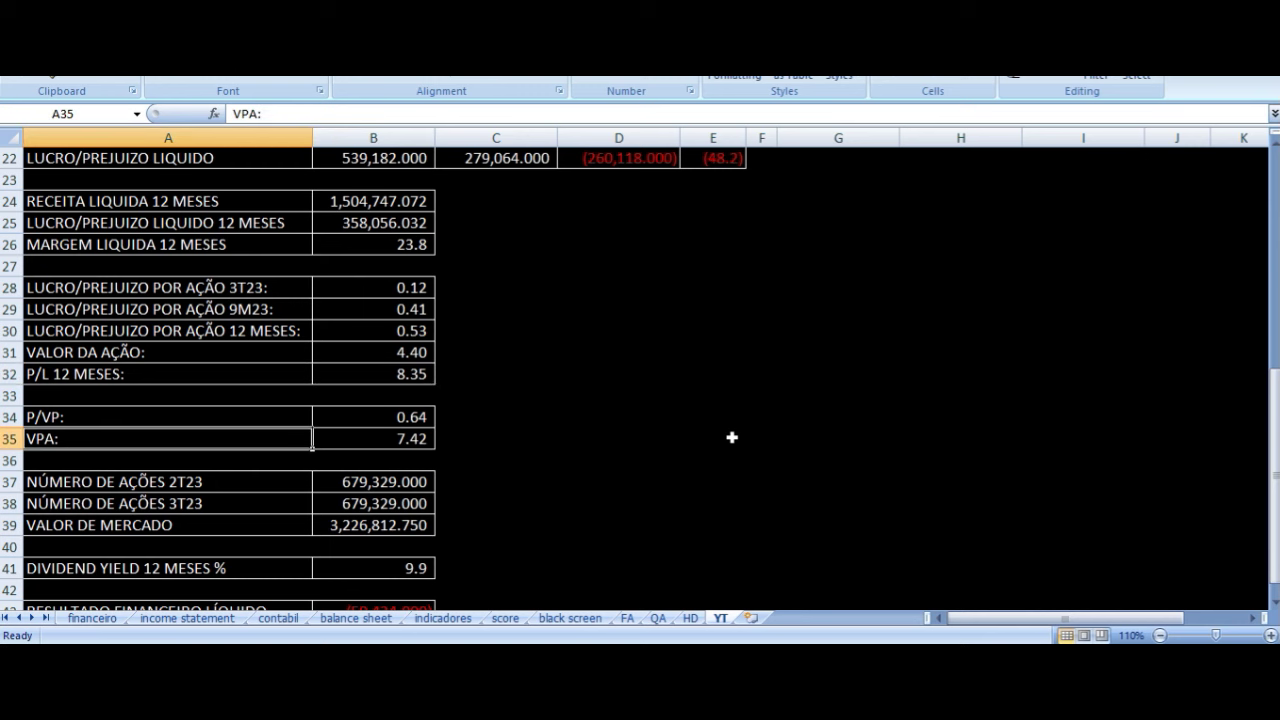
key(Right)
key(Left)
key(Right)
key(Right)
key(Left)
key(Up)
key(Up)
key(Up)
key(Up)
key(Up)
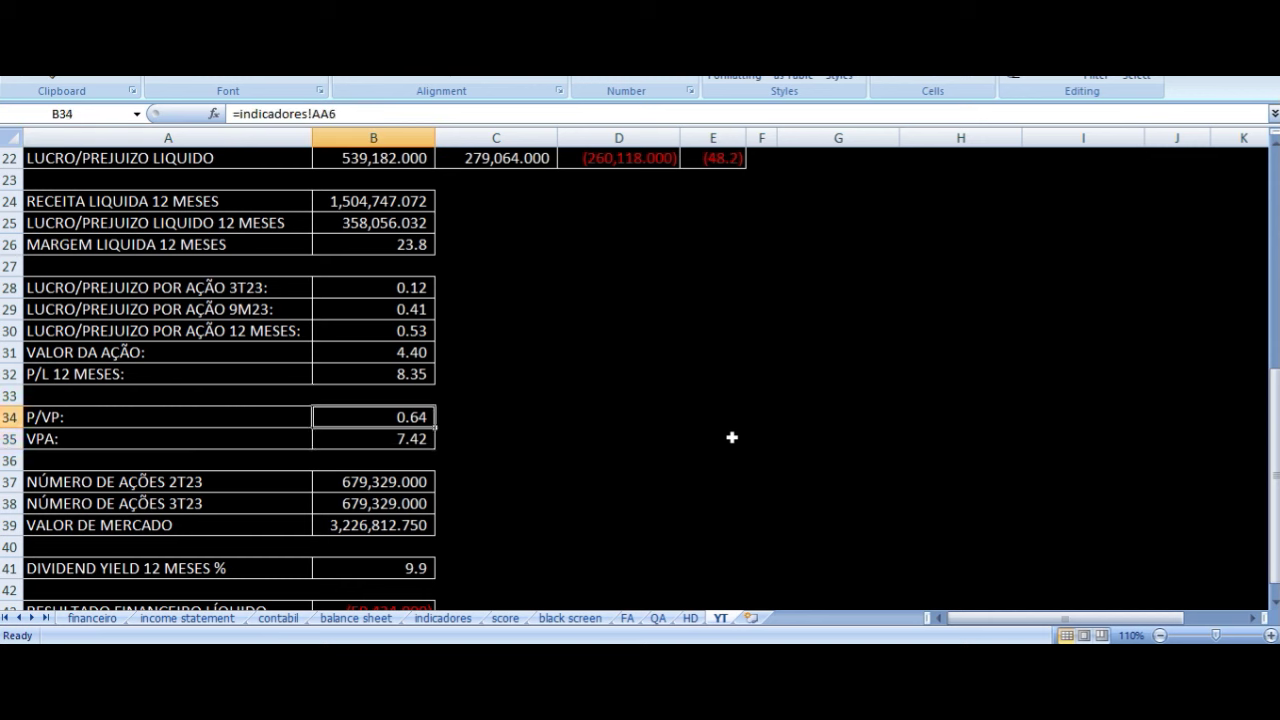
Compare the VALOR DA AÇÃO with the P/VP and VPA values, ending on the VPA value.
key(Down)
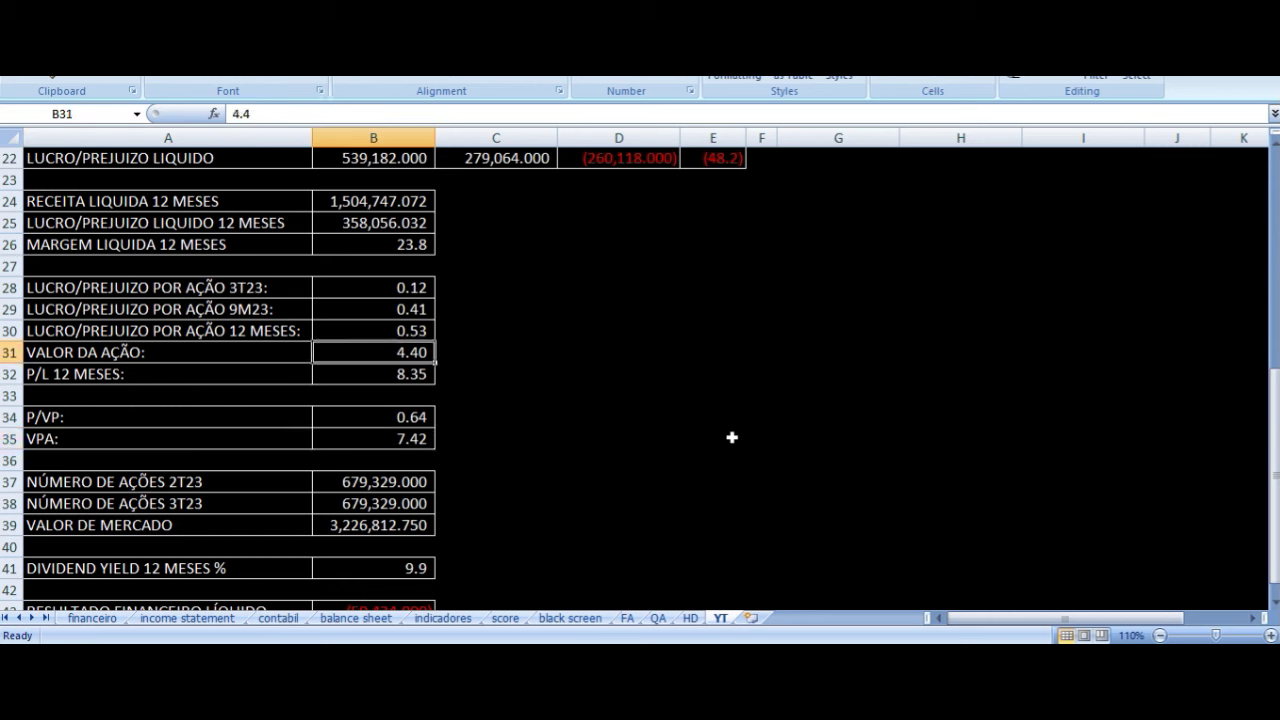
key(Down)
key(Down)
key(Down)
key(Down)
key(Up)
key(Up)
key(Up)
key(Up)
key(Down)
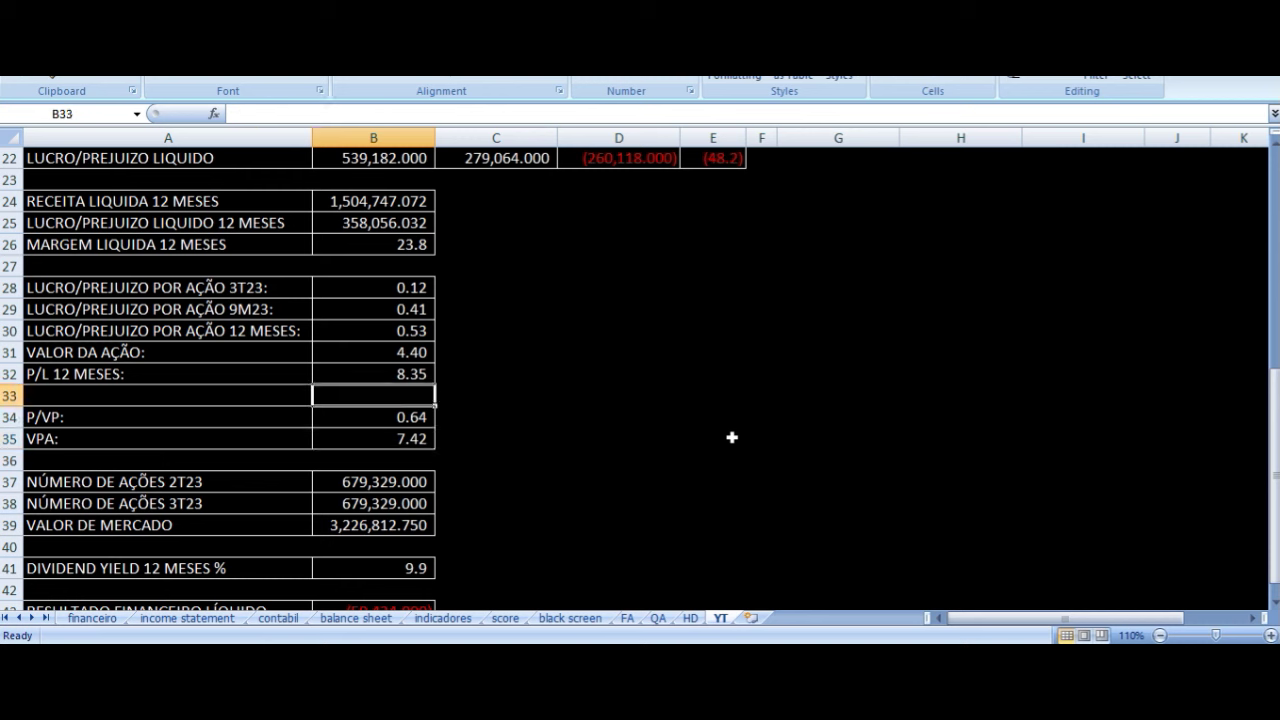
key(Down)
key(Down)
key(Down)
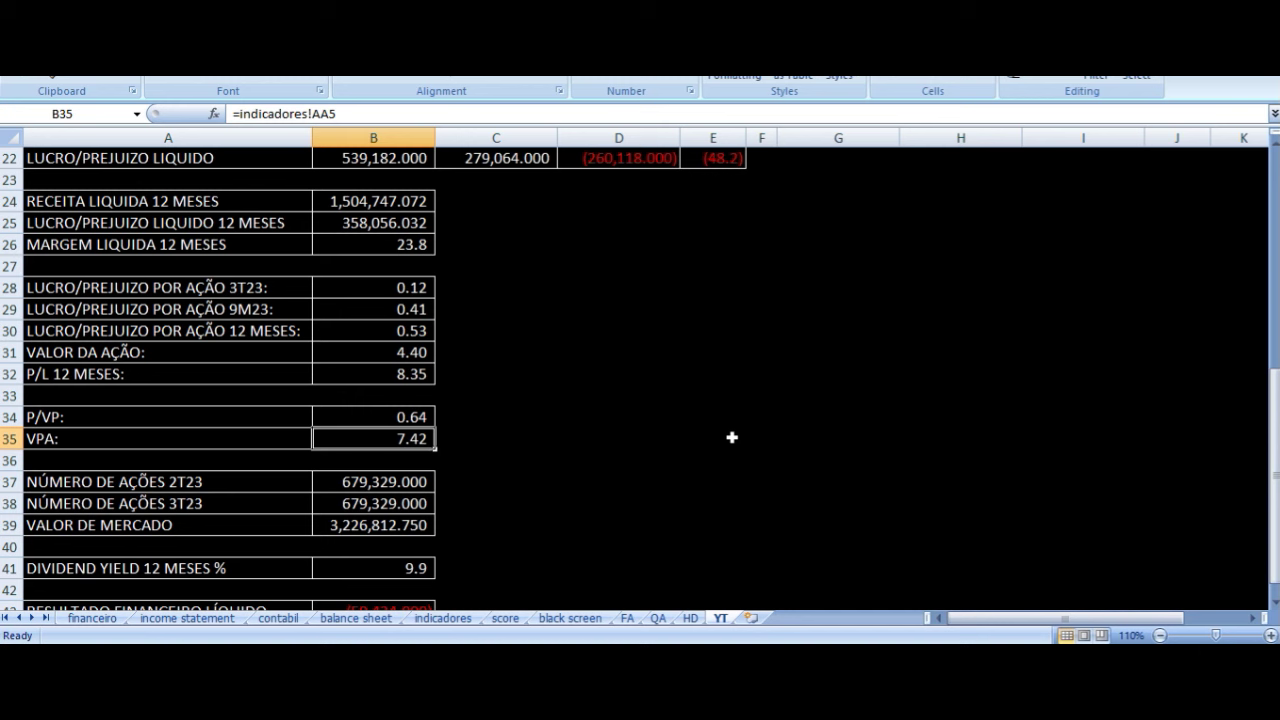
Go back up through the indicator labels to EBITDA AJUSTADO and review the 9M22 versus 9M23 table.
key(Left)
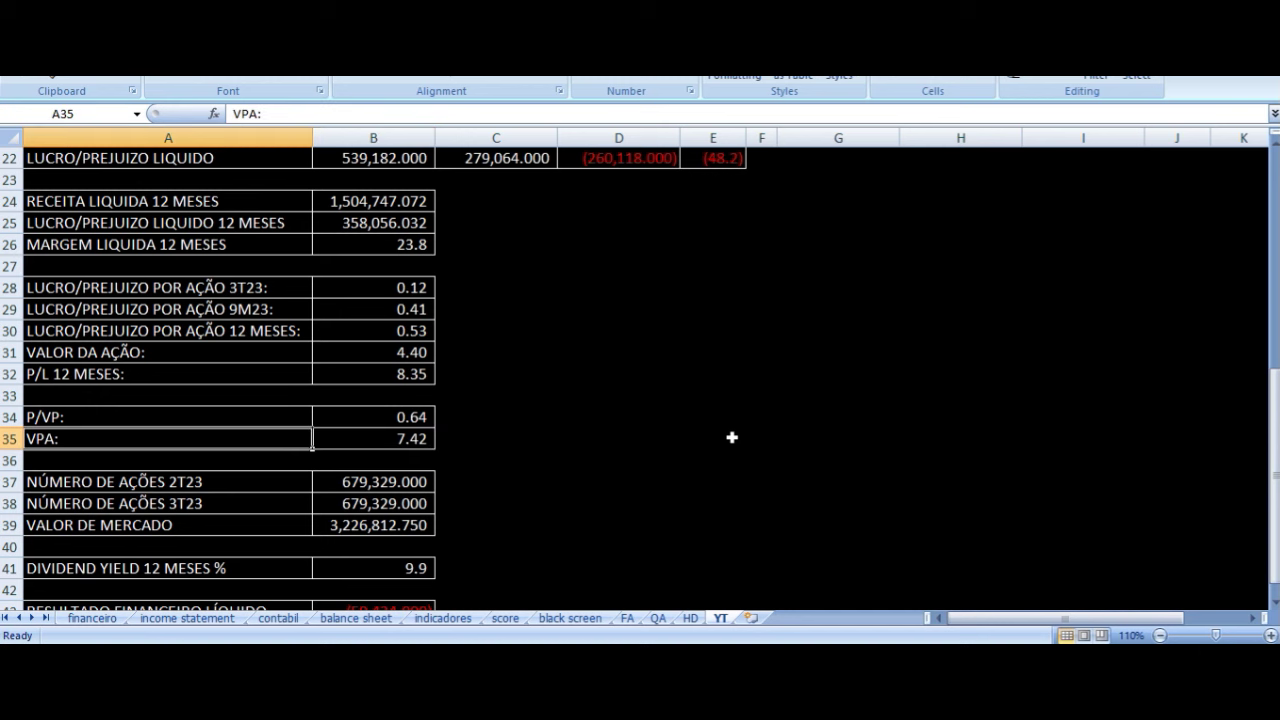
key(Up)
key(Up)
key(Up)
key(Up)
key(Up)
key(Up)
key(Up)
key(Up)
key(Up)
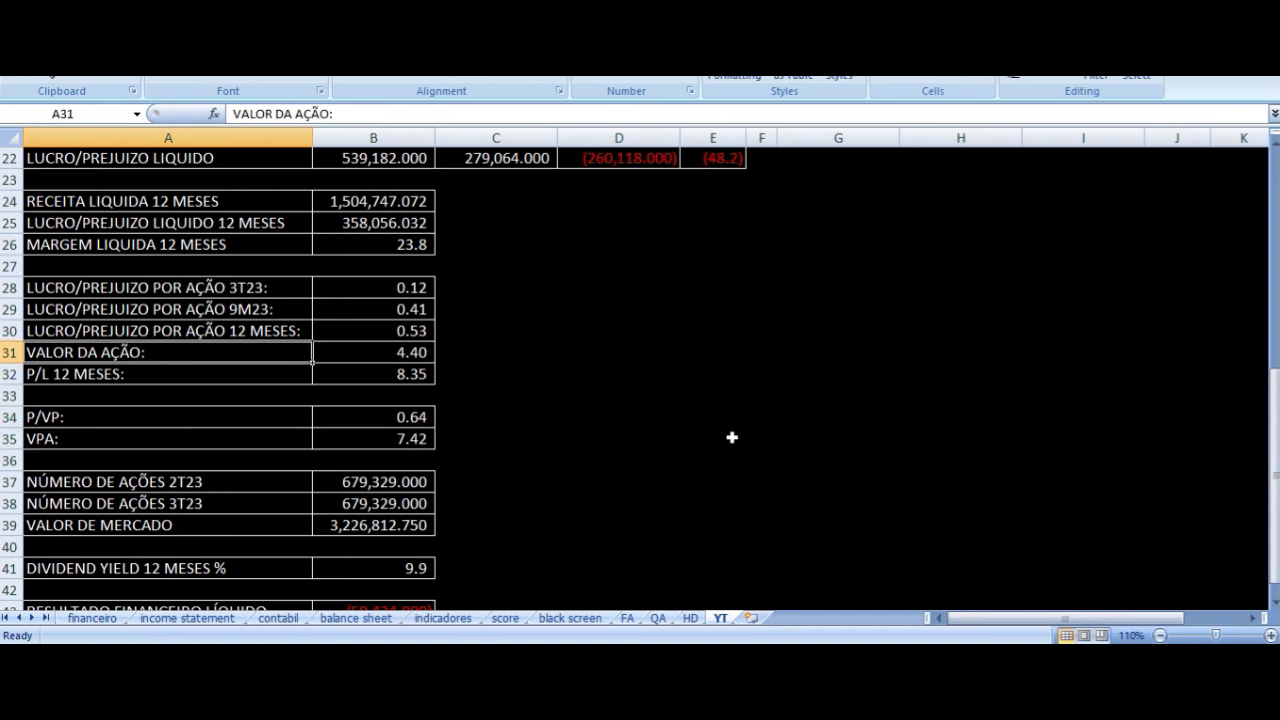
key(Up)
key(Up)
key(Up)
key(Up)
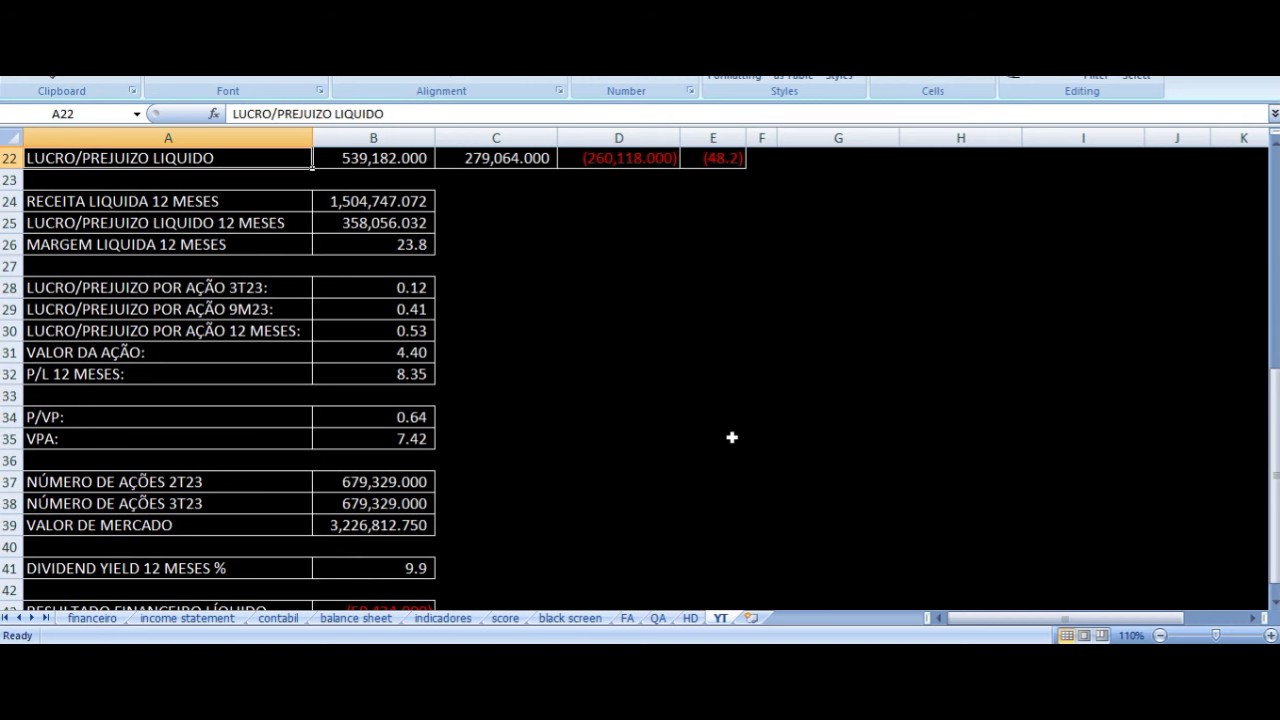
key(Up)
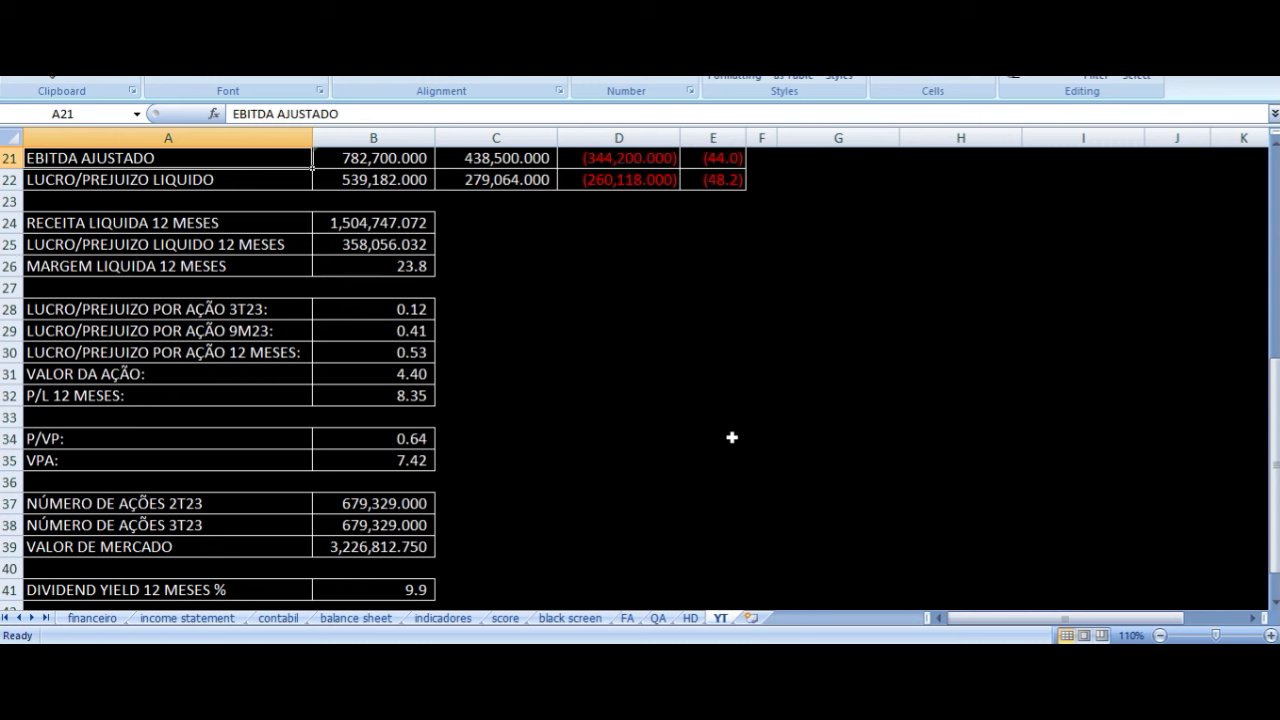
scroll(600, 424, up, 2)
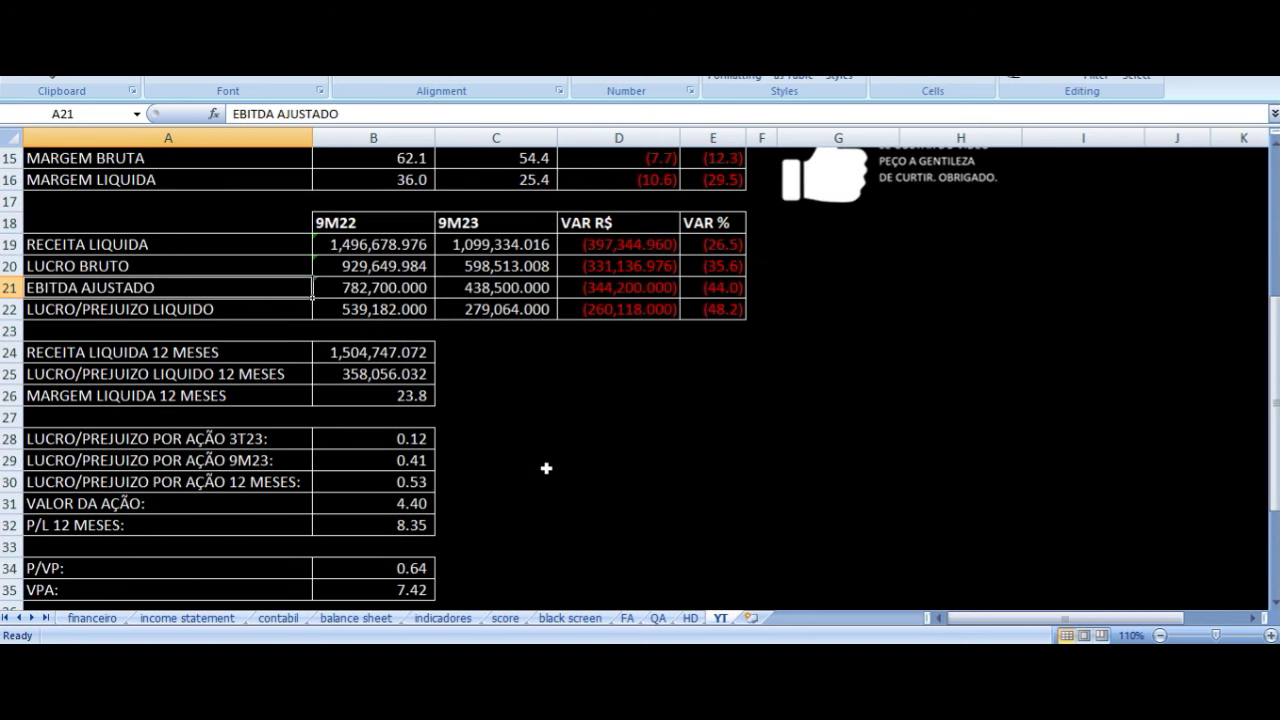
Compare the NÚMERO DE AÇÕES for 2T23 and 3T23, and check the VALOR DE MERCADO.
scroll(546, 468, down, 4)
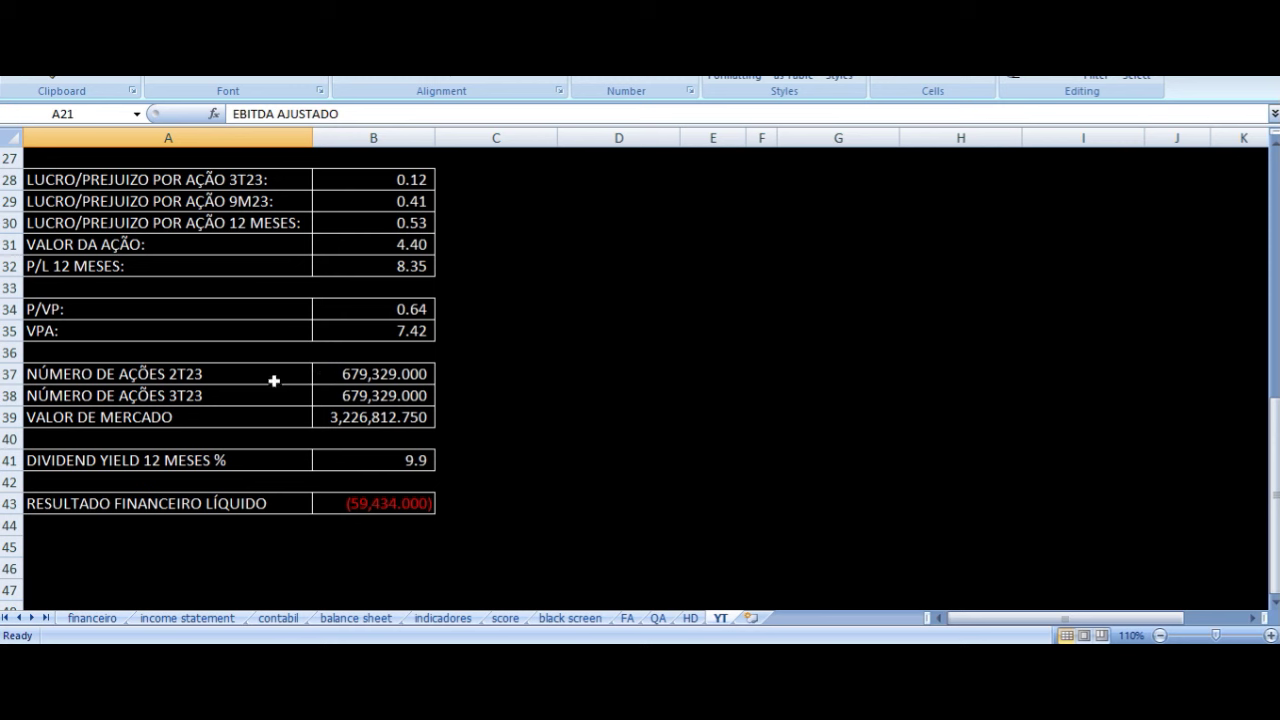
click(222, 376)
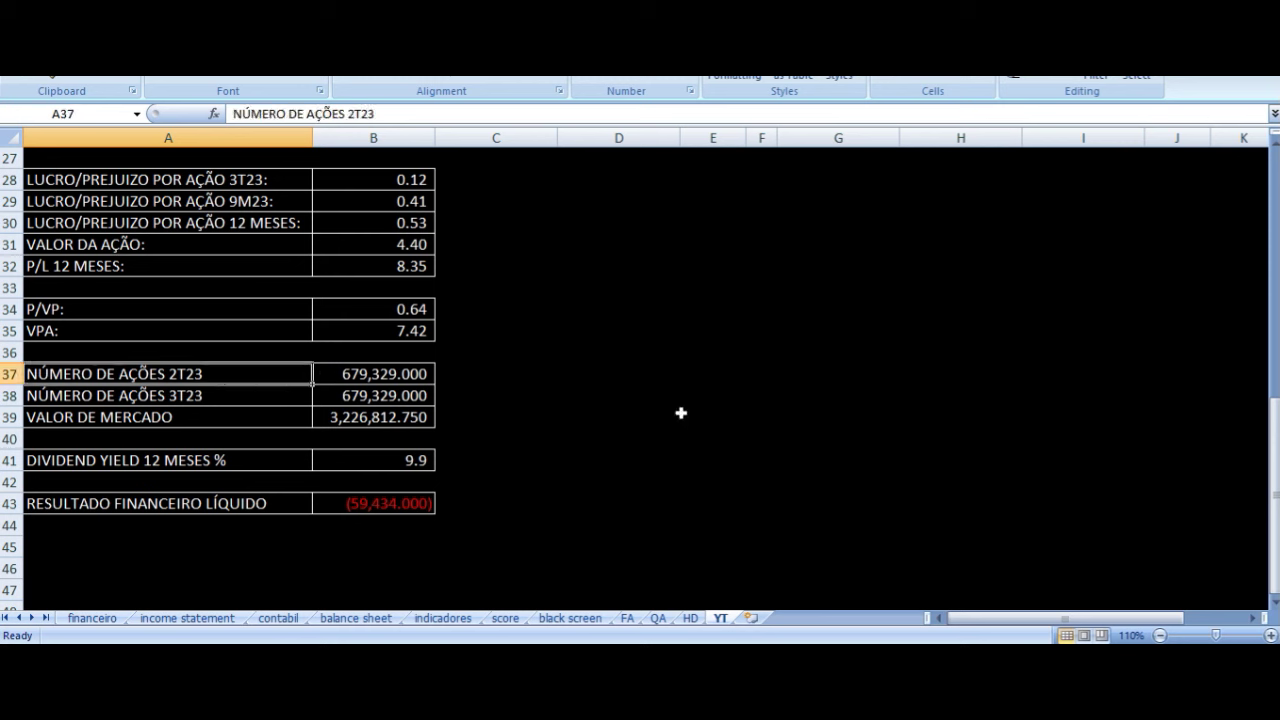
key(Down)
key(Right)
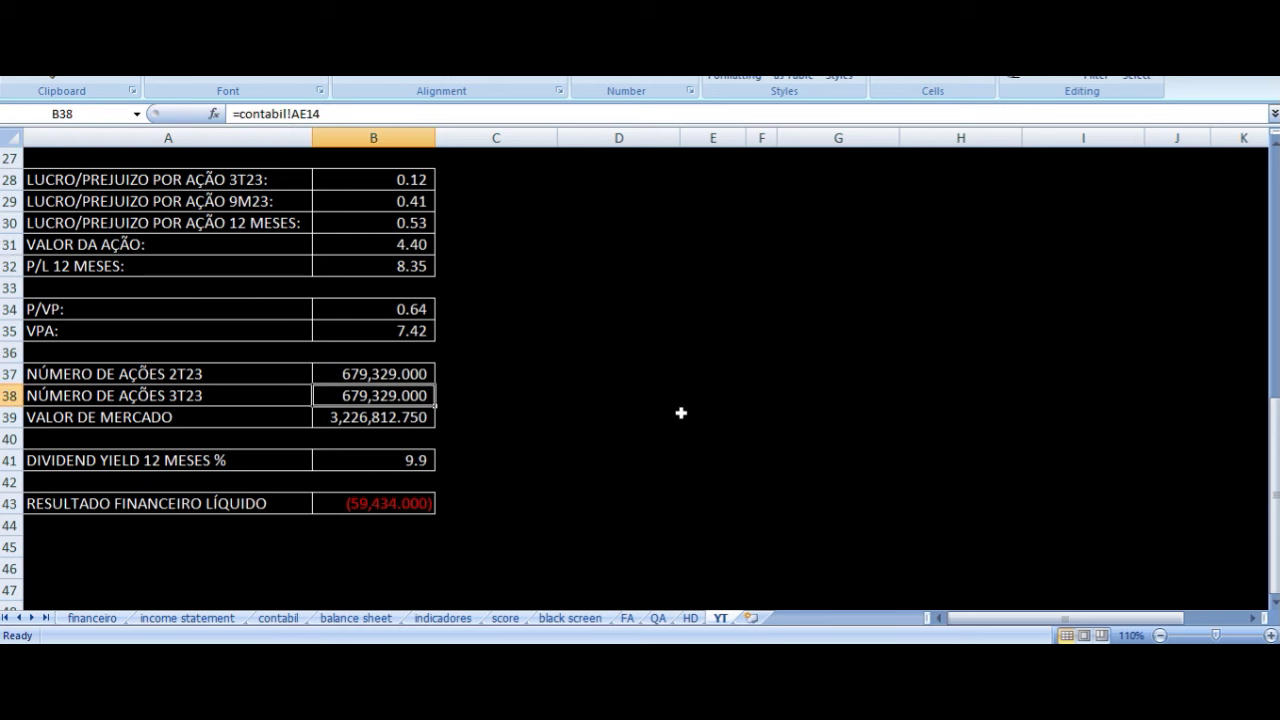
key(Down)
key(Left)
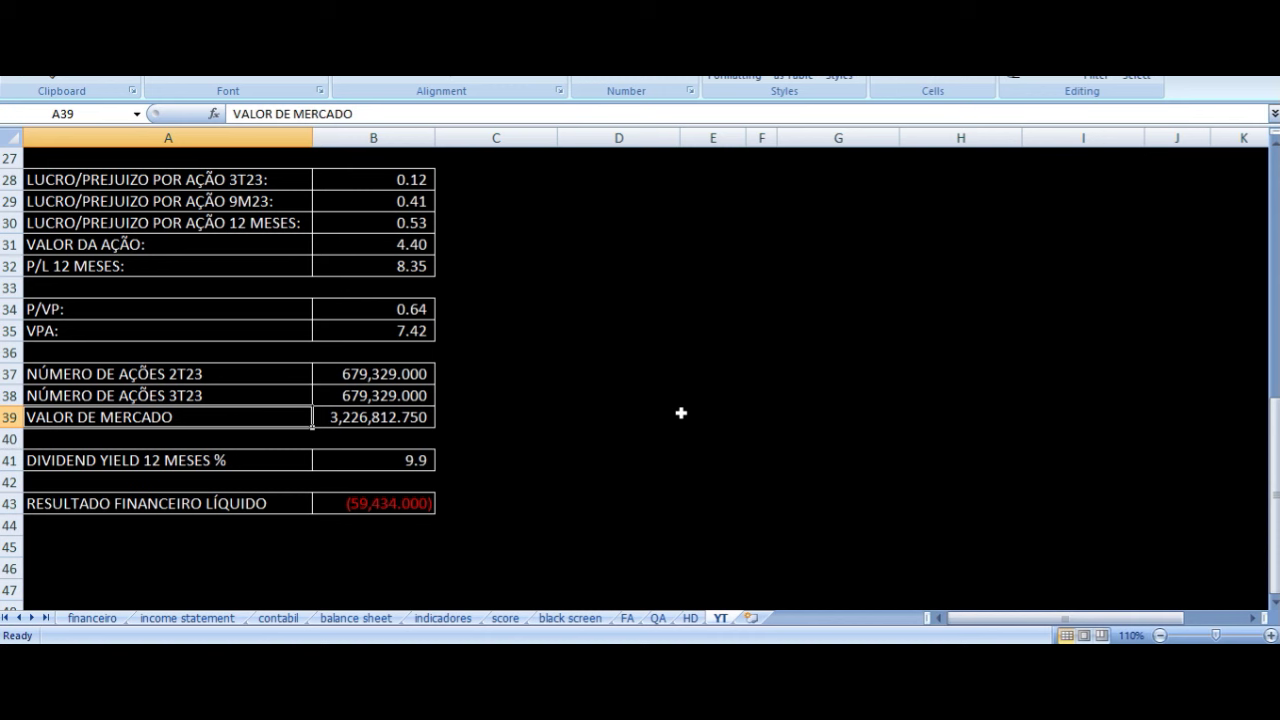
key(Right)
Review the DIVIDEND YIELD 12 MESES % and RESULTADO FINANCEIRO LÍQUIDO rows, and return to the beginning of the sheet.
key(Down)
key(Down)
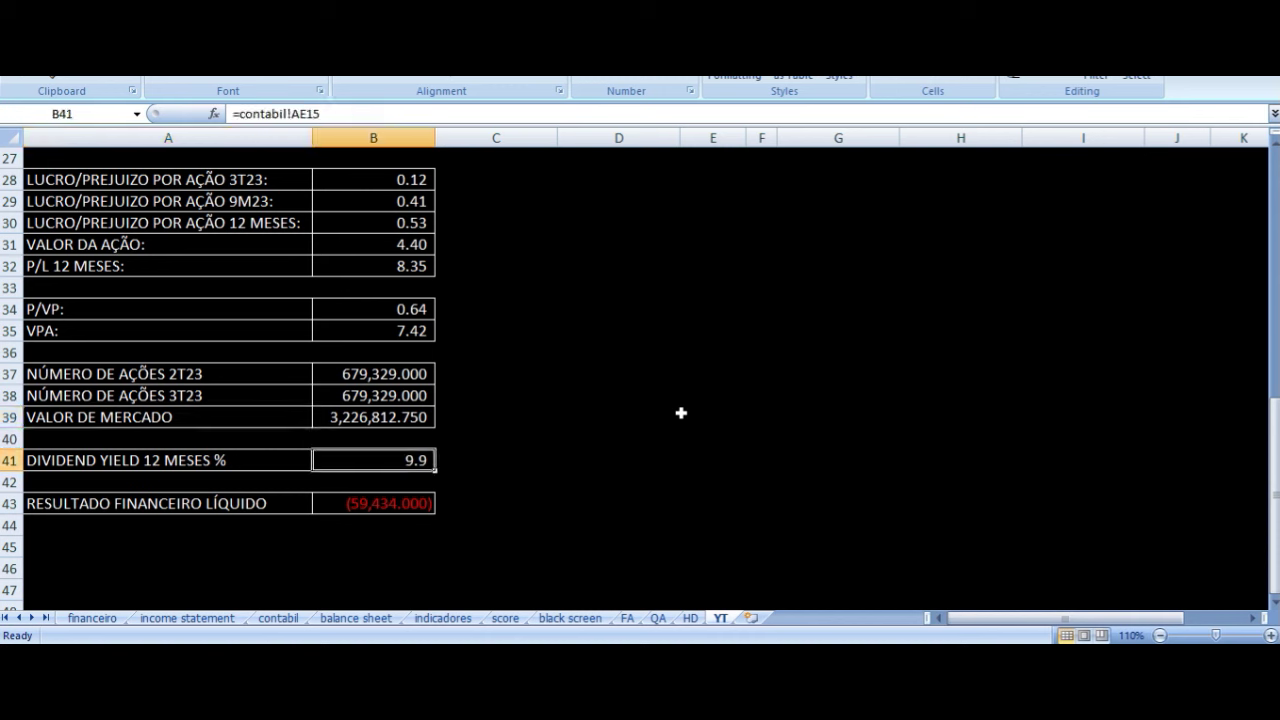
key(Left)
key(Right)
key(Down)
key(Down)
key(Left)
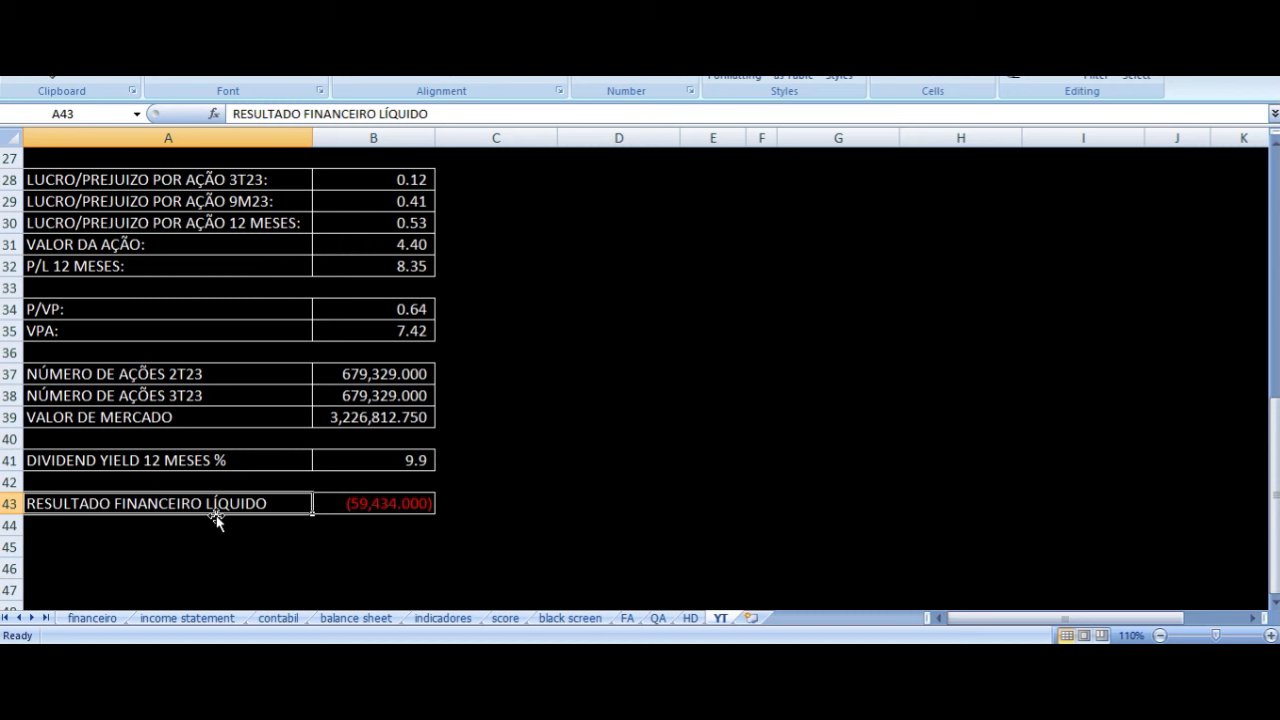
scroll(566, 420, down, 2)
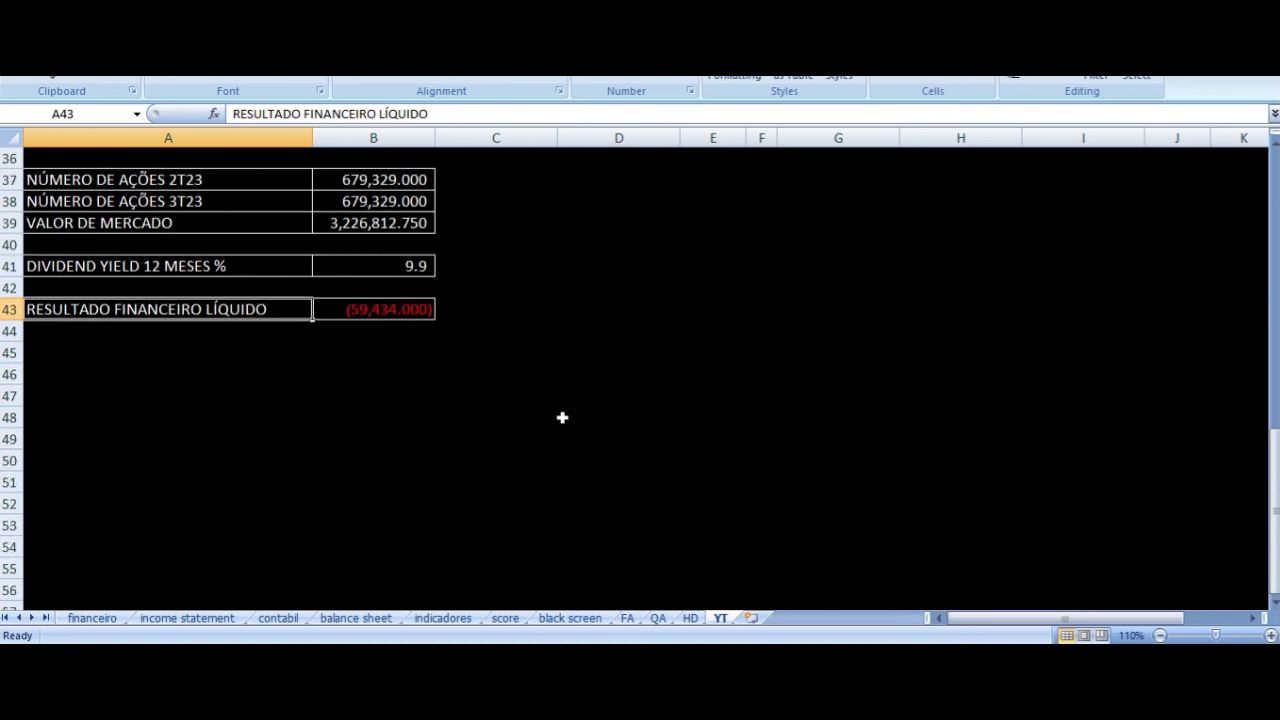
scroll(563, 420, up, 11)
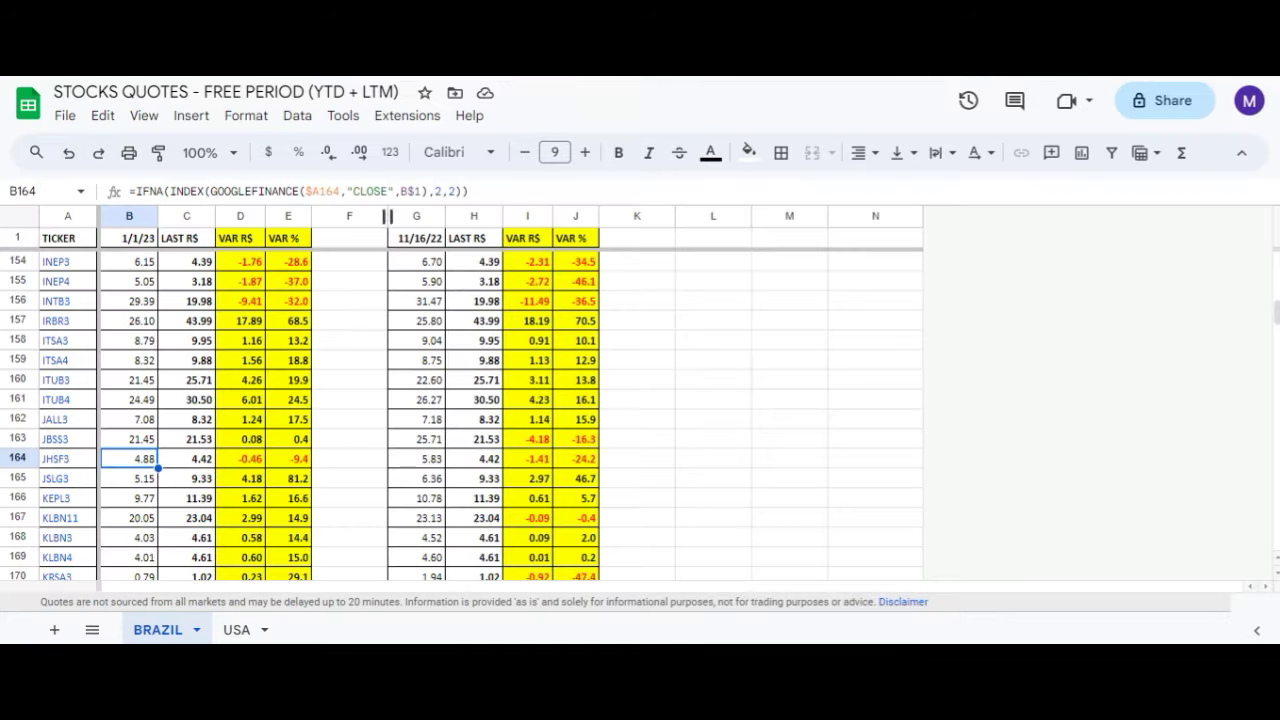
Switch to the STOCKS QUOTES Google Sheet and review JHSF3's 1/1/23 price, last price and year-to-date variation in R$ and percent.
click(349, 460)
key(Left)
key(Left)
key(Left)
key(Left)
key(Right)
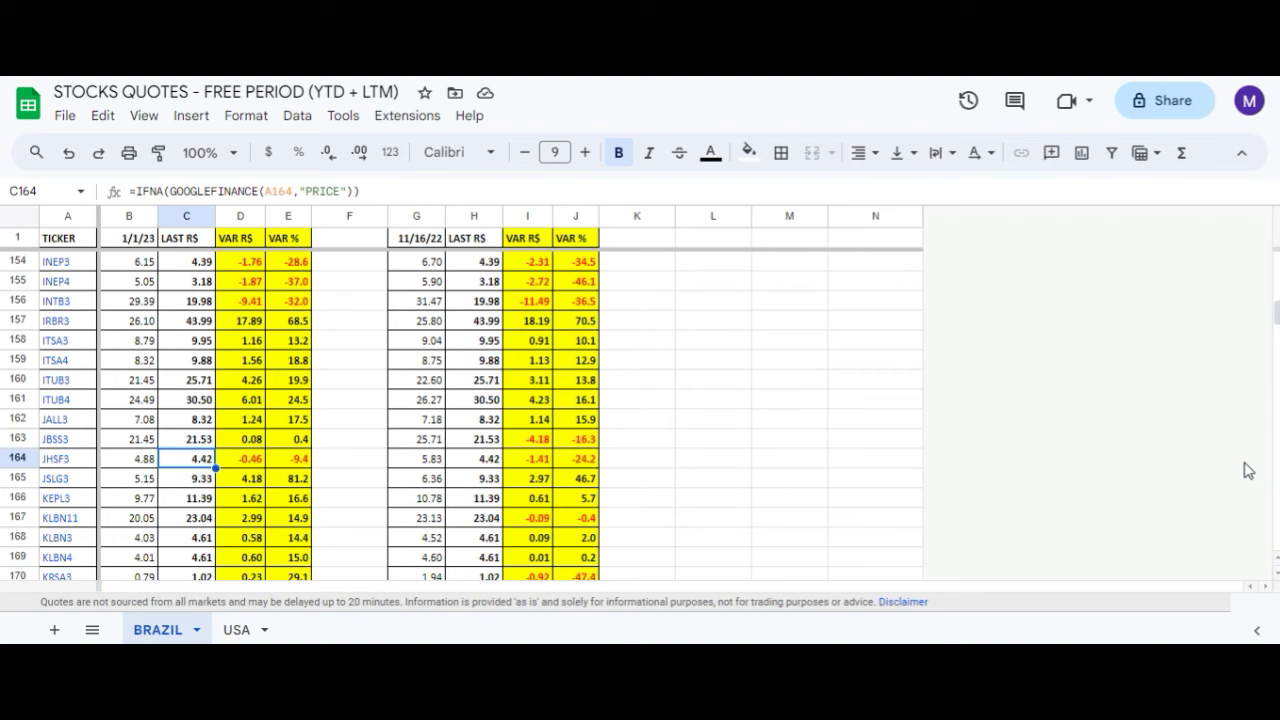
key(Right)
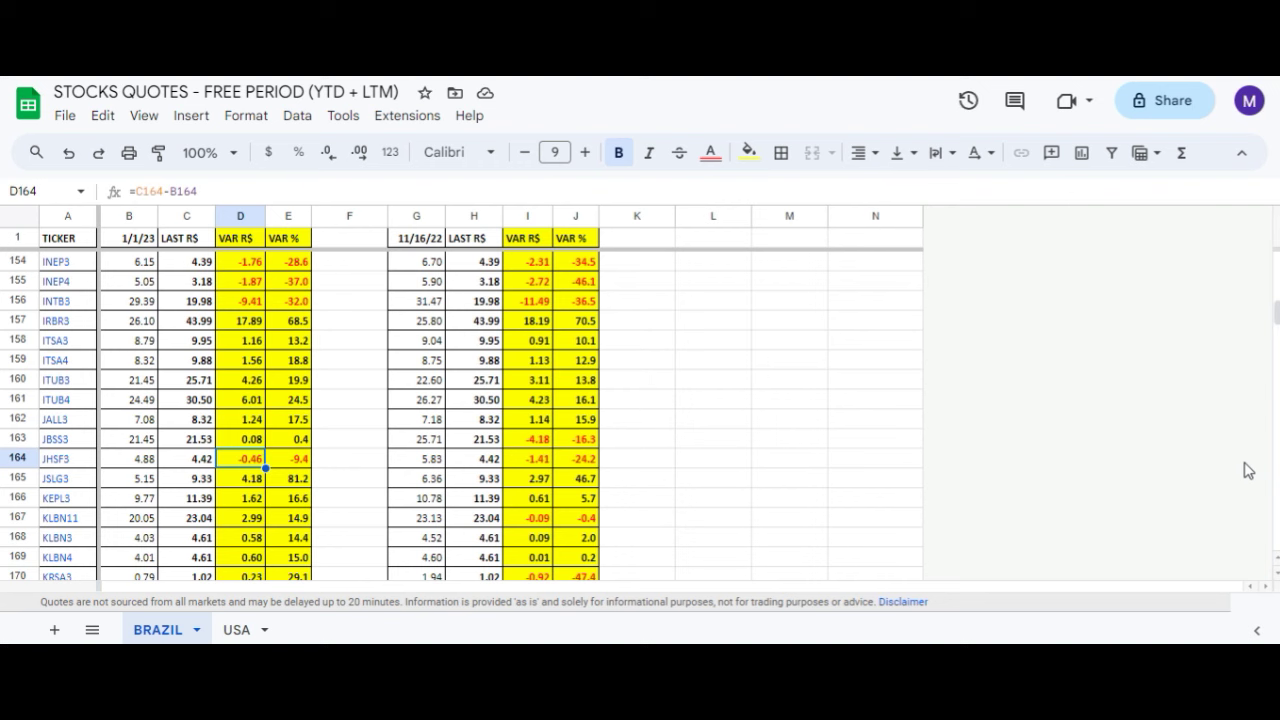
key(Right)
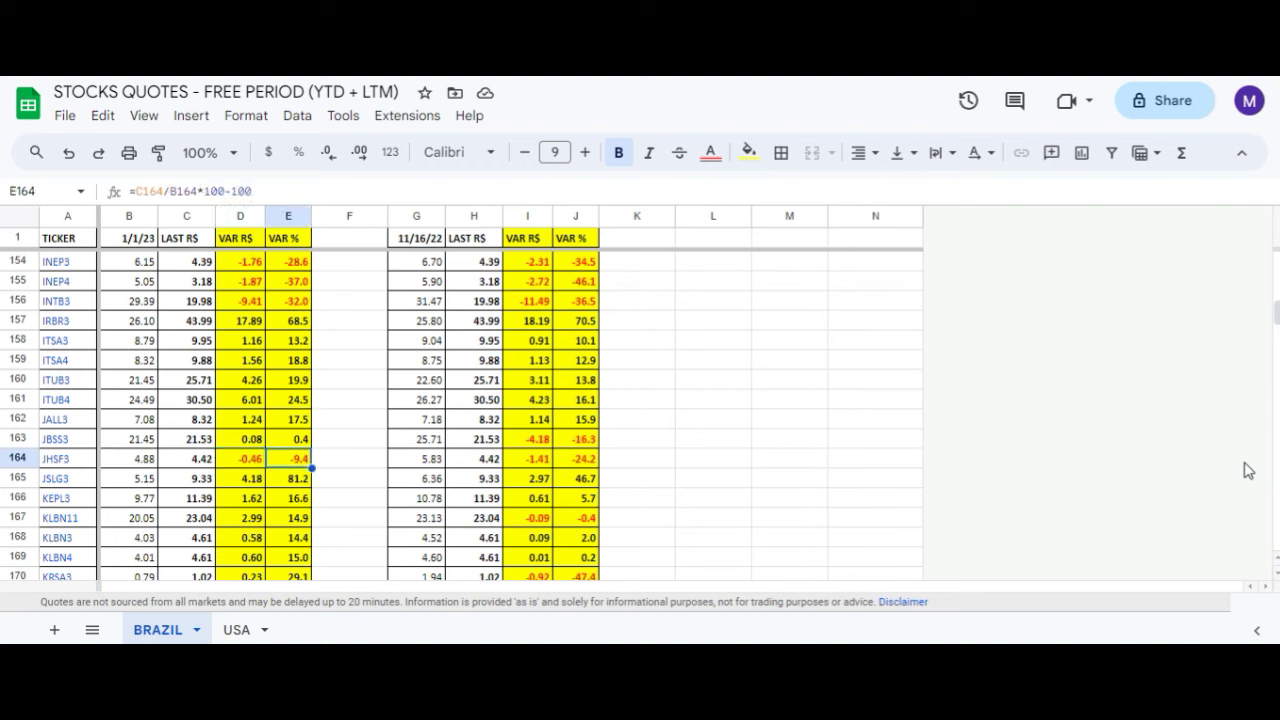
Review JHSF3's 11/16/22 price, last price and 12-month variation in R$ and percent.
key(Right)
key(Right)
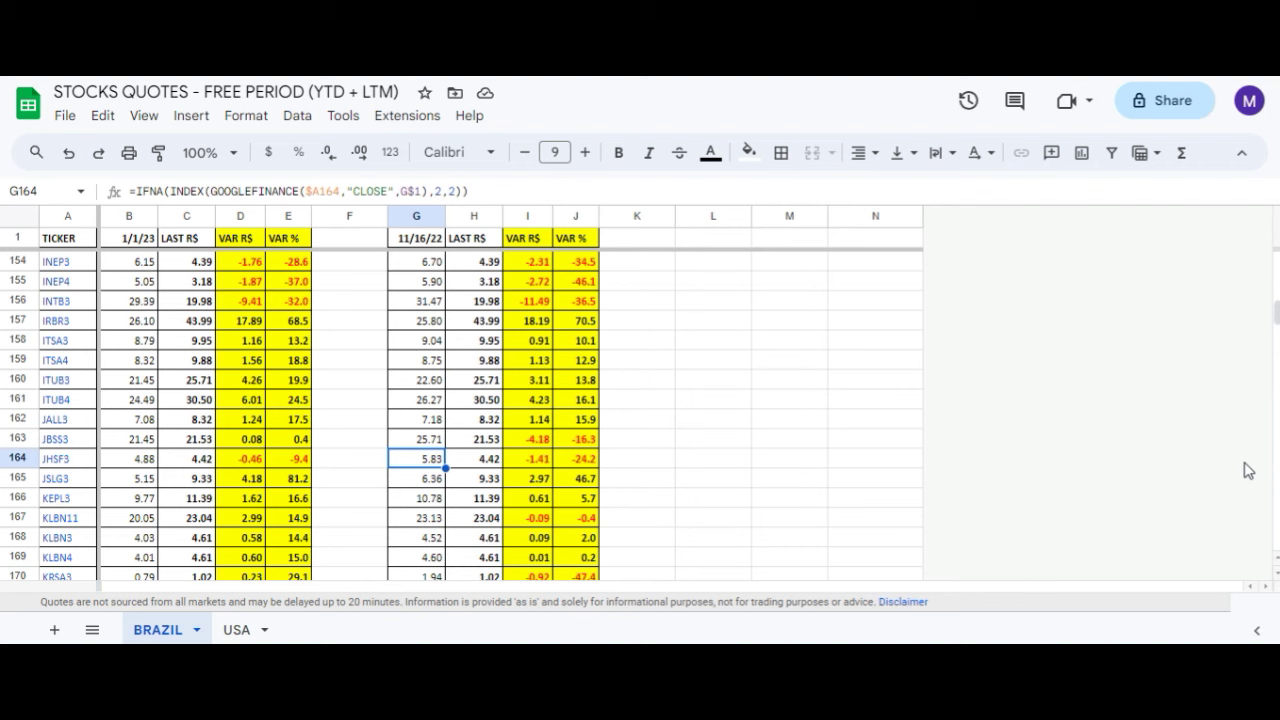
key(Right)
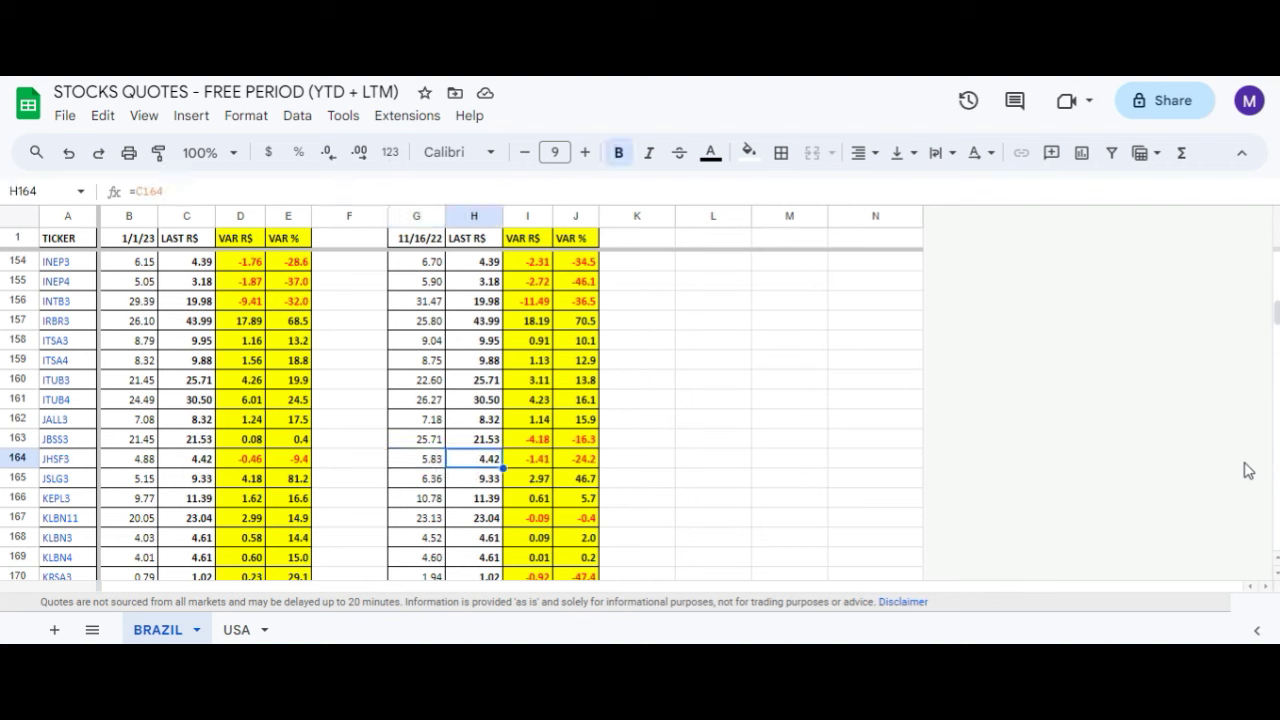
key(Right)
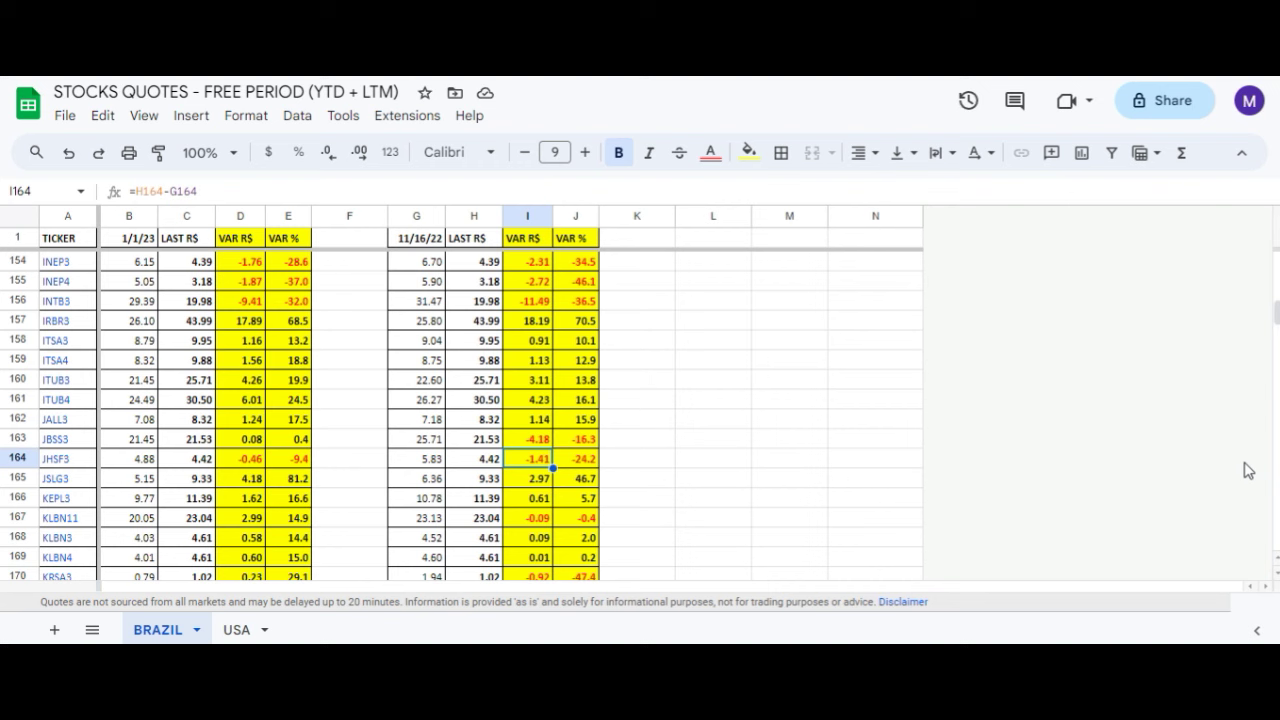
key(Right)
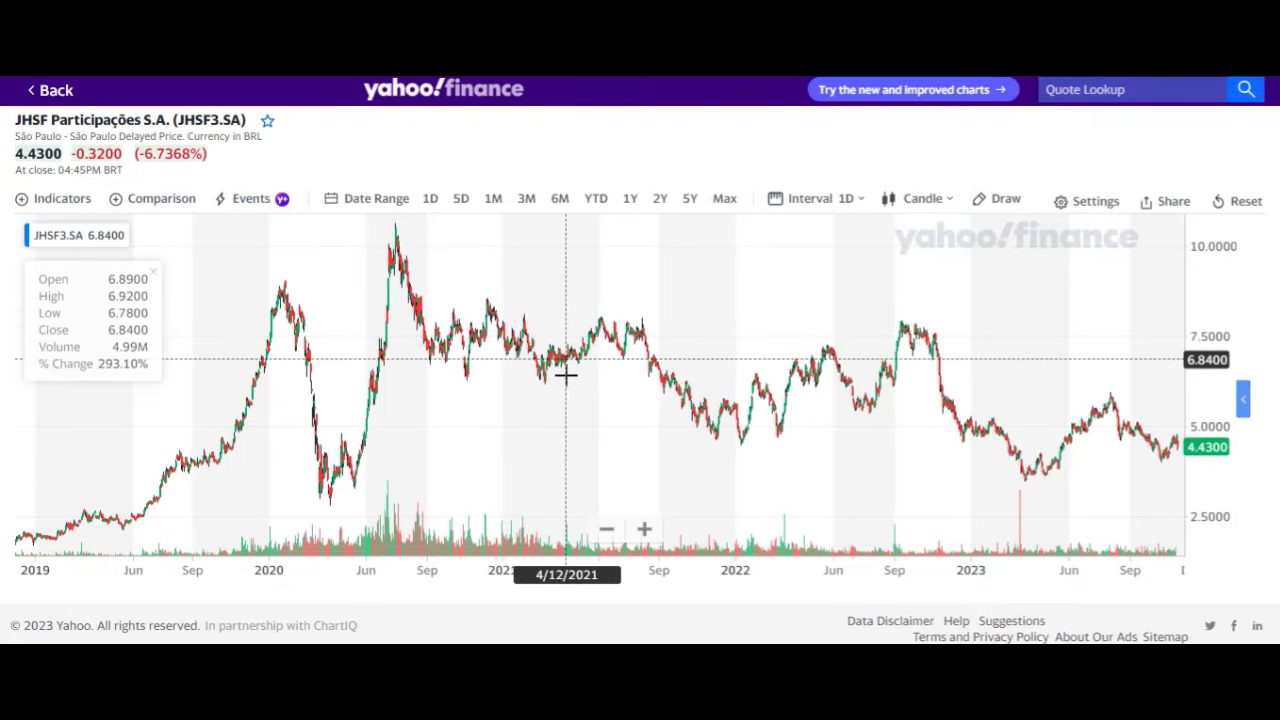
Switch to the Yahoo Finance chart of JHSF3.SA, set its interval to 1 month, and examine the price history around 2020.
click(830, 200)
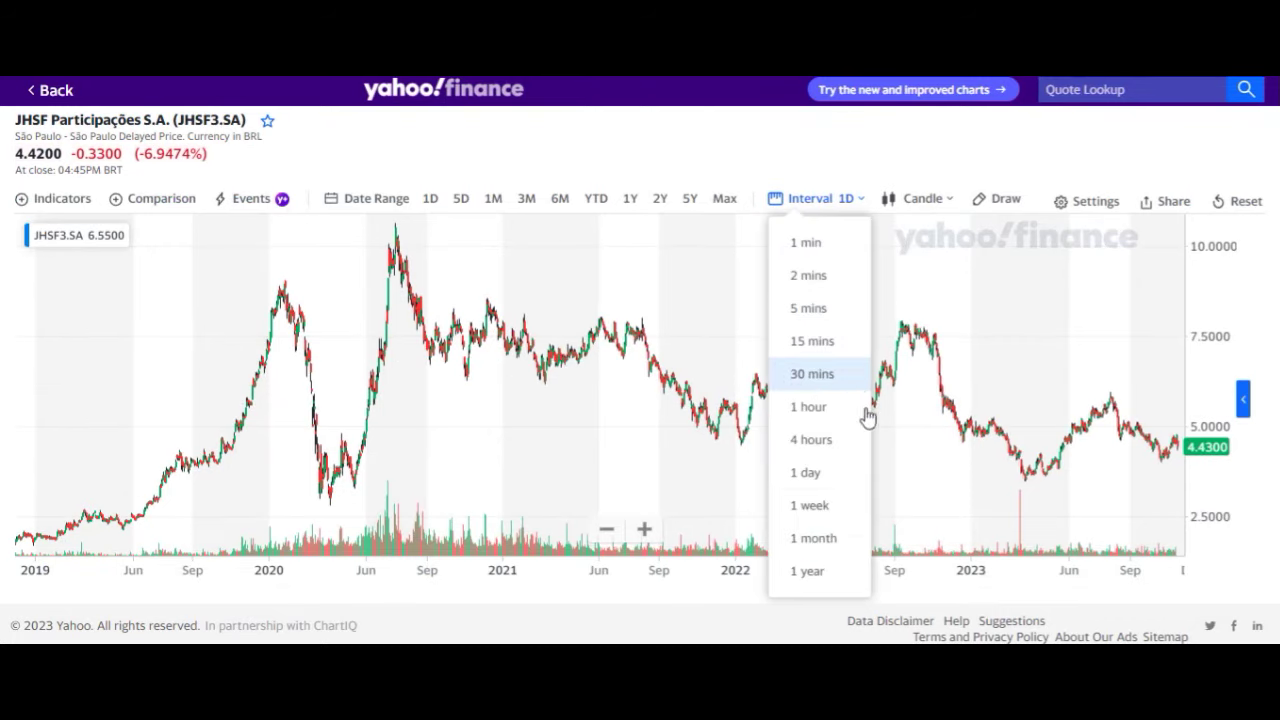
click(815, 538)
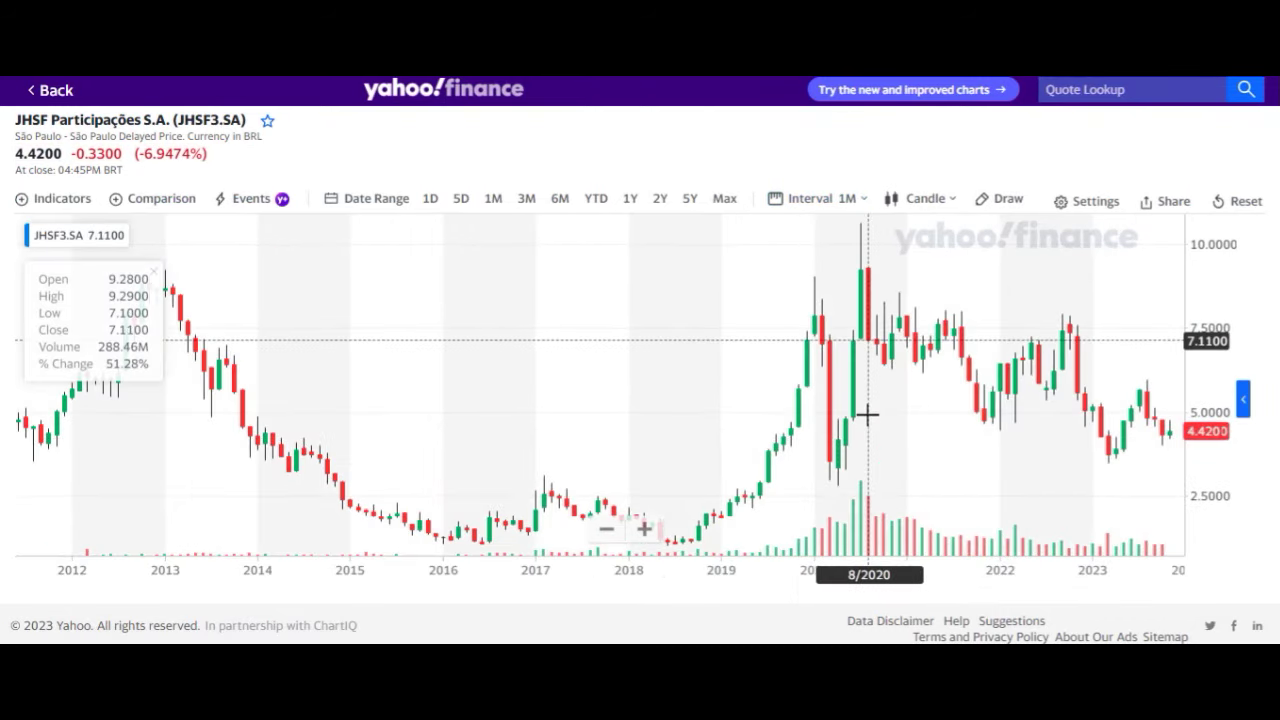
scroll(860, 415, up, 3)
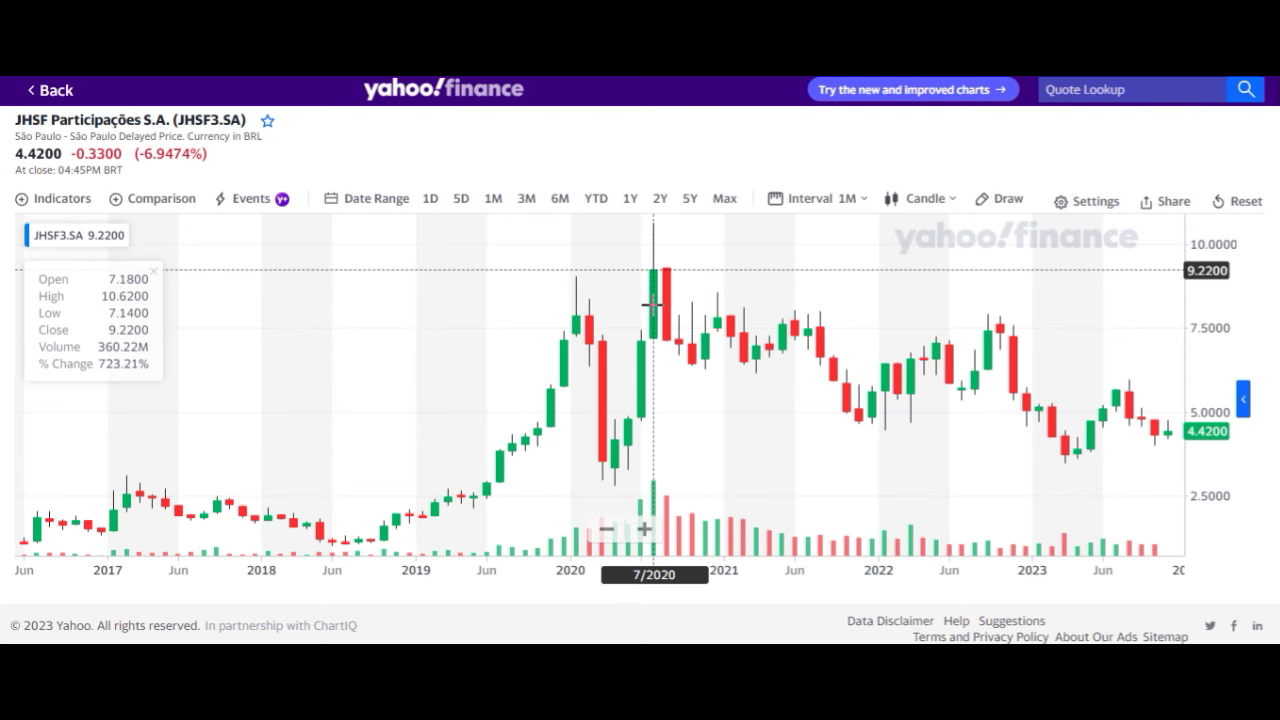
scroll(653, 303, down, 5)
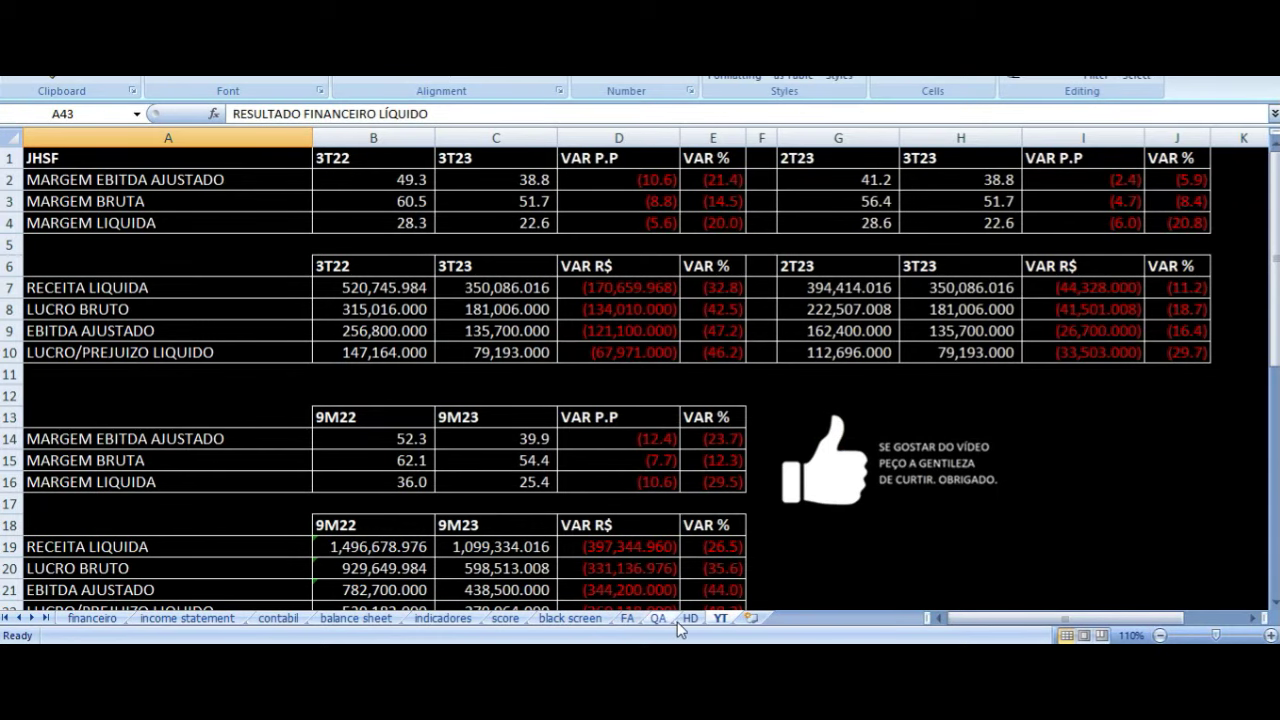
Switch to the Excel workbook's HD sheet and go to the 2014 net revenue in the annual results table.
click(690, 618)
click(450, 255)
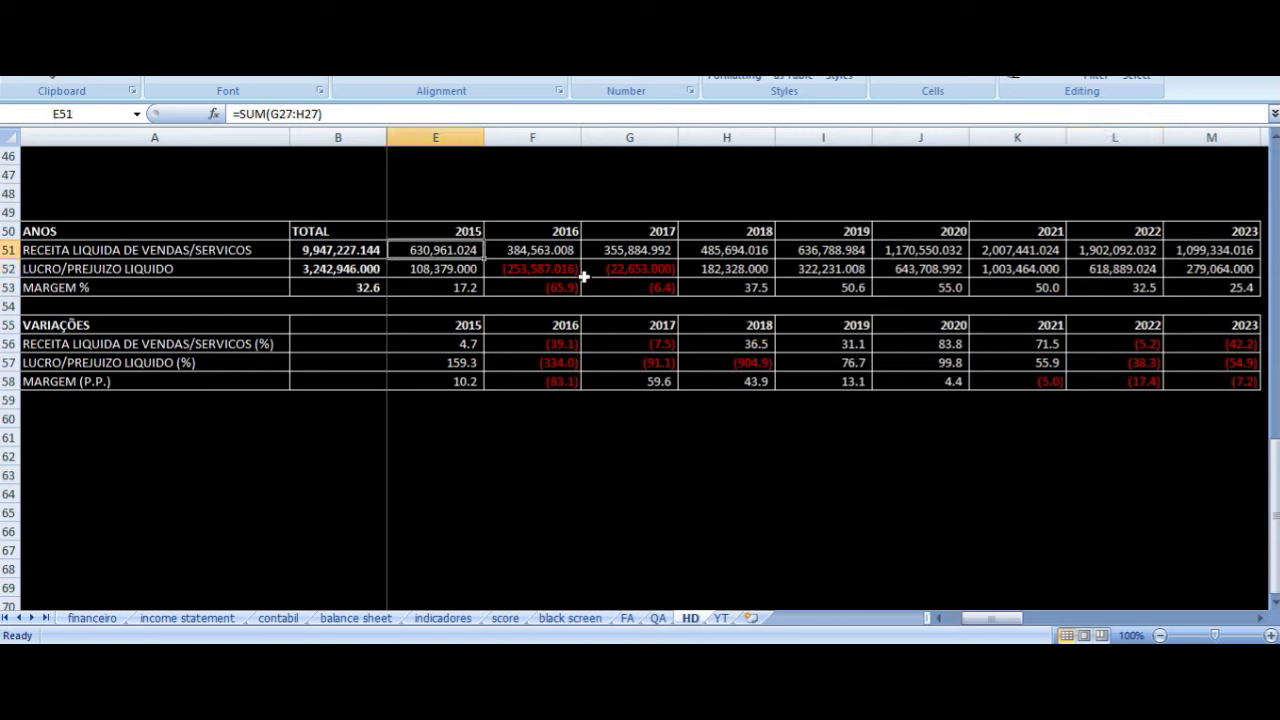
key(Home)
key(Right)
key(Right)
key(Right)
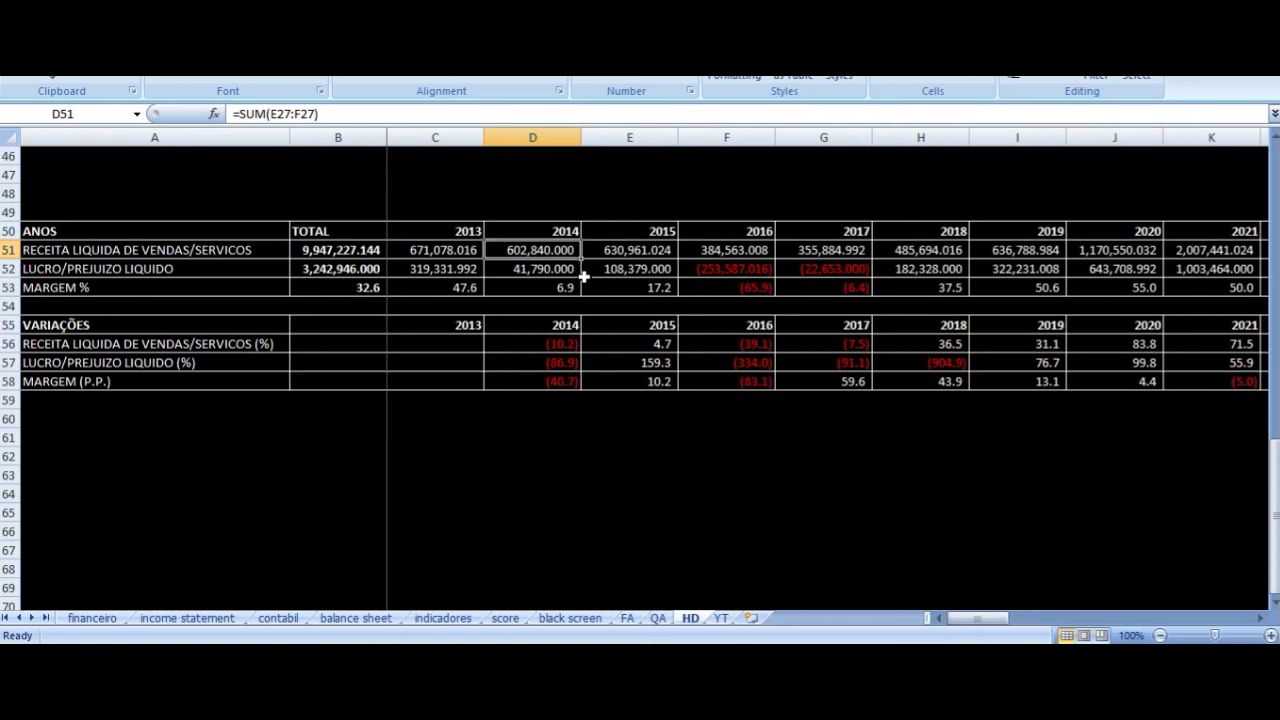
Compare the 2014 net revenue, profit and margin with those of 2013 in the annual table.
key(Left)
key(Right)
key(Up)
key(Down)
key(Down)
key(Down)
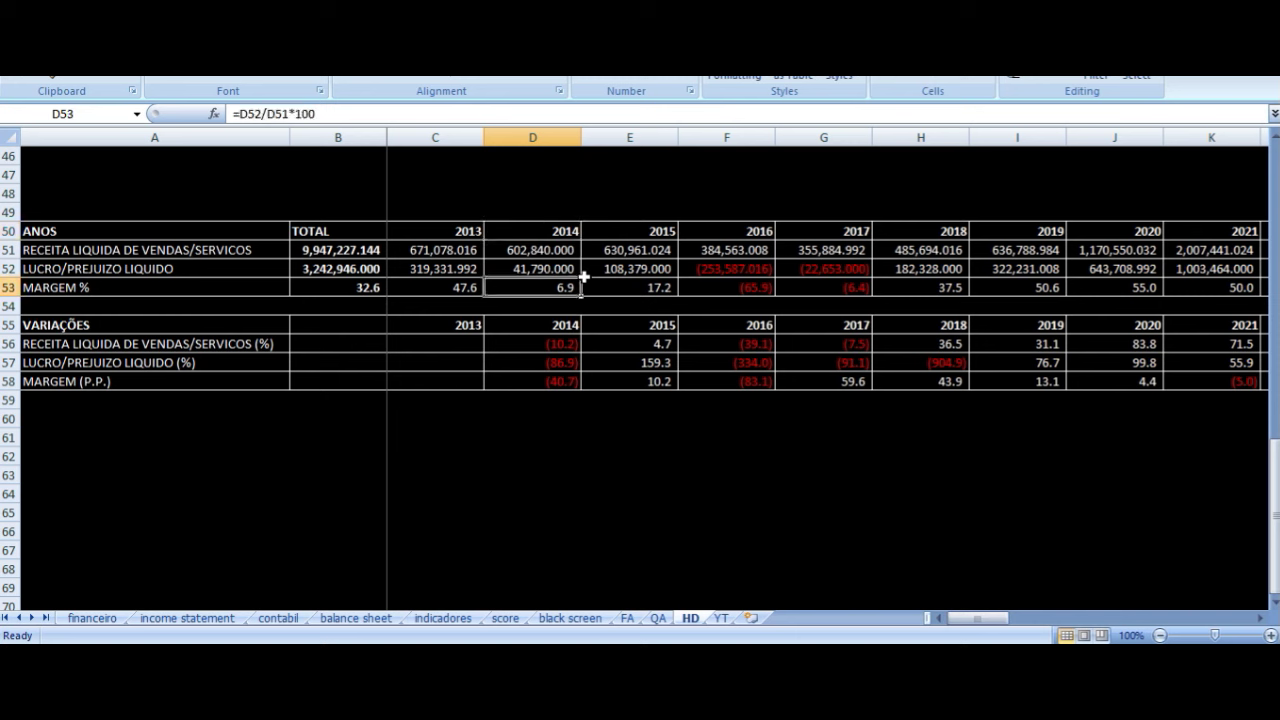
key(Left)
key(Right)
key(Up)
key(Up)
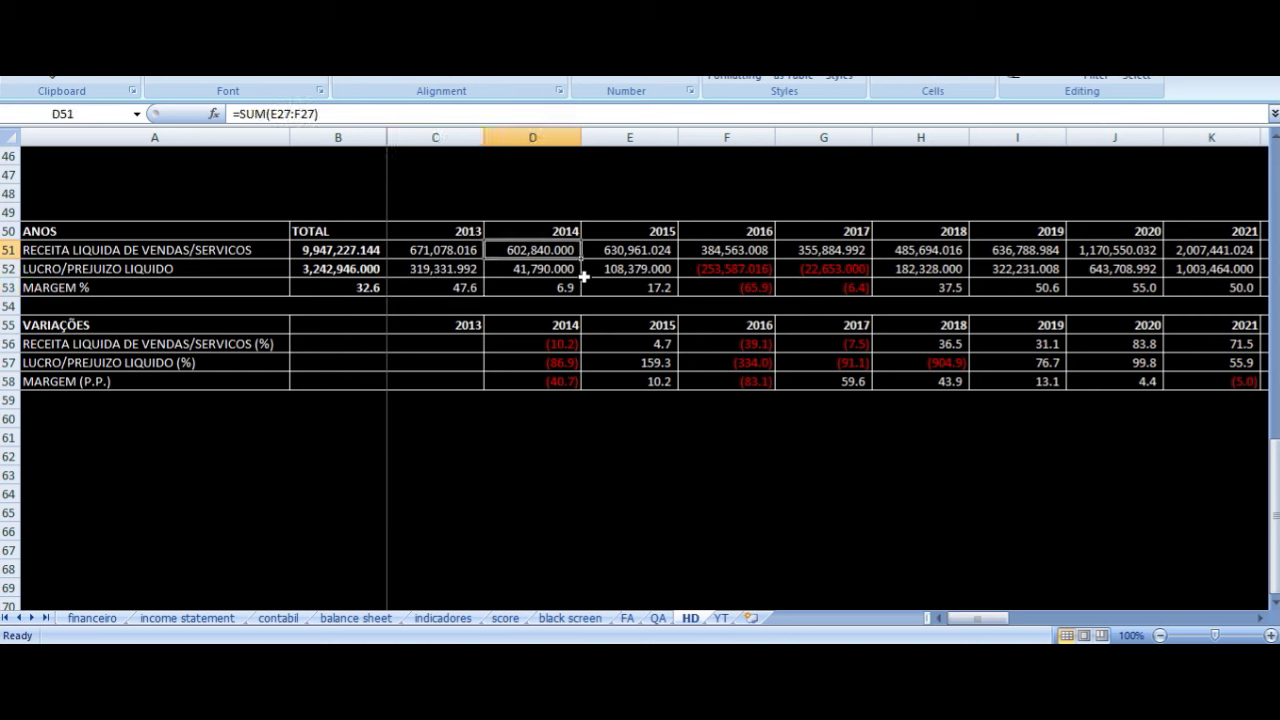
Compare the 2015 RECEITA LIQUIDA with 2014 and check its percentage change in the VARIAÇÕES table.
key(Right)
key(Left)
key(Right)
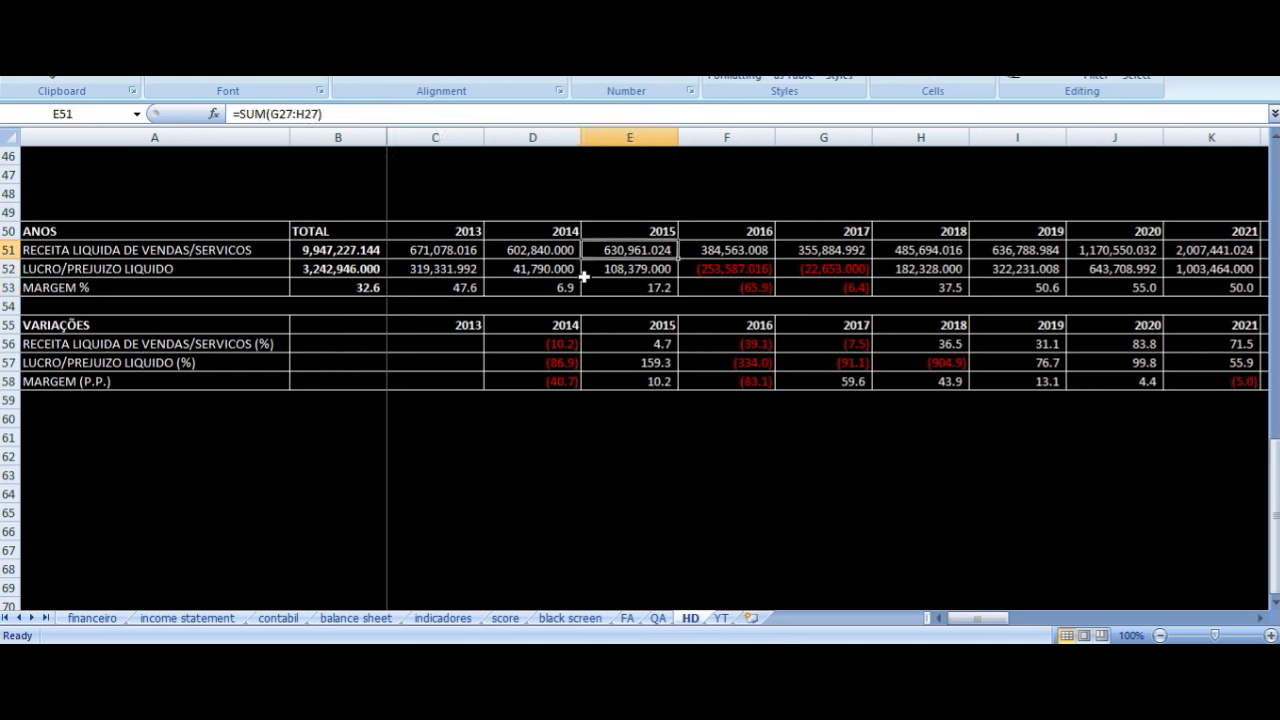
key(Down)
key(Down)
key(Down)
key(Down)
key(Down)
key(Up)
key(Up)
key(Up)
key(Up)
key(Up)
Check the 2015 LUCRO/PREJUIZO LIQUIDO and its percentage change, and compare it with the 2014 profit.
key(Down)
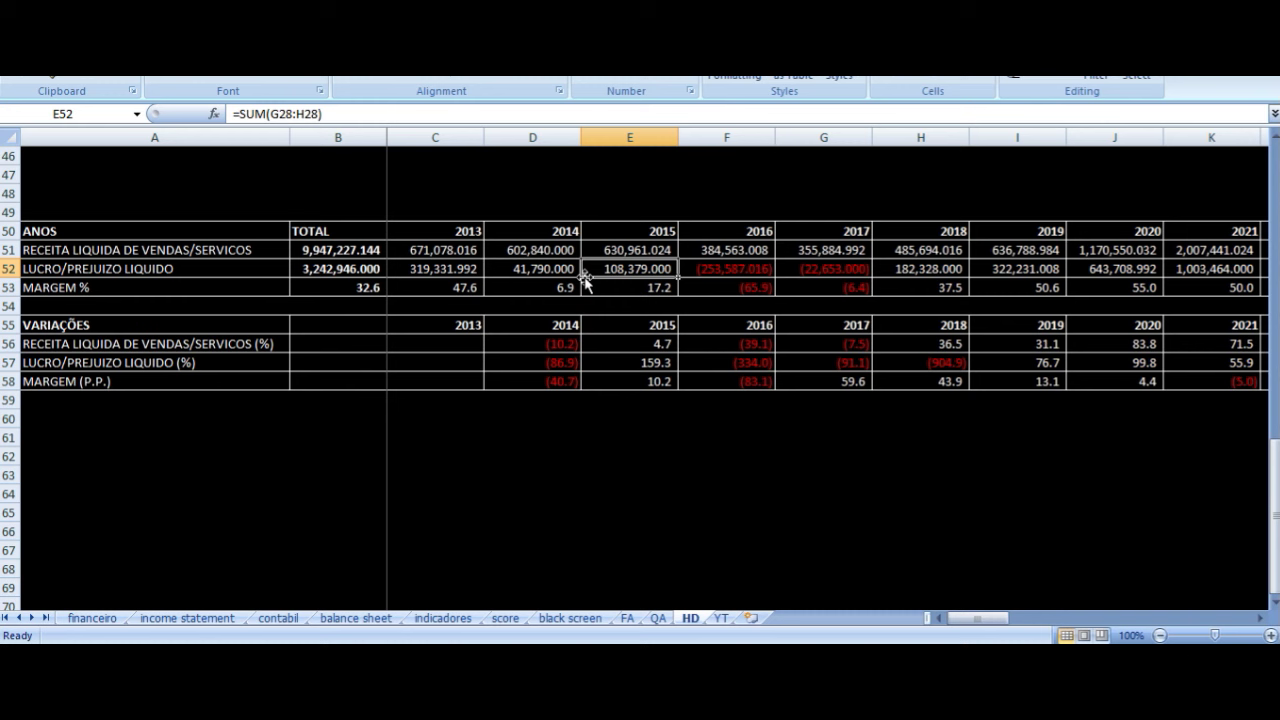
key(Down)
key(Down)
key(Down)
key(Down)
key(Down)
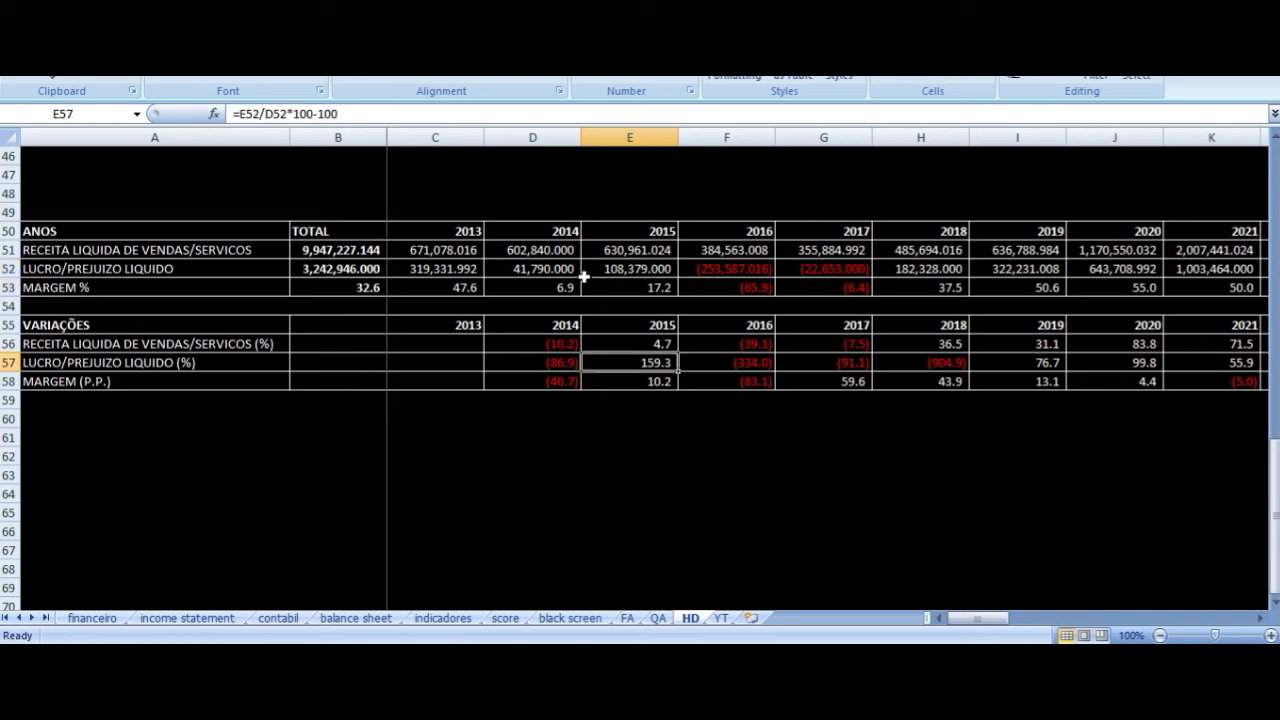
key(Up)
key(Up)
key(Up)
key(Up)
key(Up)
key(Left)
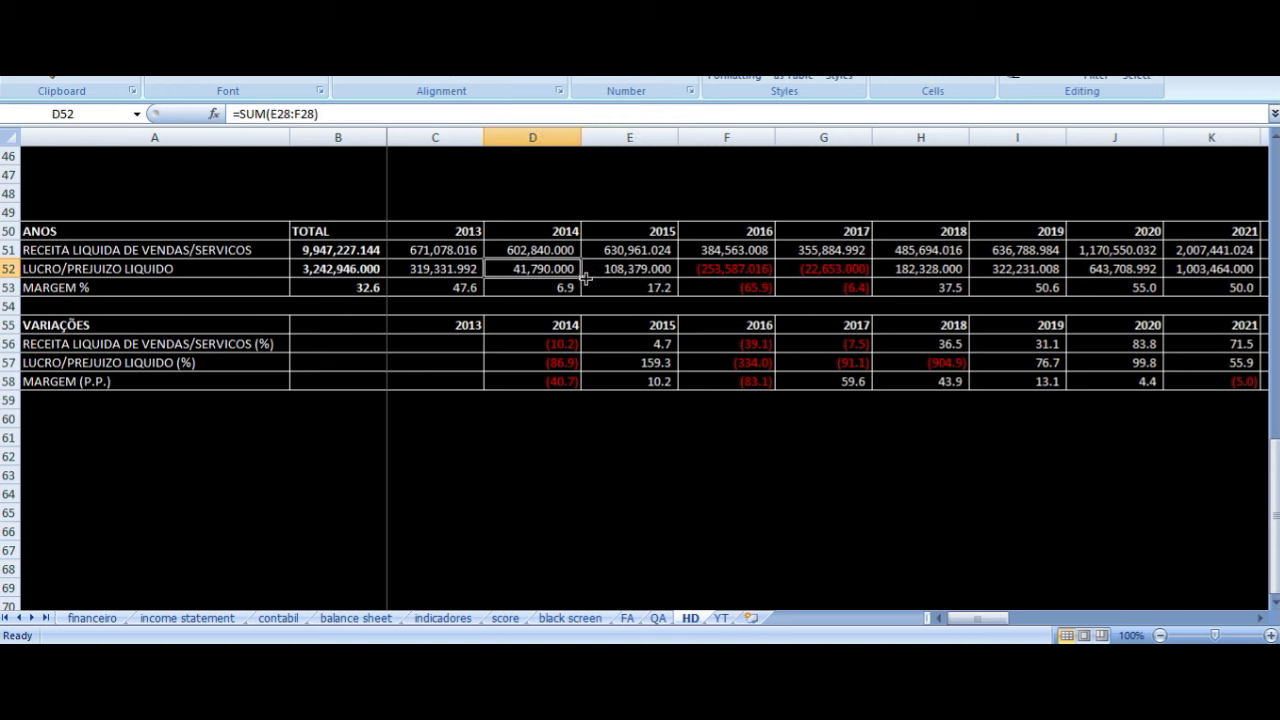
key(Right)
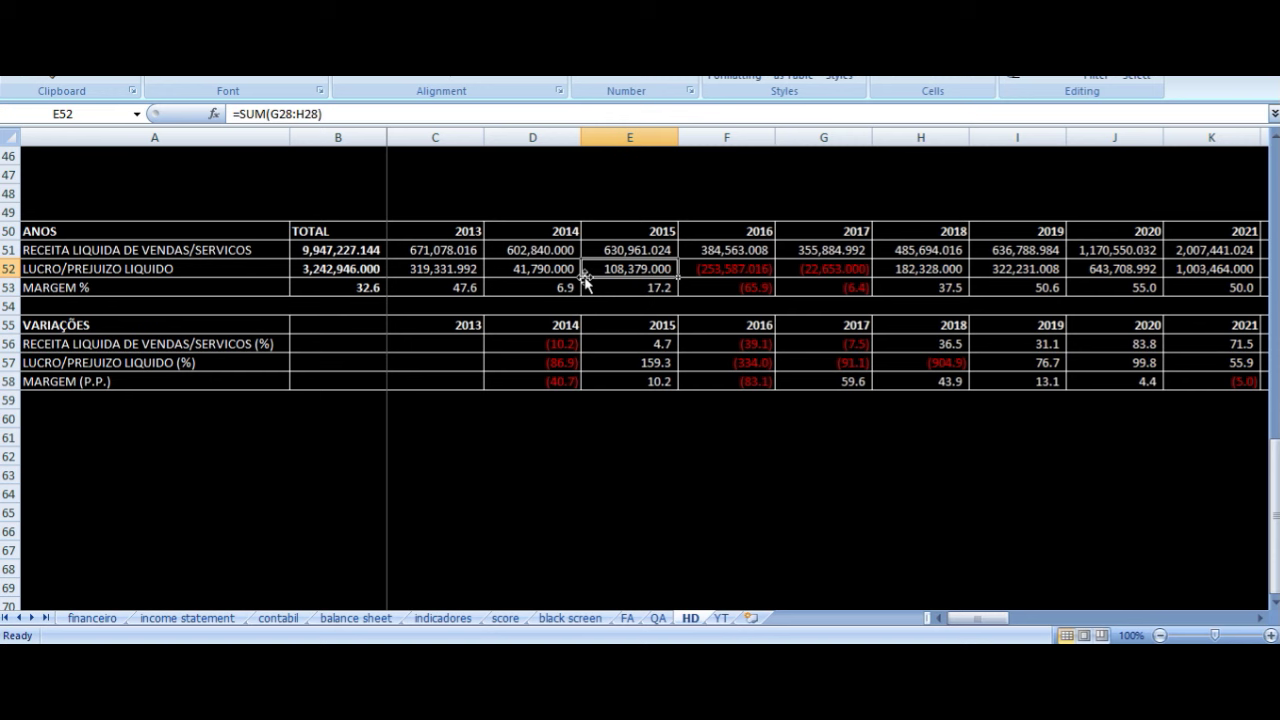
Review the RECEITA LIQUIDA and LUCRO/PREJUIZO LIQUIDO values for 2016 and 2017.
key(Right)
key(Up)
key(Up)
key(Down)
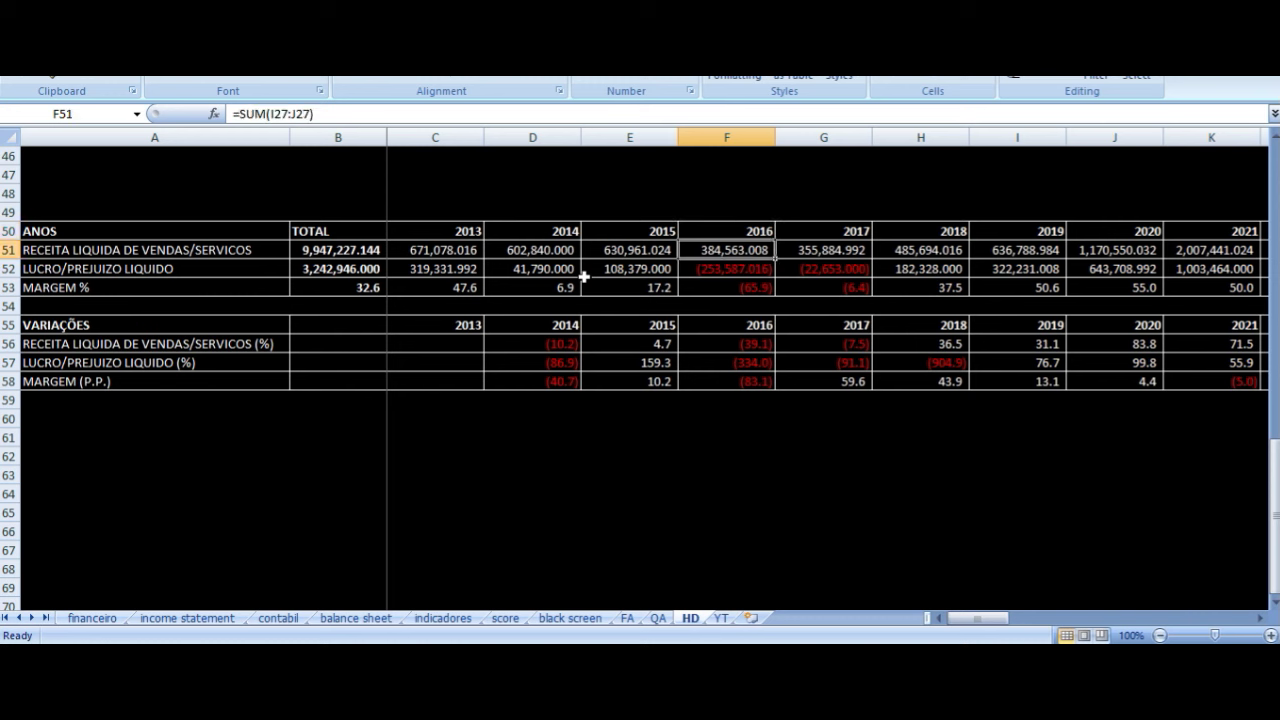
key(Down)
key(Right)
key(Up)
key(Up)
key(Down)
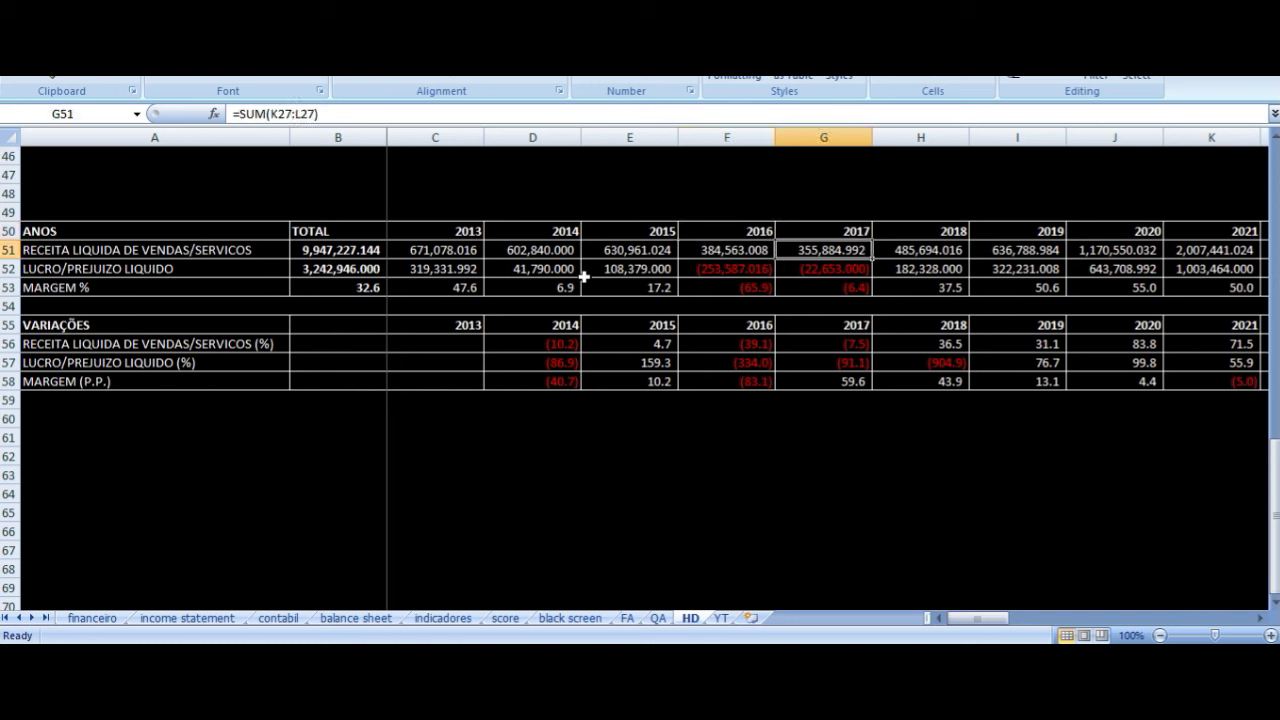
key(Down)
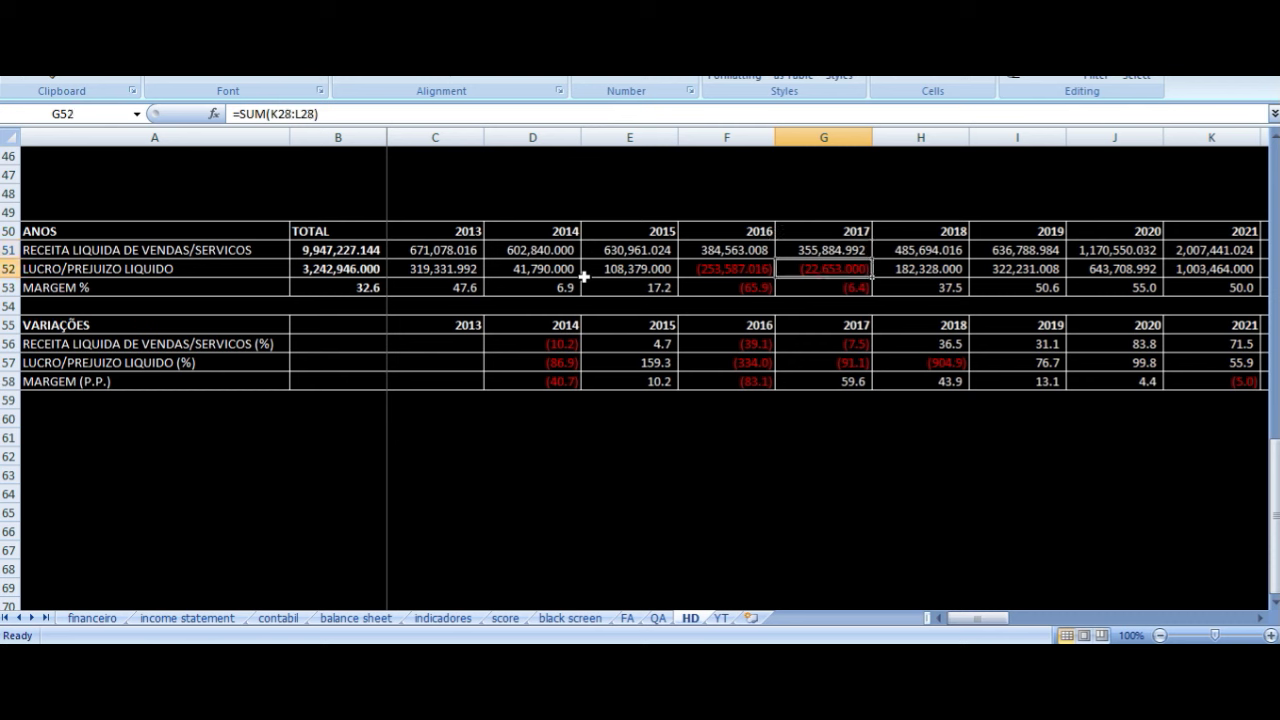
Review the 2018 net revenue, net profit and MARGEM %, and return to that year's revenue.
key(Right)
key(Up)
key(Up)
key(Down)
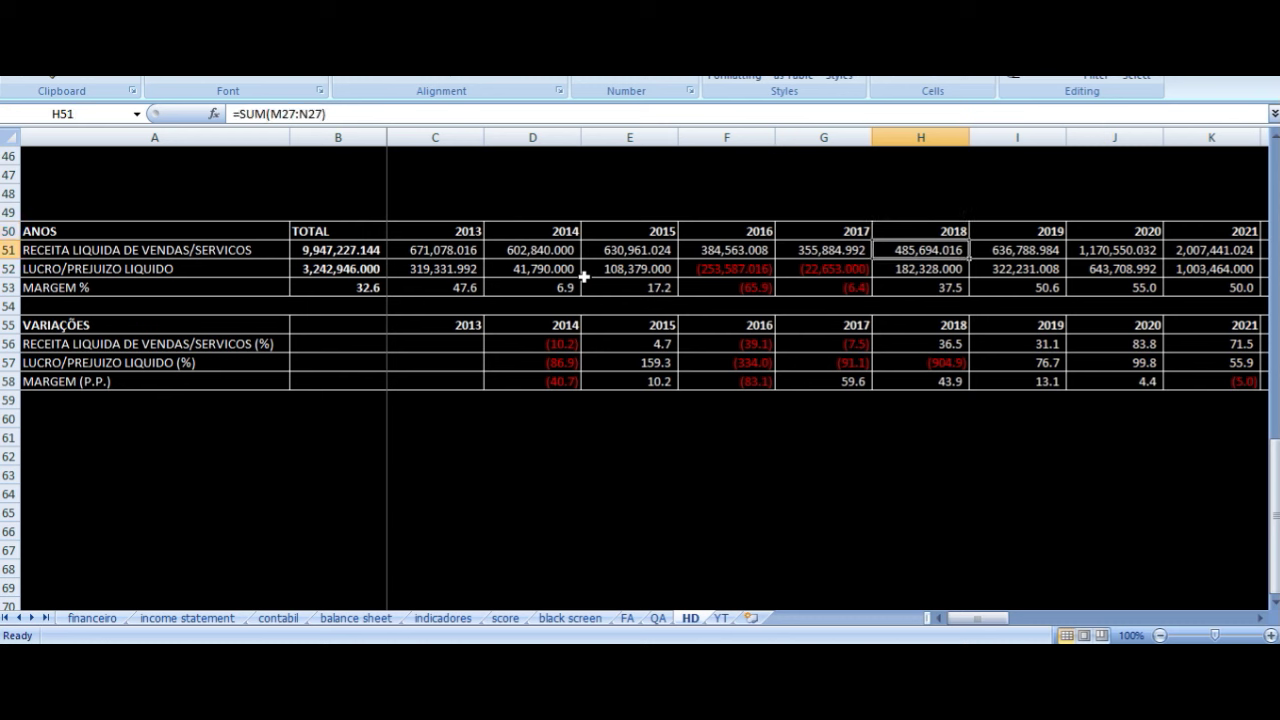
key(Down)
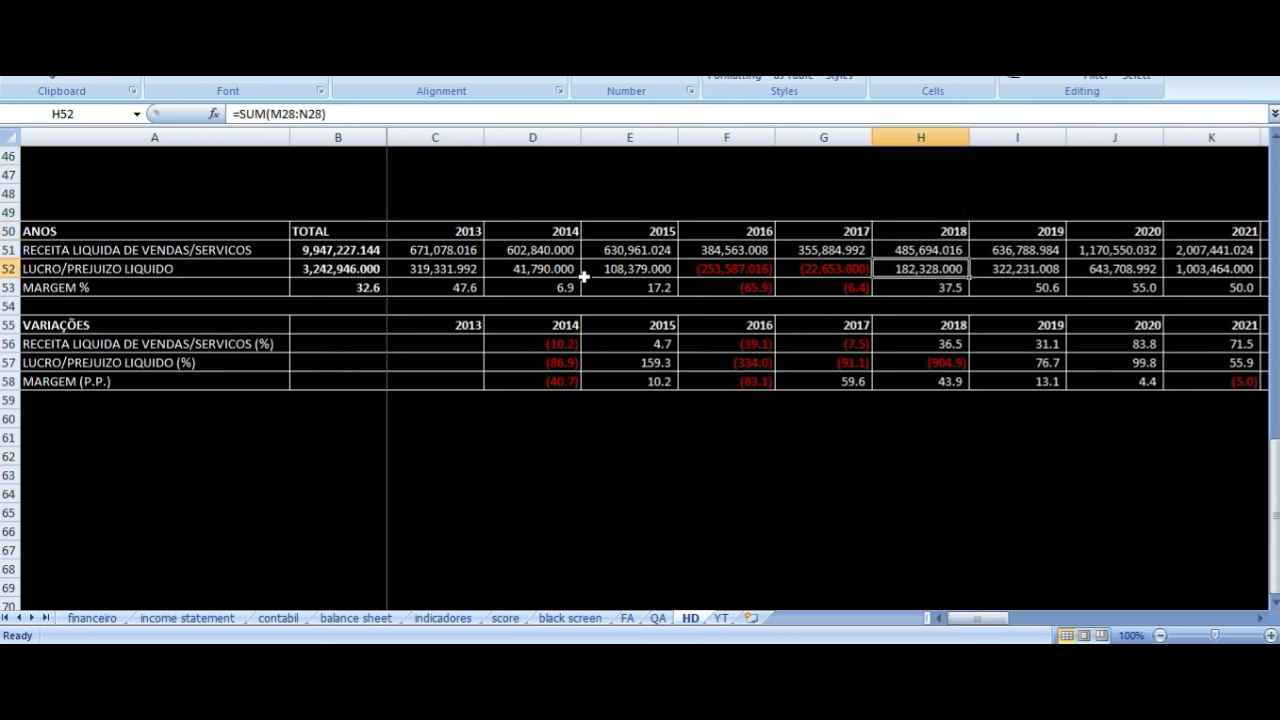
key(Down)
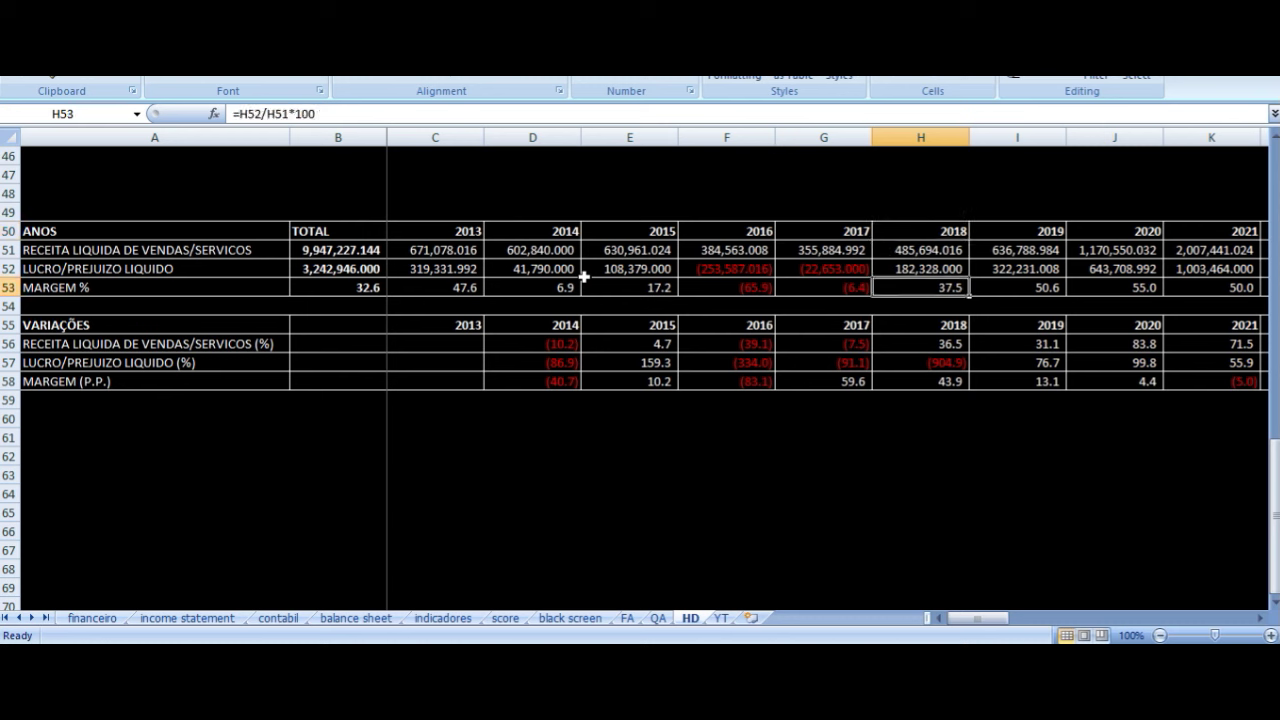
click(685, 655)
click(690, 655)
key(Up)
key(Up)
key(Up)
key(Down)
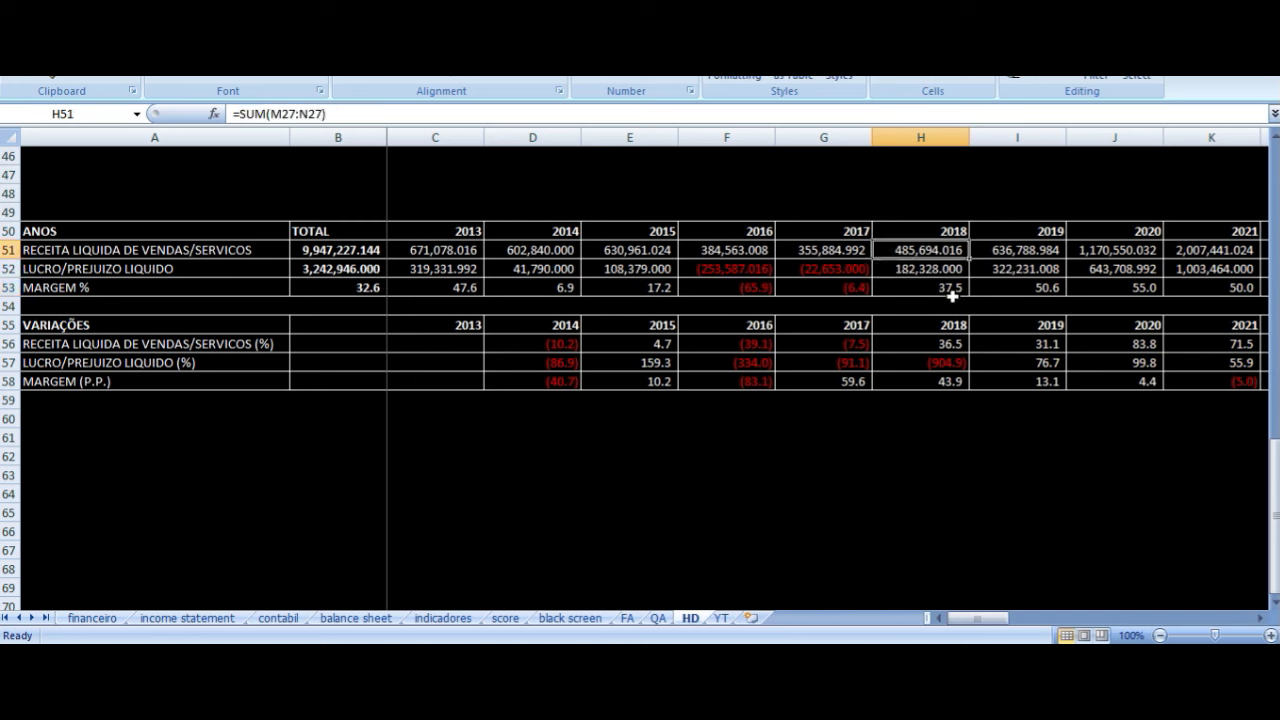
Check the 2019 net revenue and profit, and continue along the year headings to 2021.
key(Right)
key(Down)
key(Up)
key(Up)
key(Right)
key(Right)
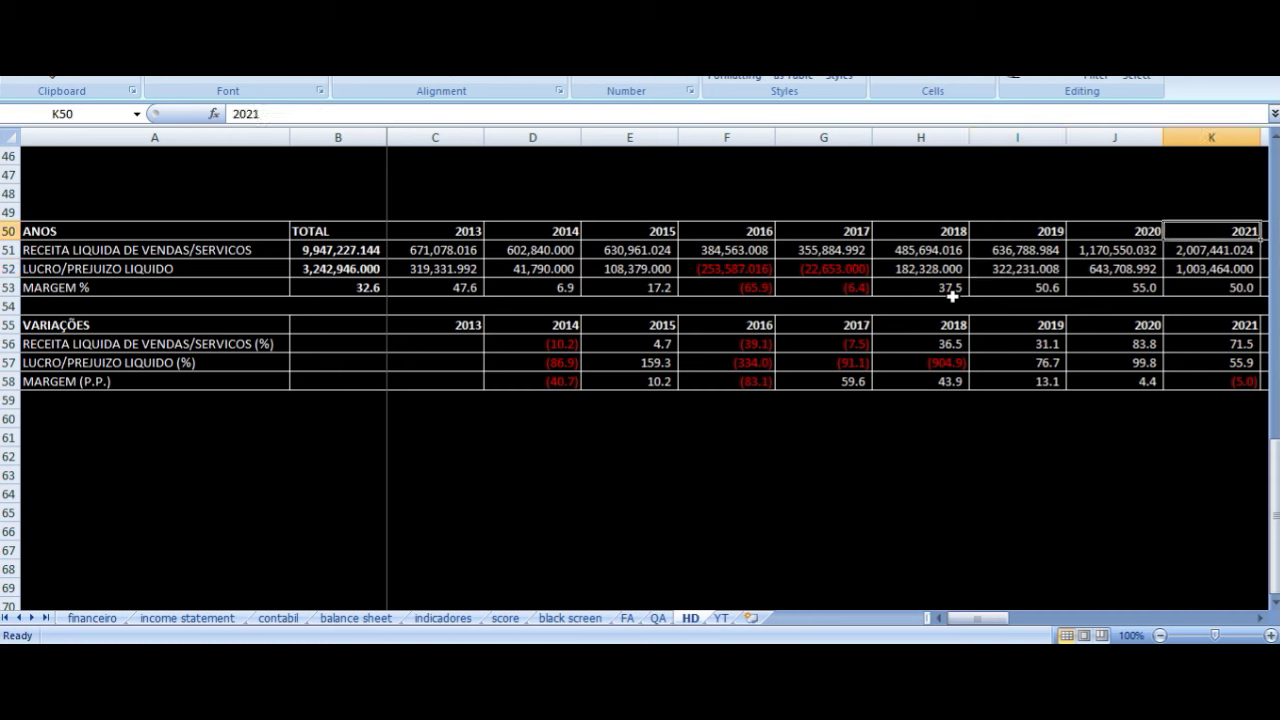
key(Right)
key(Left)
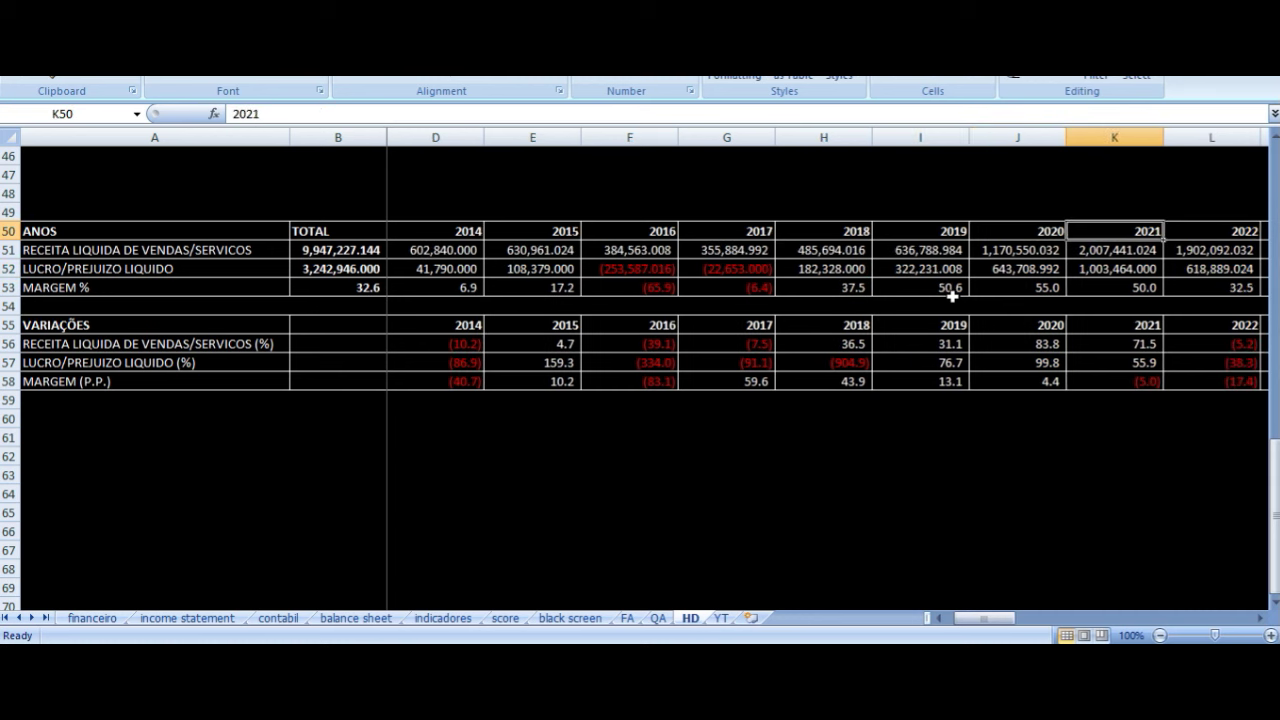
Review the 2021 net revenue, net profit and MARGEM % values.
key(Down)
key(Down)
key(Down)
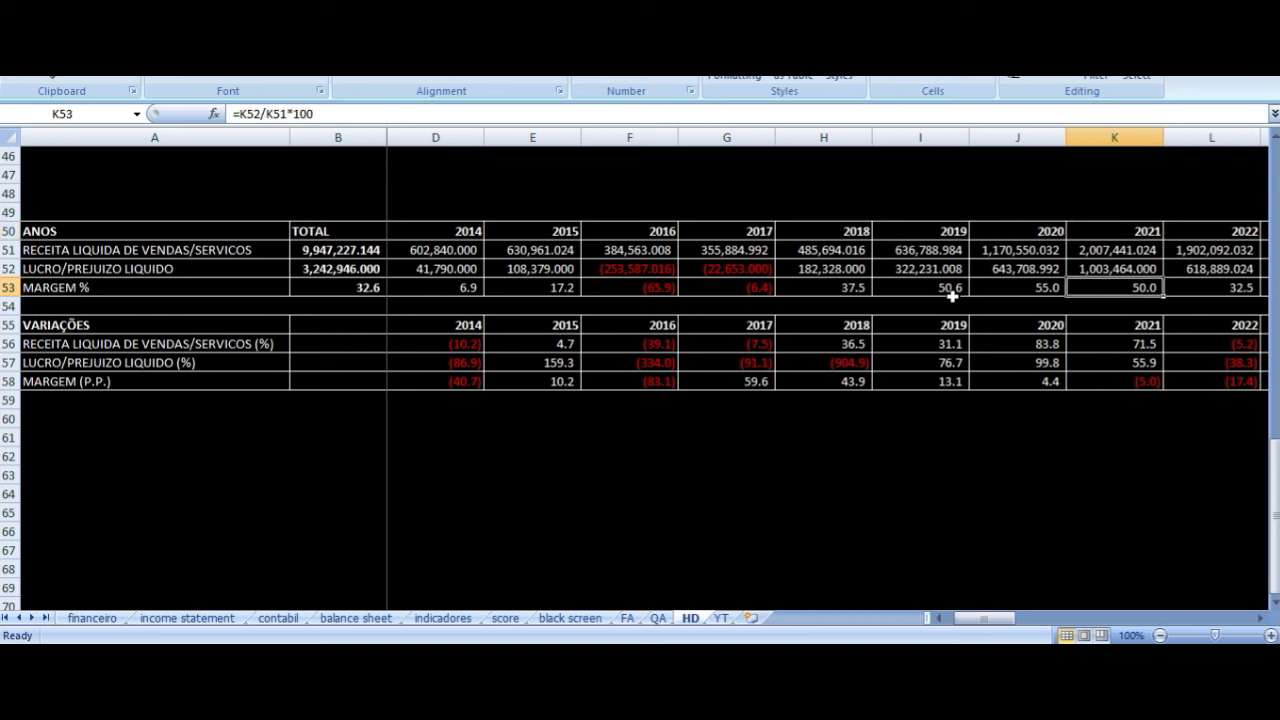
key(Up)
key(Up)
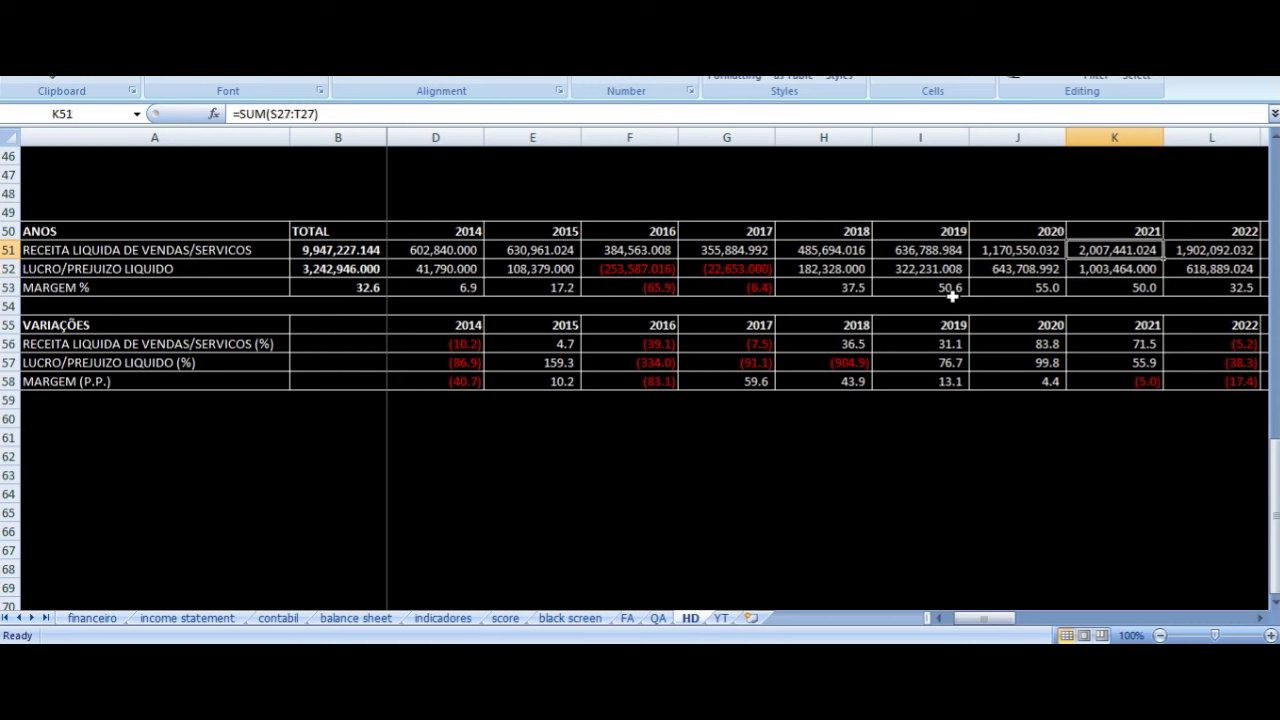
key(Down)
Compare the 2022 net revenue with 2021, and check the 2022 percentage changes in revenue and profit.
key(Right)
key(Up)
key(Left)
key(Right)
key(Down)
key(Down)
key(Down)
key(Down)
key(Down)
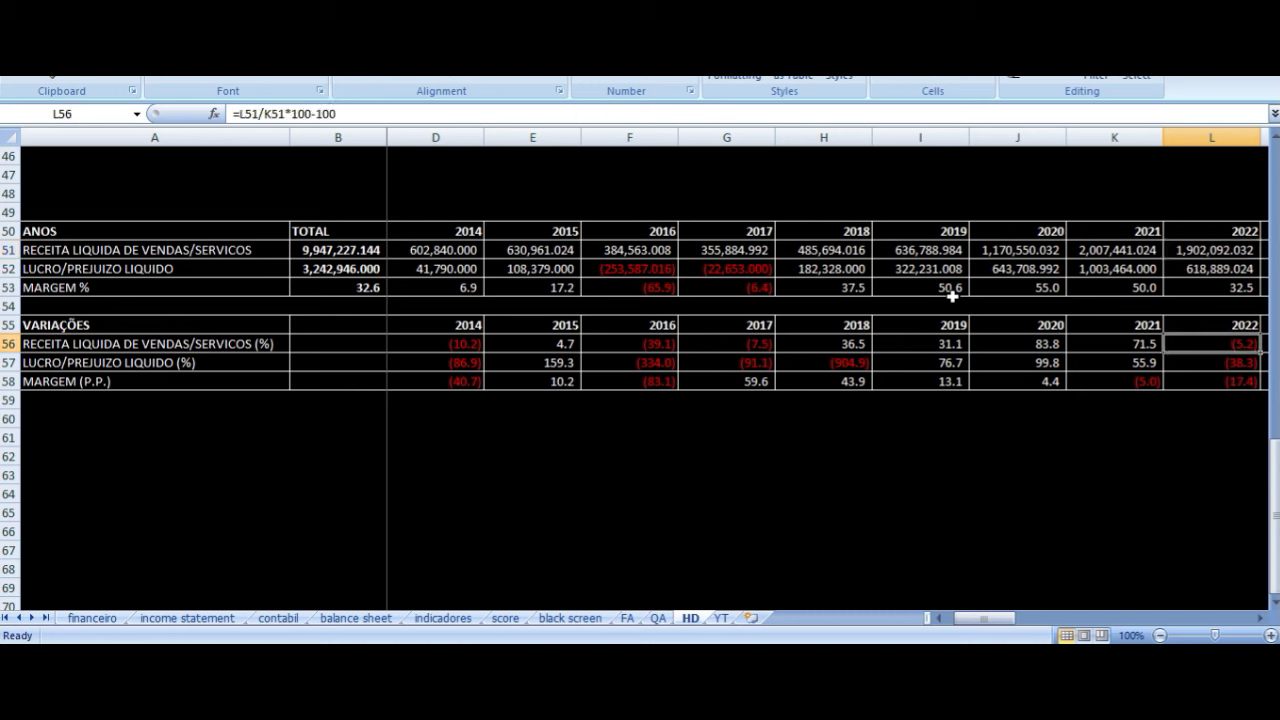
key(Down)
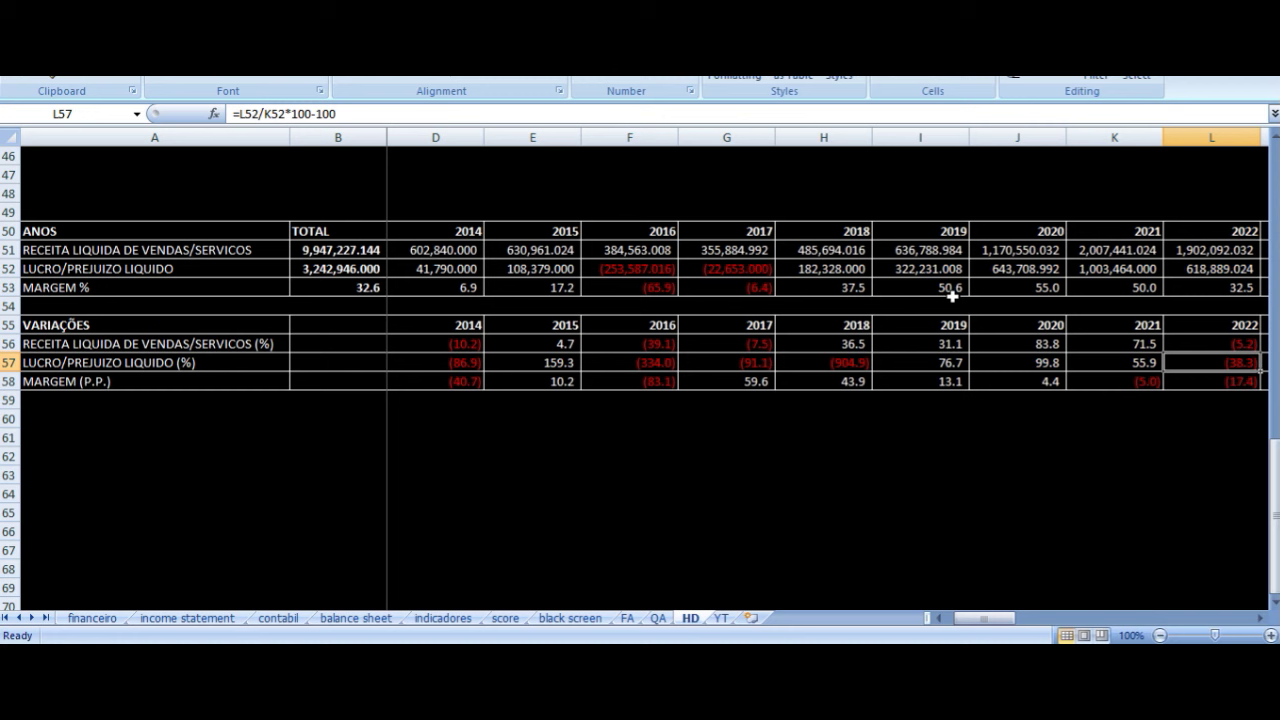
Switch to the Yahoo Finance chart to examine JHSF3's monthly candles for 2022 and 2023, and return to the workbook's YT sheet.
click(640, 664)
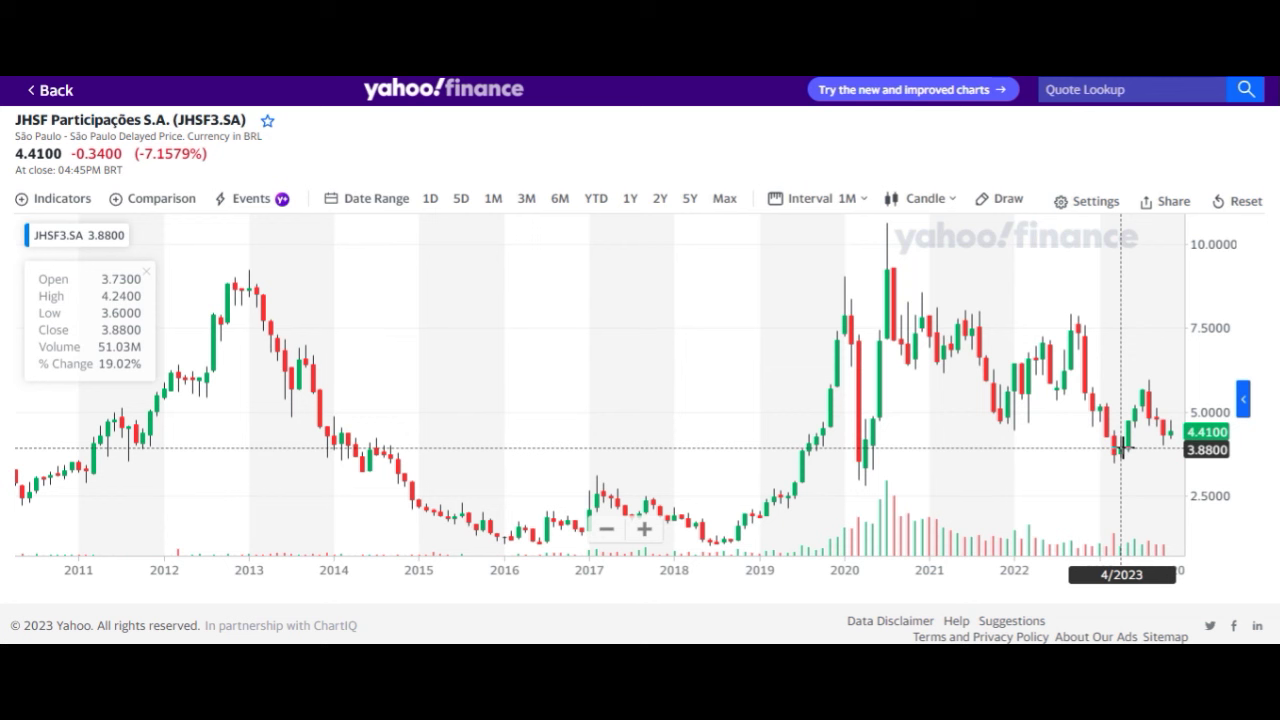
scroll(1122, 448, up, 5)
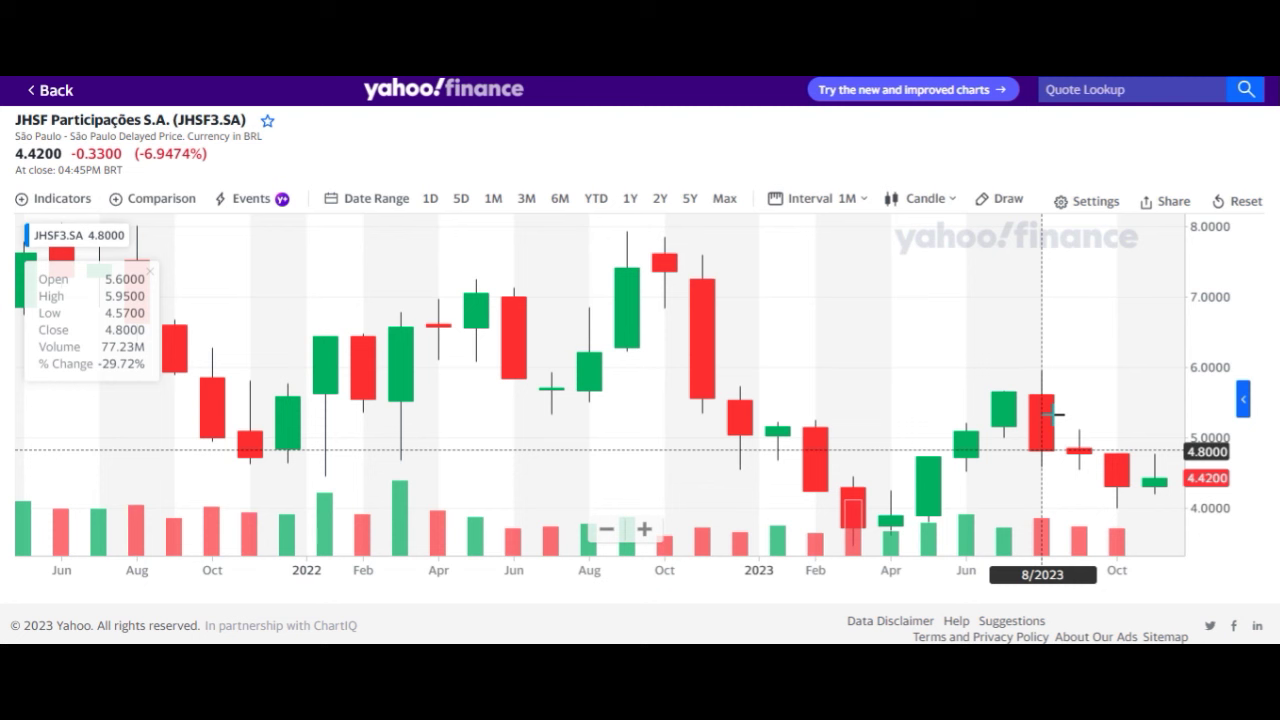
scroll(1052, 413, down, 10)
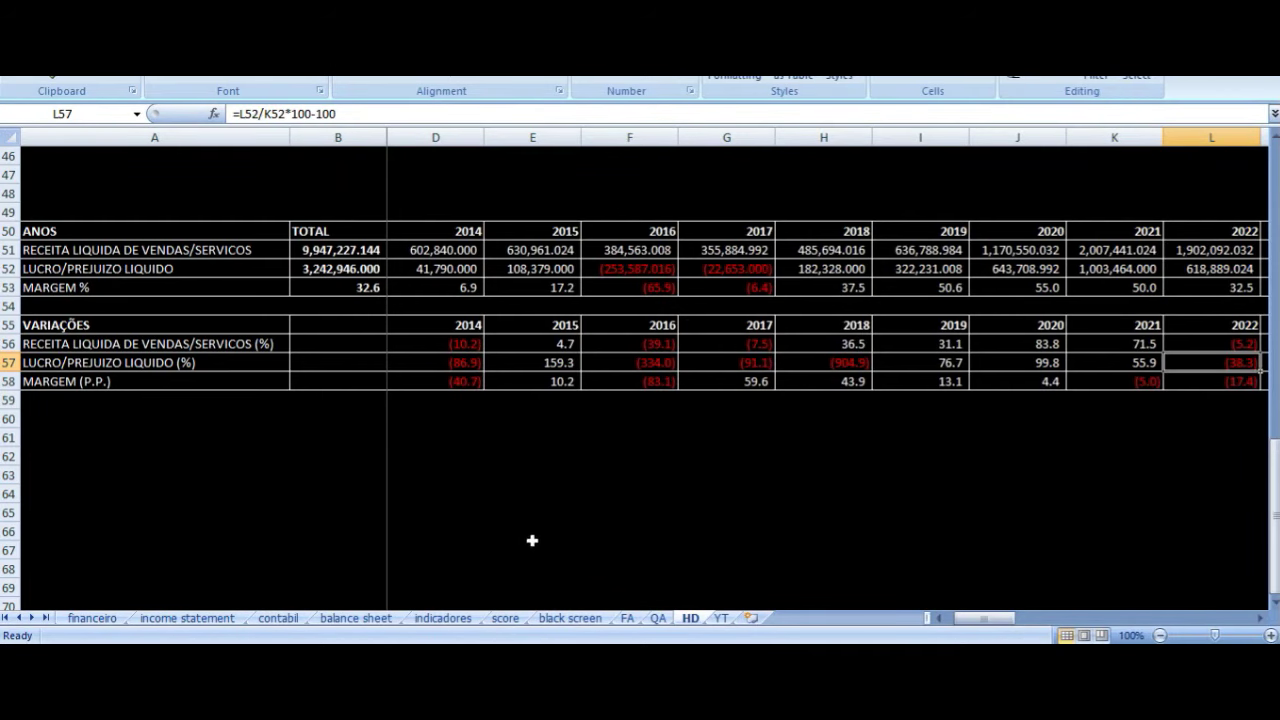
click(720, 618)
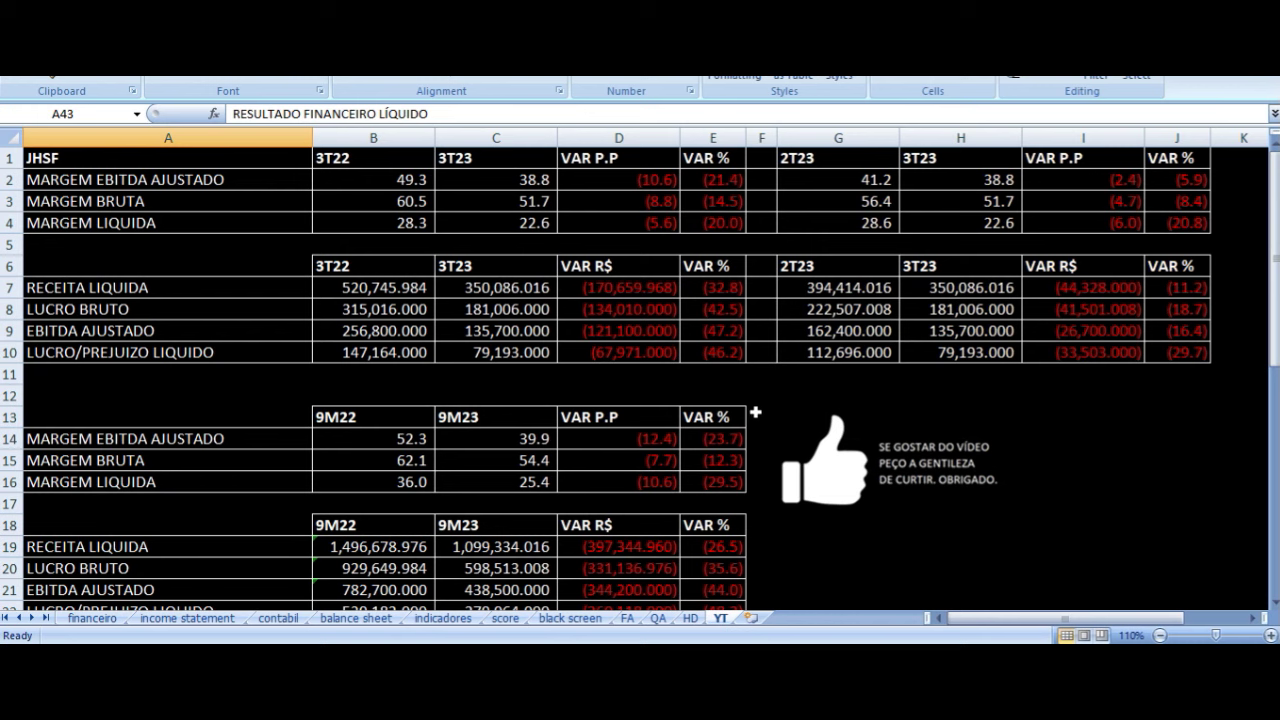